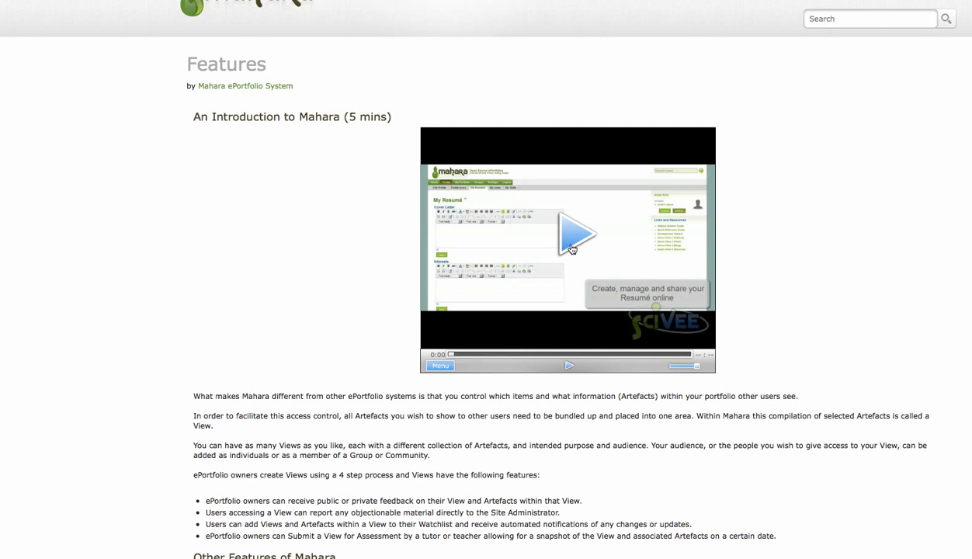
Start the Features page's introduction video and turn up the volume.
{"action": "scroll", "coordinate": [577, 218], "scroll_direction": "down", "scroll_amount": 1}
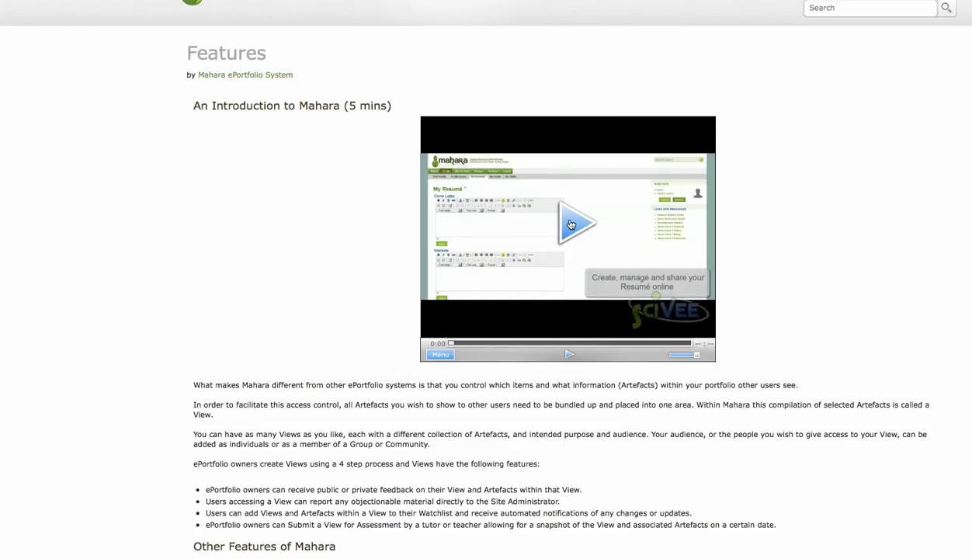
{"action": "left_click", "coordinate": [570, 224]}
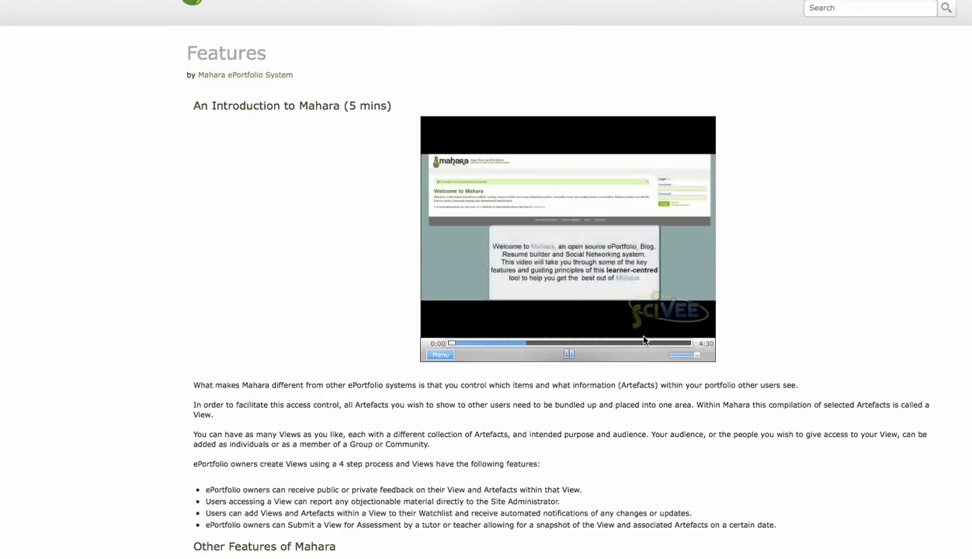
{"action": "key", "text": "XF86AudioRaiseVolume"}
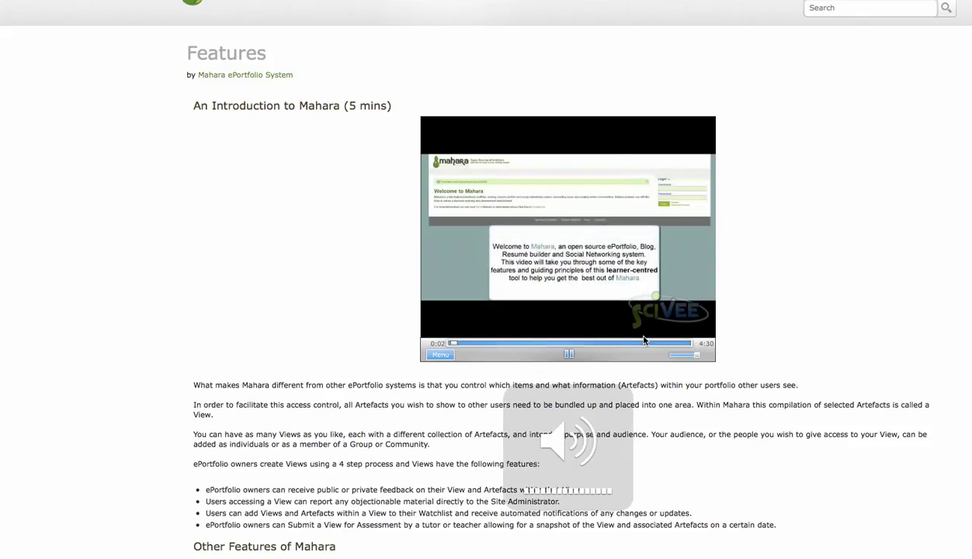
{"action": "scroll", "coordinate": [644, 340], "scroll_direction": "up", "scroll_amount": 1}
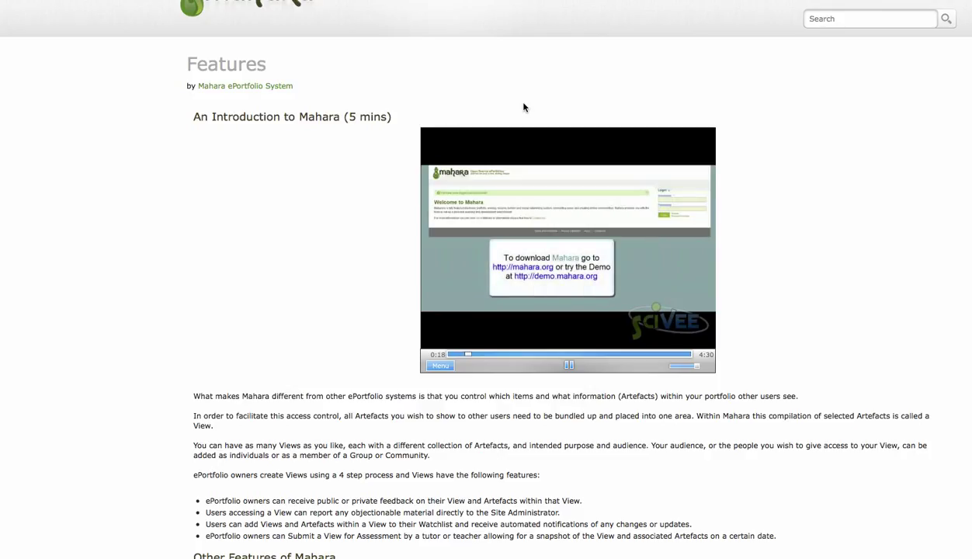
Open and close the player's menu, raise the volume again, and pause at about 1:46.
{"action": "left_click", "coordinate": [440, 367]}
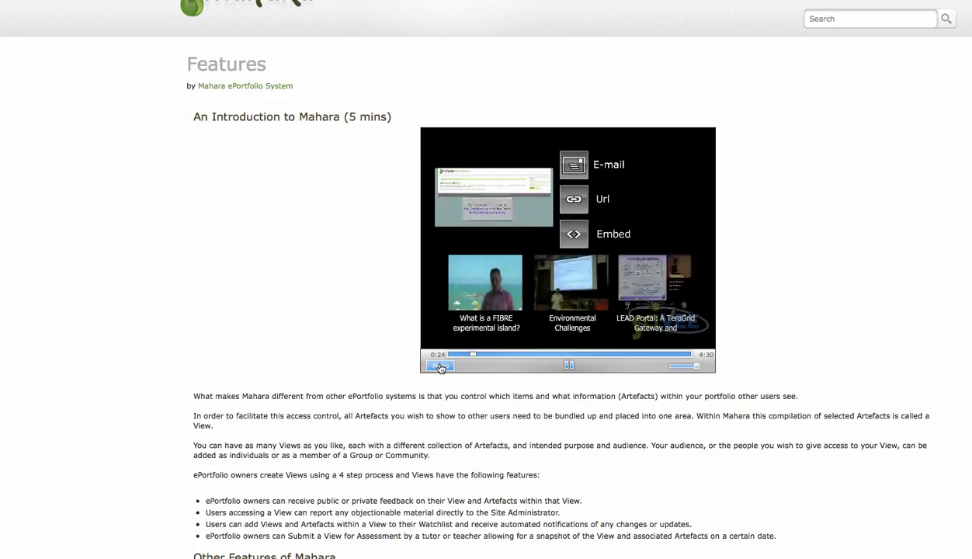
{"action": "left_click", "coordinate": [440, 367]}
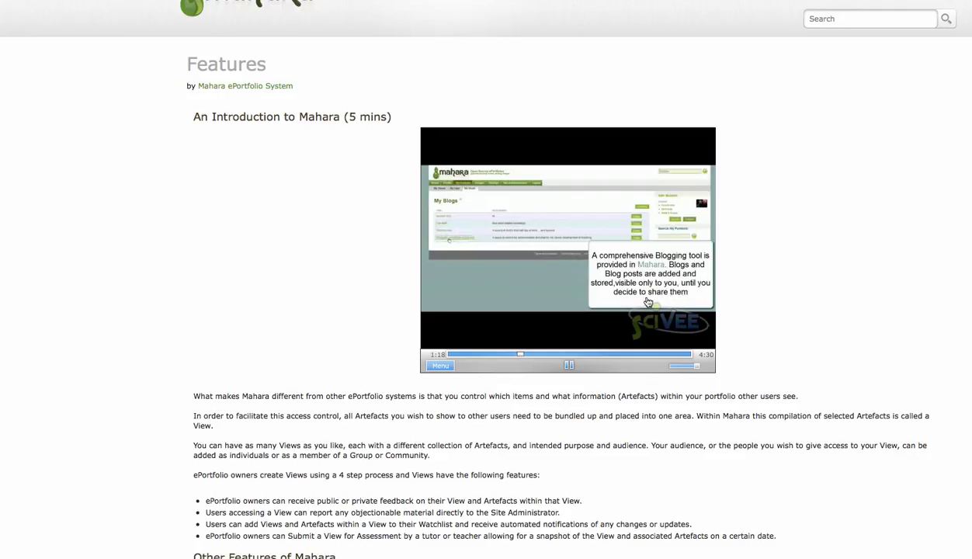
{"action": "key", "text": "XF86AudioRaiseVolume"}
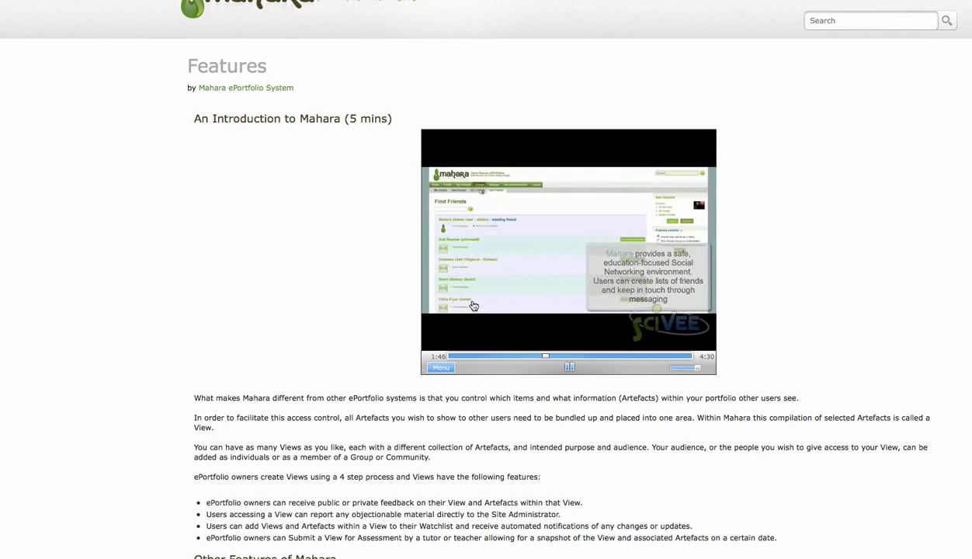
{"action": "left_click", "coordinate": [566, 367]}
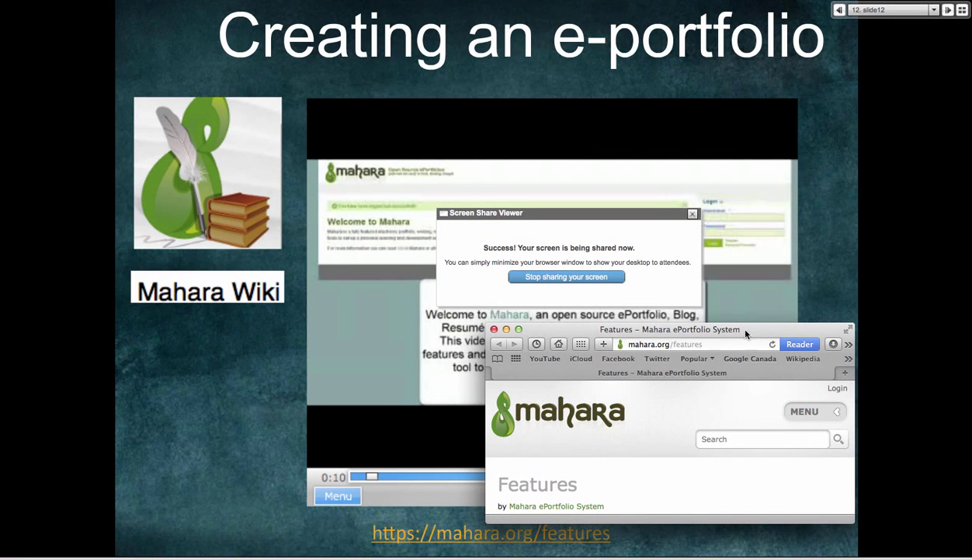
Move the Features window off the slide, hide it, and bring up another browser window.
{"action": "left_click_drag", "start_coordinate": [732, 326], "coordinate": [735, 471]}
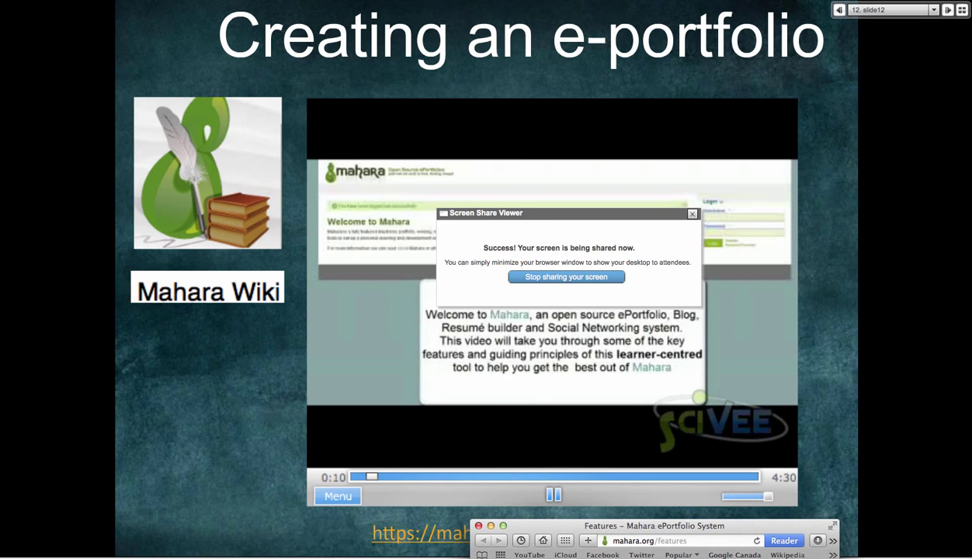
{"action": "key", "text": "super+h"}
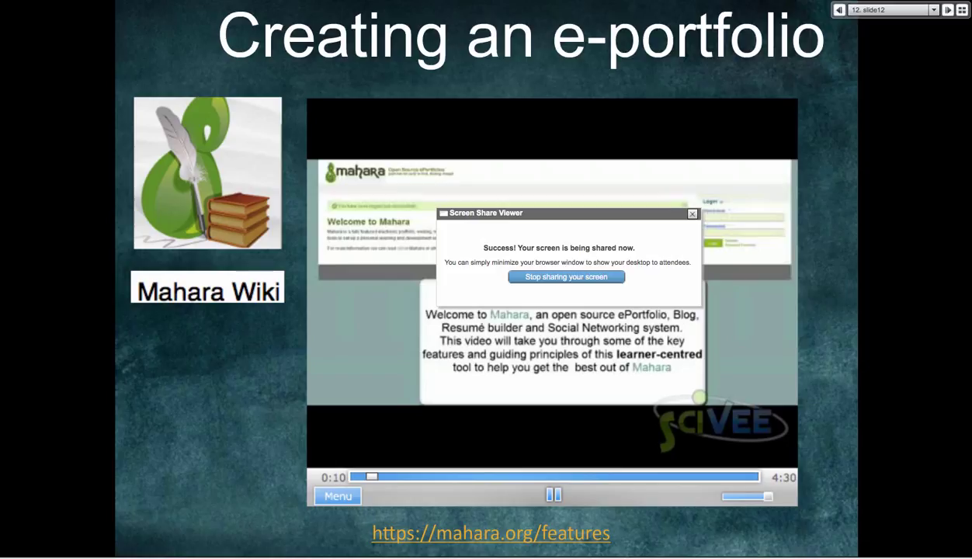
{"action": "key", "text": "super+n"}
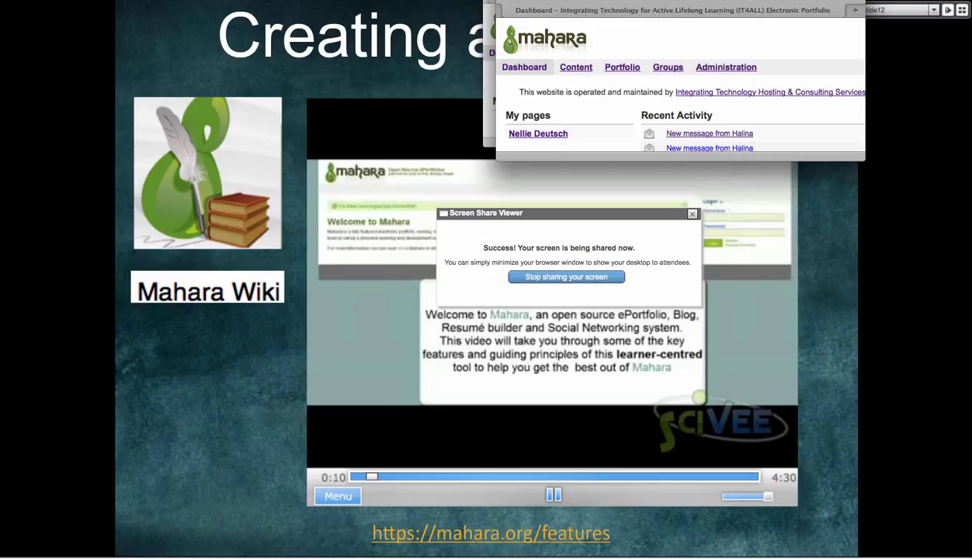
Reposition and enlarge the Mahara Dashboard window so it is fully on screen.
{"action": "left_click_drag", "start_coordinate": [822, 4], "coordinate": [803, 48]}
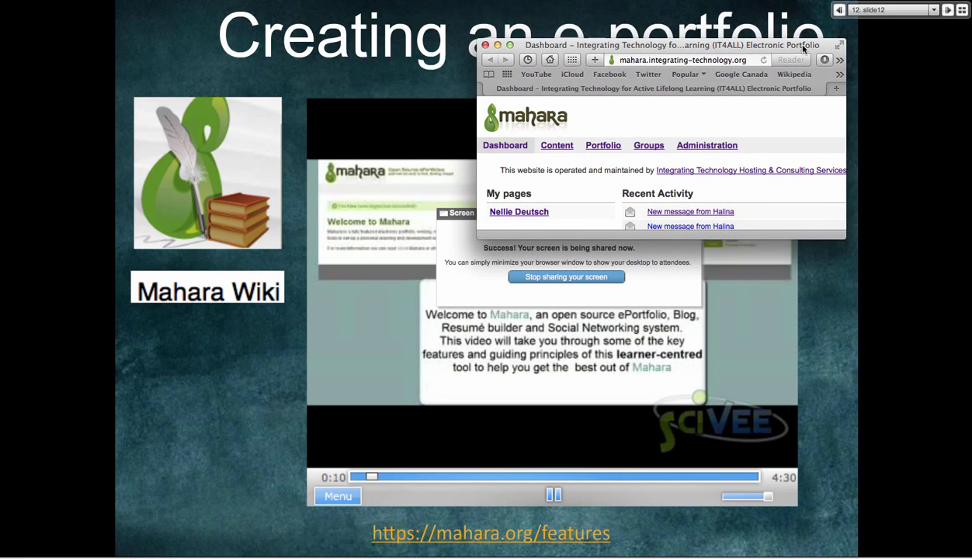
{"action": "double_click", "coordinate": [844, 236]}
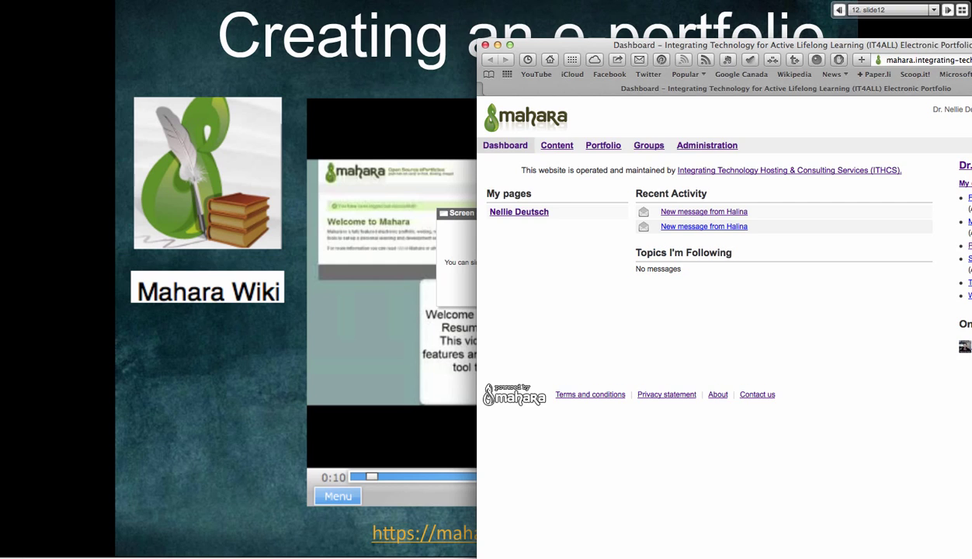
{"action": "left_click_drag", "start_coordinate": [970, 46], "coordinate": [769, 10]}
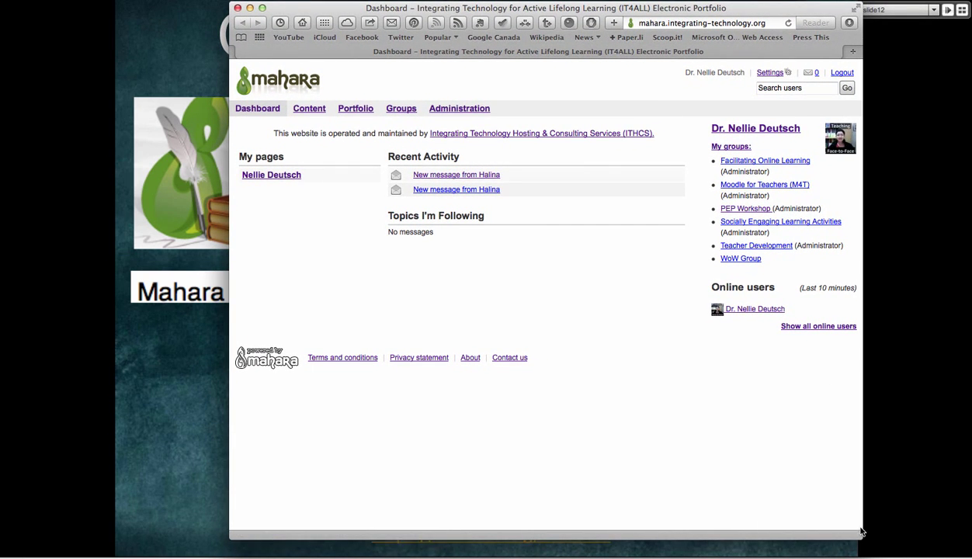
{"action": "left_click_drag", "start_coordinate": [860, 537], "coordinate": [892, 551]}
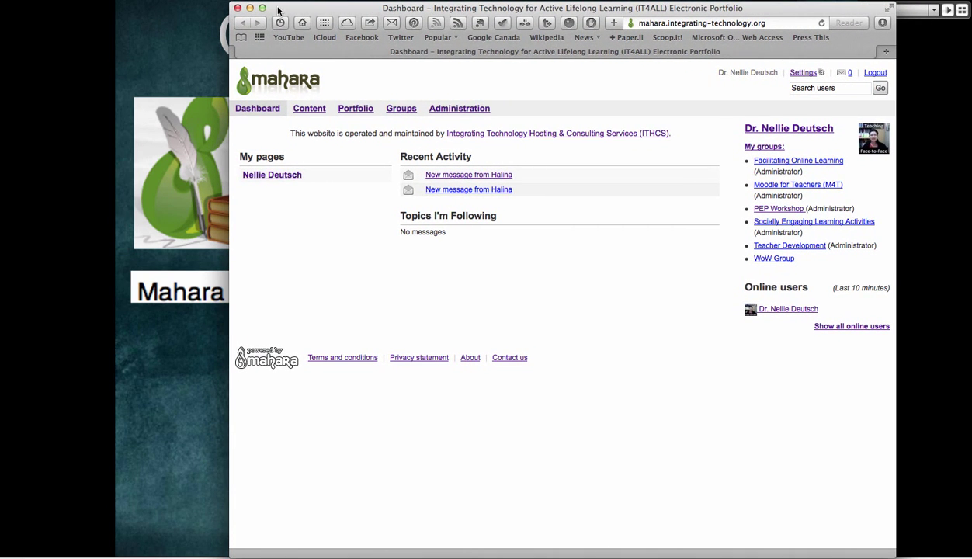
{"action": "left_click_drag", "start_coordinate": [303, 11], "coordinate": [242, 3]}
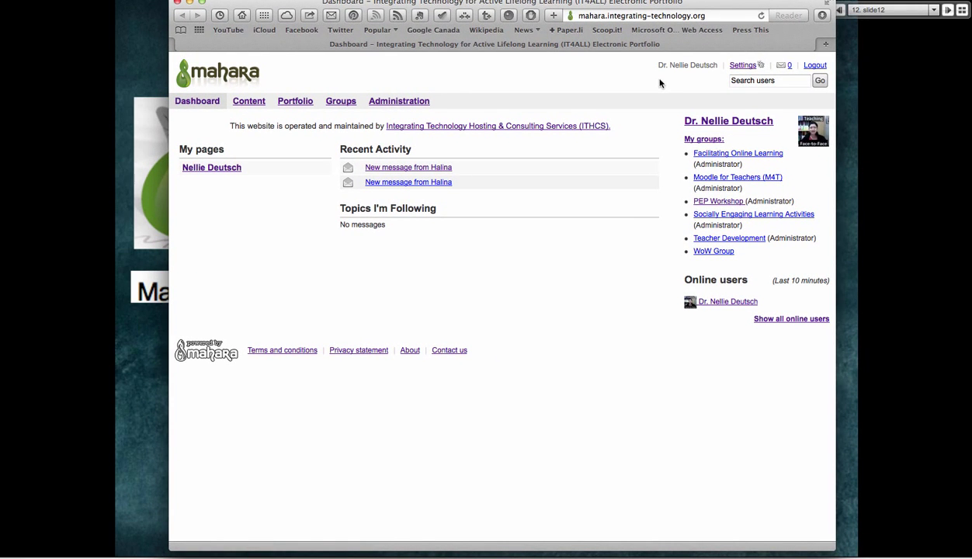
{"action": "left_click_drag", "start_coordinate": [752, 9], "coordinate": [740, 13]}
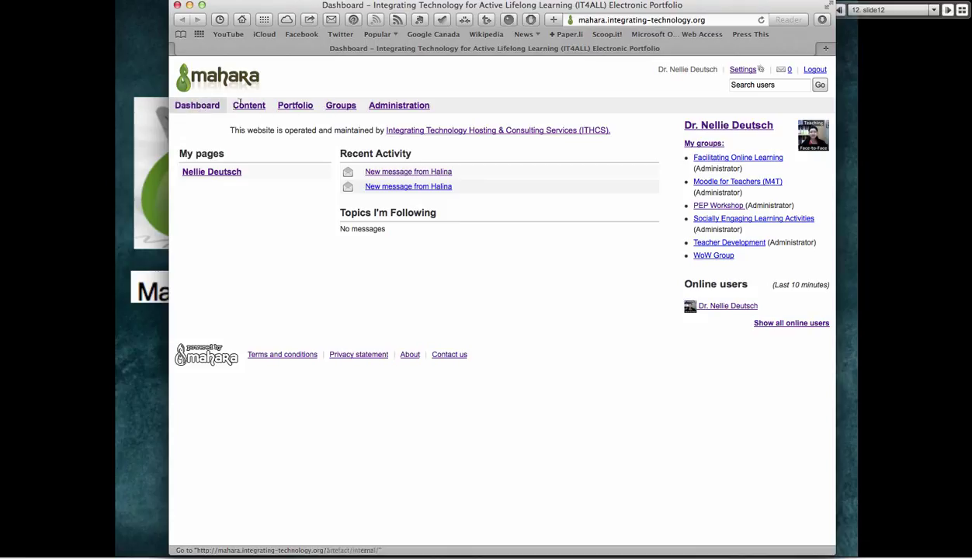
Reload the Dashboard, open the Content Profile page, and widen the window to both screen edges.
{"action": "left_click", "coordinate": [207, 105]}
{"action": "left_click", "coordinate": [248, 107]}
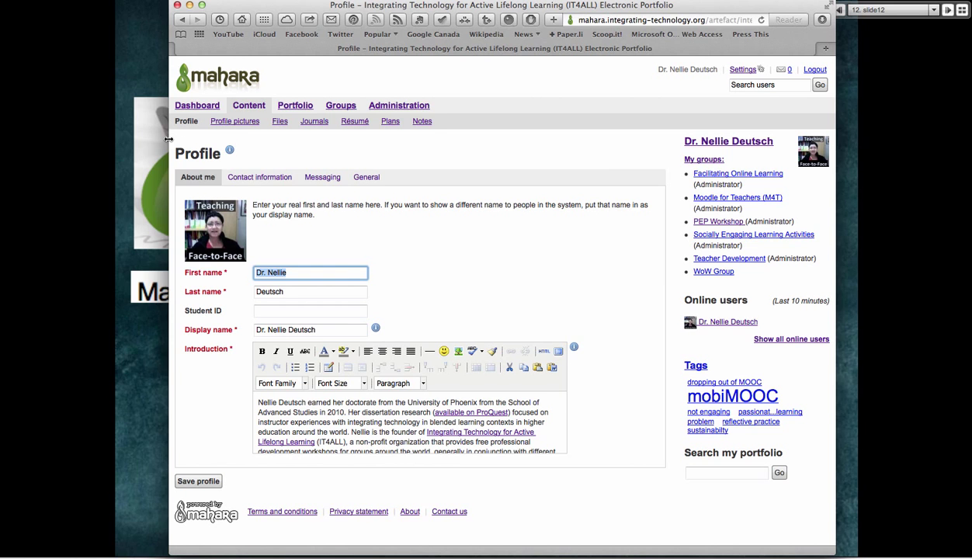
{"action": "left_click_drag", "start_coordinate": [169, 139], "coordinate": [4, 149]}
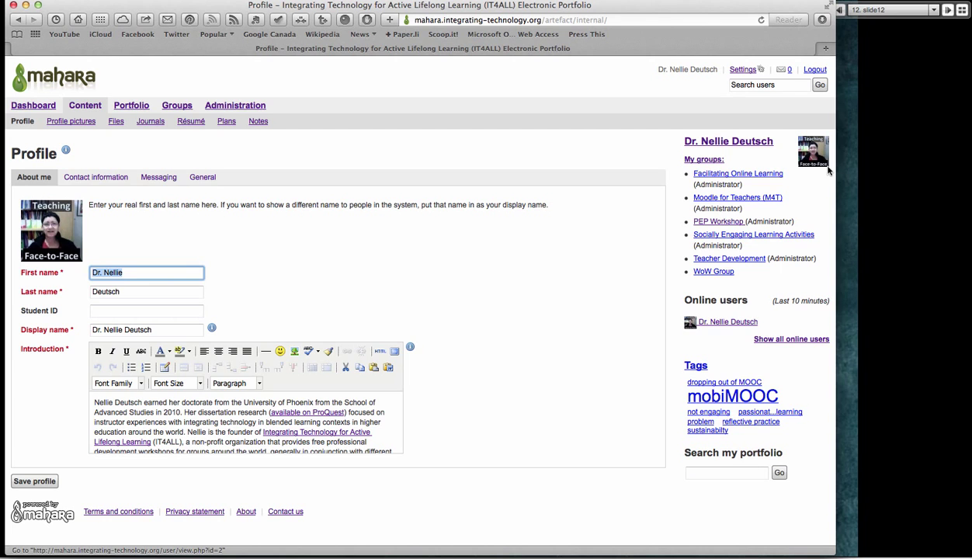
{"action": "left_click_drag", "start_coordinate": [835, 171], "coordinate": [962, 173]}
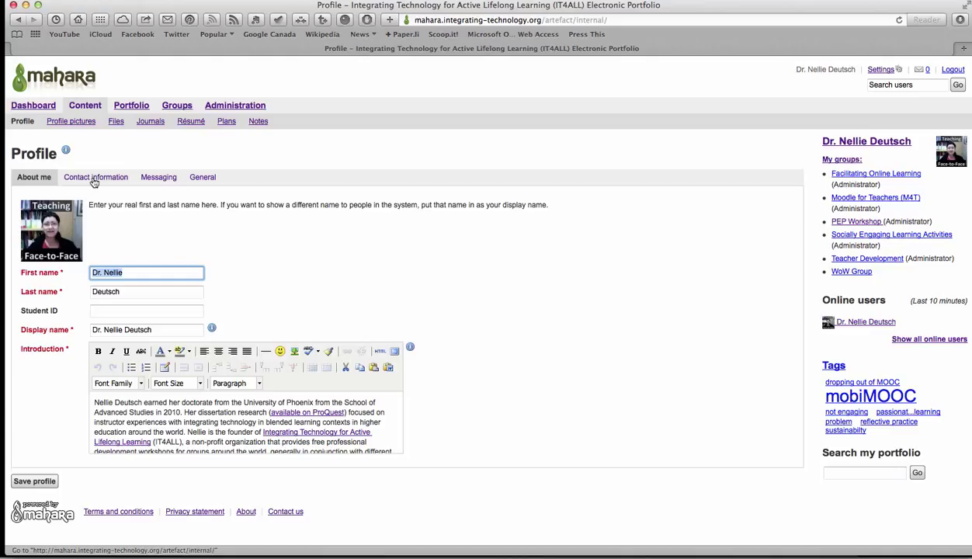
View the Contact information, Messaging and General profile tabs, then the Profile pictures page.
{"action": "left_click", "coordinate": [94, 180]}
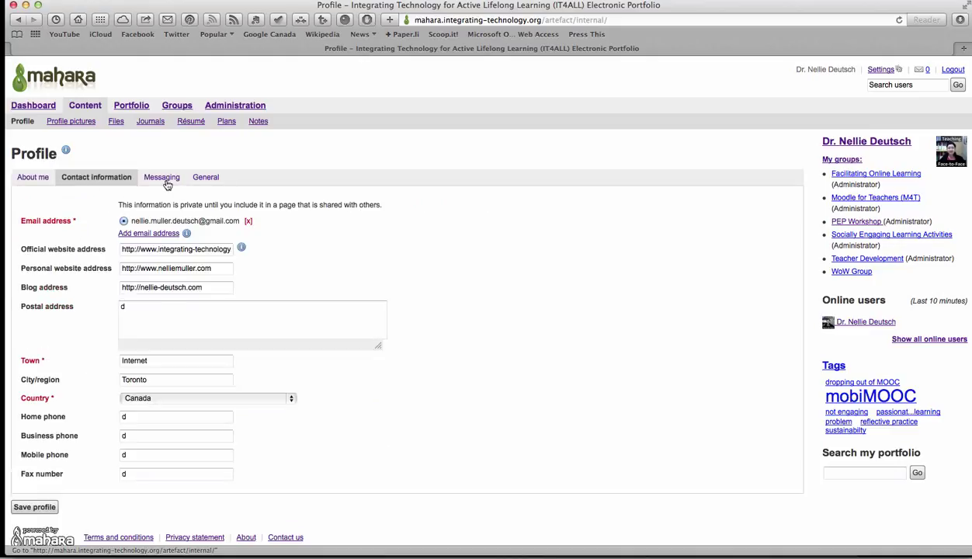
{"action": "left_click", "coordinate": [164, 180]}
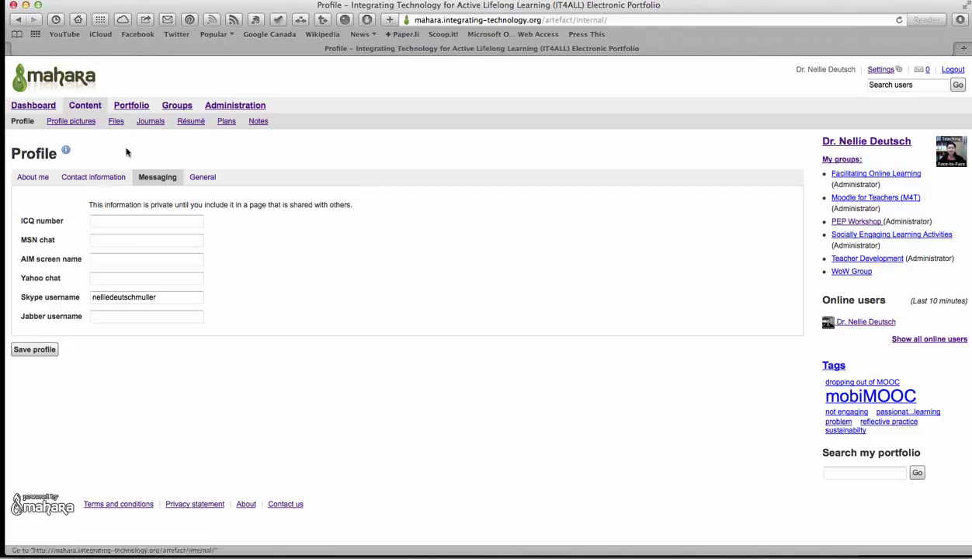
{"action": "left_click", "coordinate": [204, 179]}
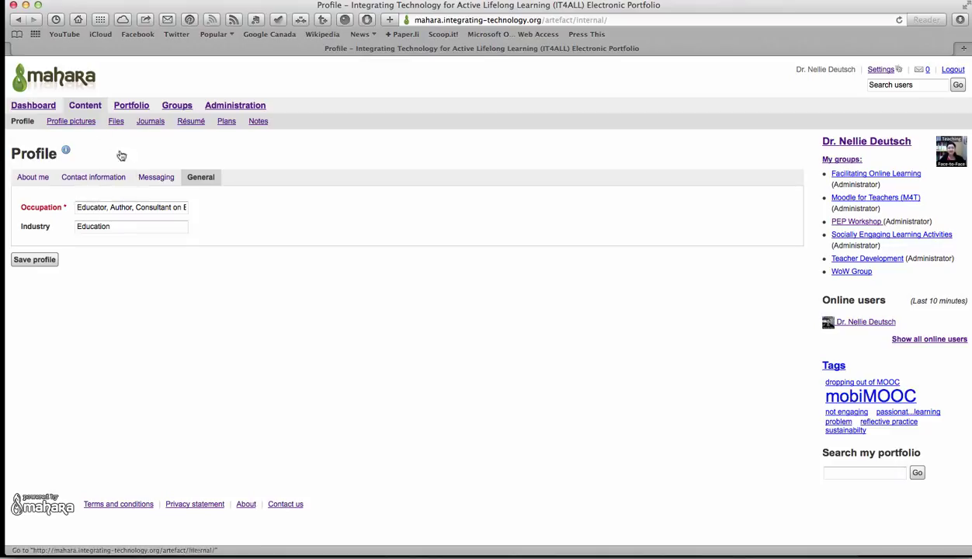
{"action": "left_click", "coordinate": [71, 121]}
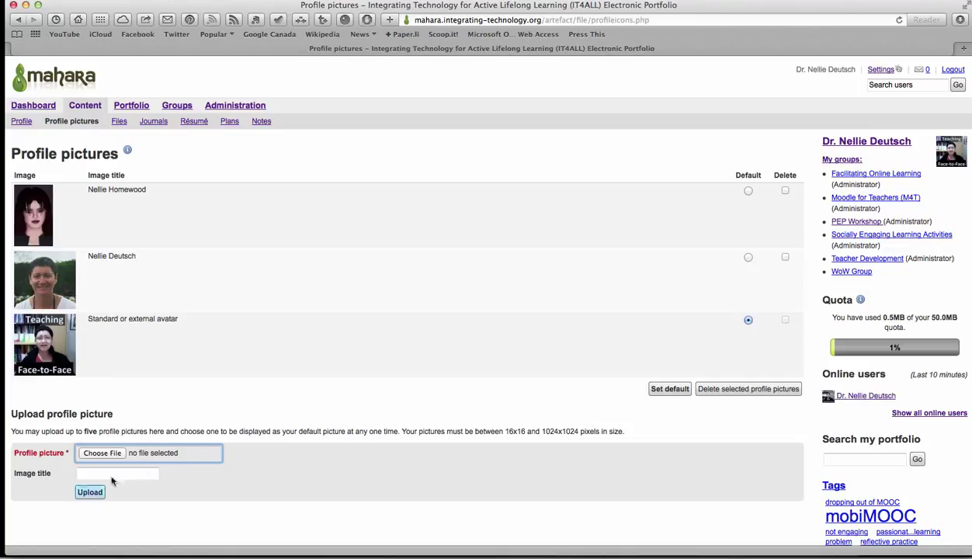
Look through the Files and Journals areas, ending on the Résumé Introduction page.
{"action": "left_click", "coordinate": [93, 492]}
{"action": "left_click", "coordinate": [119, 124]}
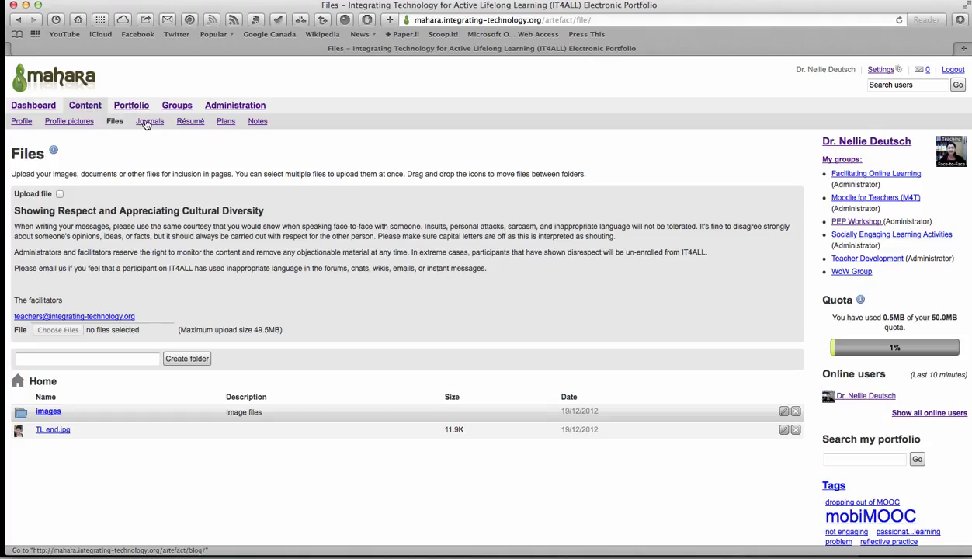
{"action": "left_click", "coordinate": [146, 124]}
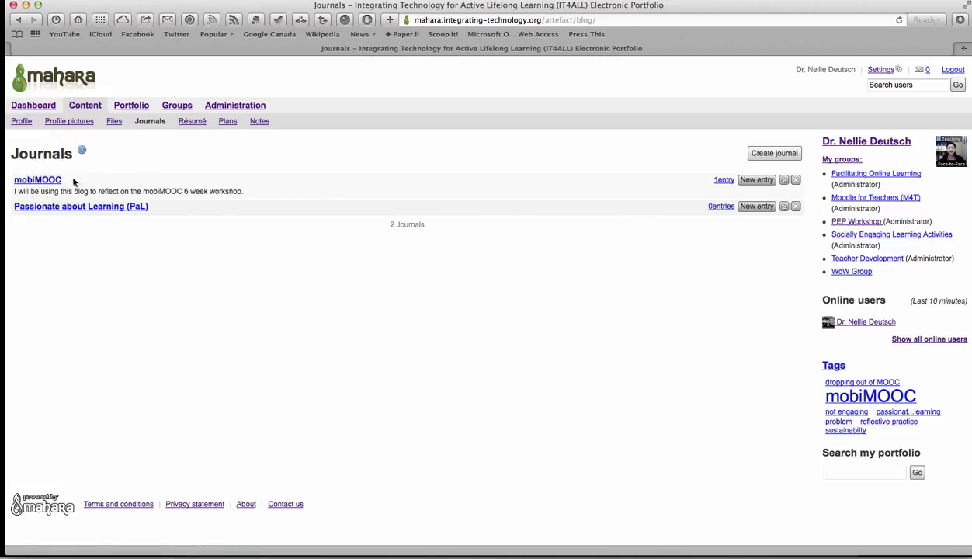
{"action": "left_click", "coordinate": [194, 124]}
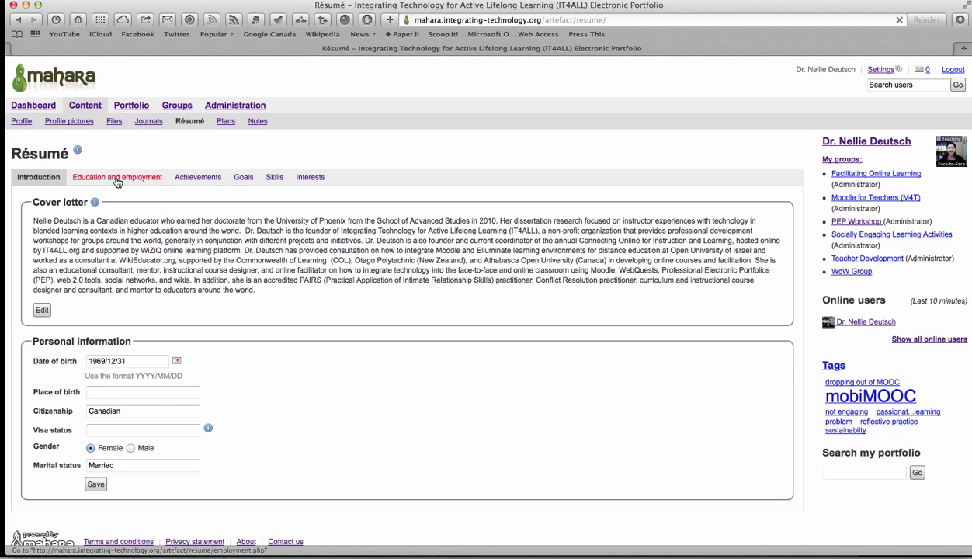
View Education and employment, Plans and Notes, then go to the Portfolio Pages list.
{"action": "left_click", "coordinate": [117, 180]}
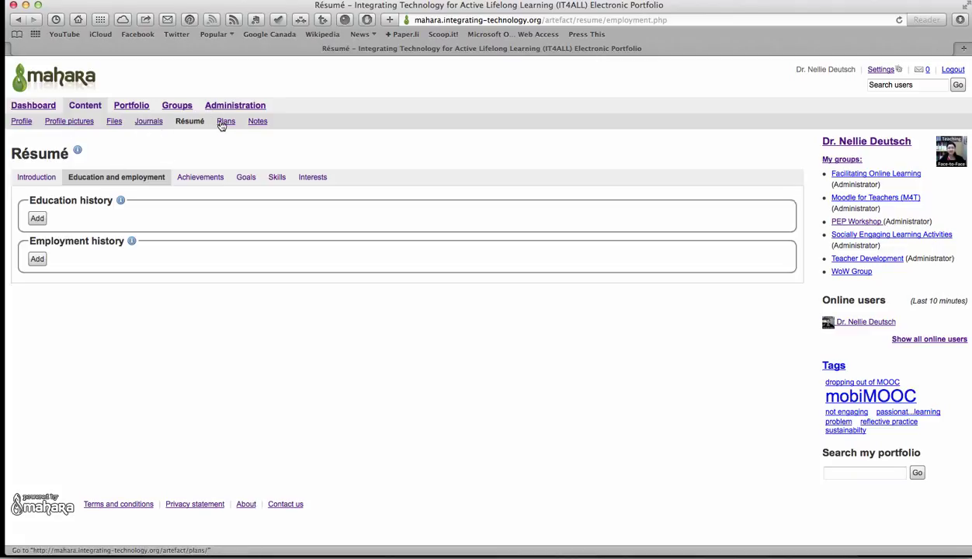
{"action": "left_click", "coordinate": [225, 122]}
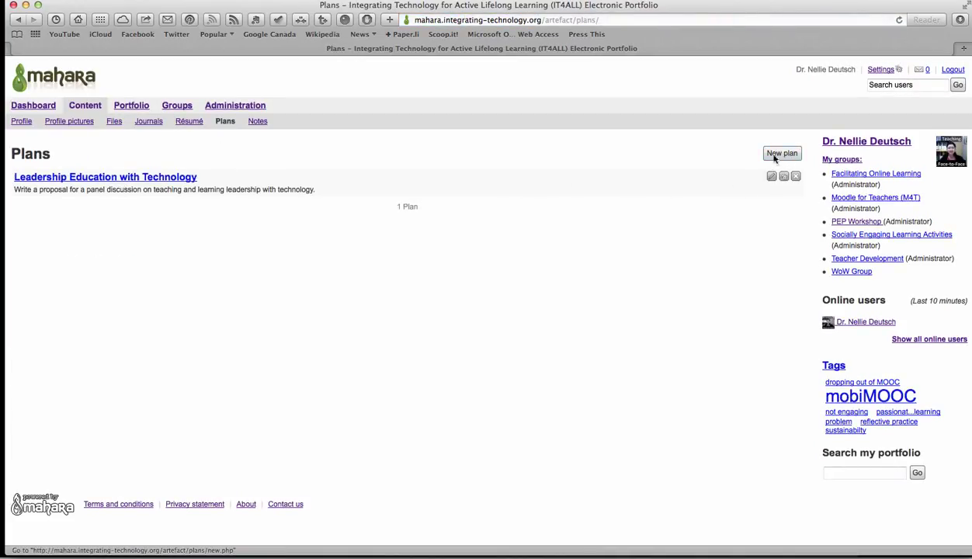
{"action": "left_click", "coordinate": [259, 121]}
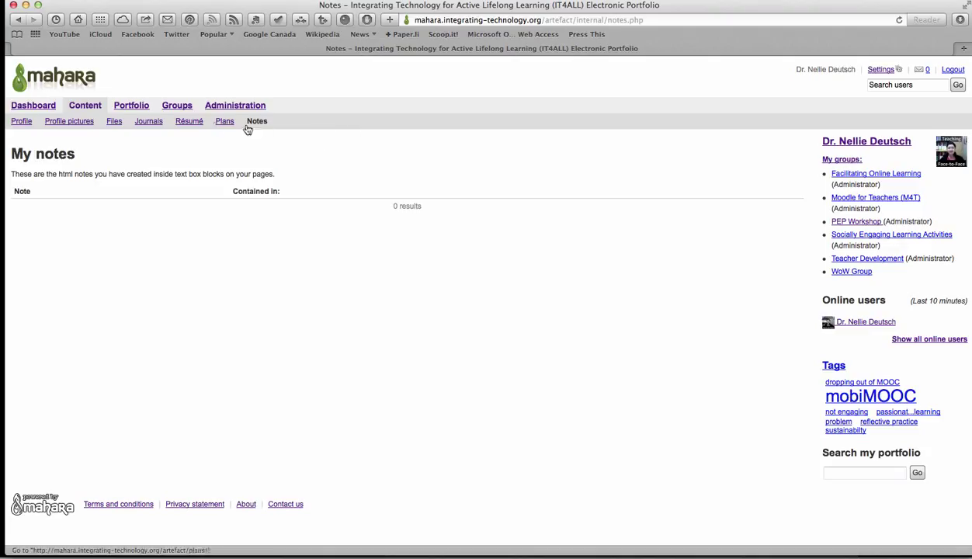
{"action": "left_click", "coordinate": [132, 109]}
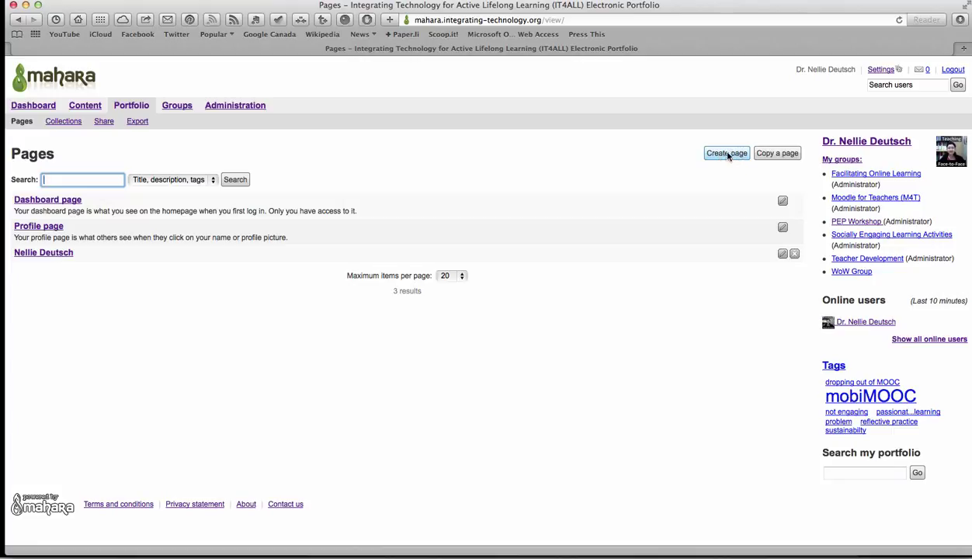
Start a page titled 'My Life Online' with tags online teaching and online learning, keeping Display name.
{"action": "left_click", "coordinate": [726, 154]}
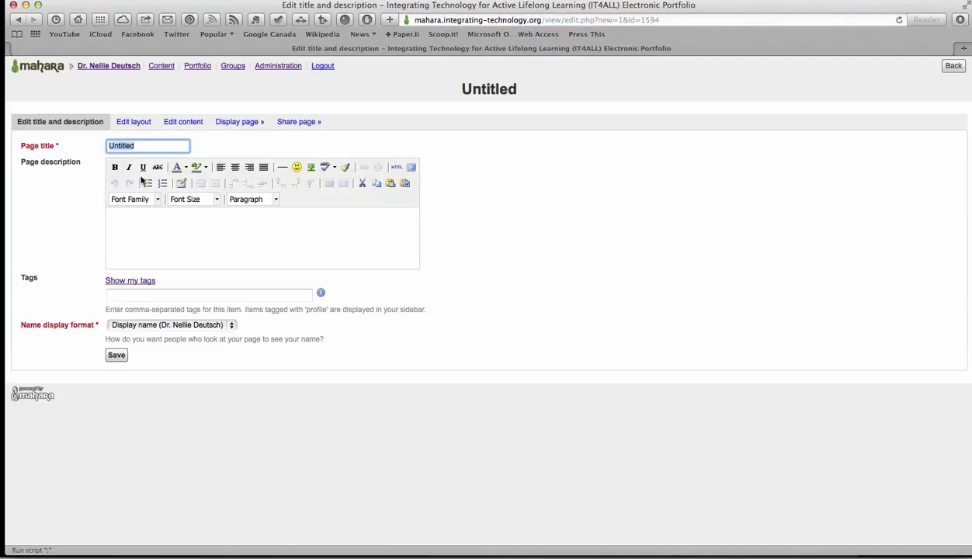
{"action": "type", "text": "D"}
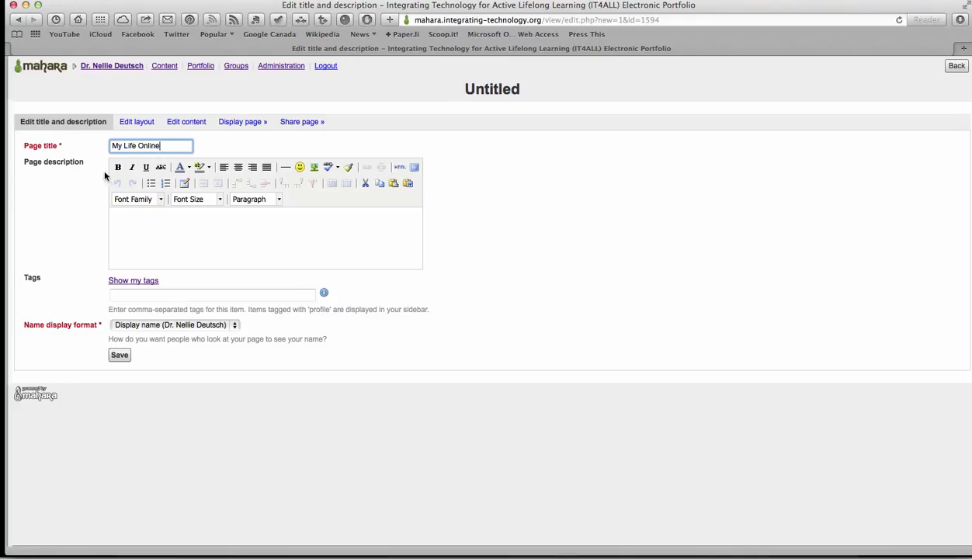
{"action": "left_click", "coordinate": [118, 230]}
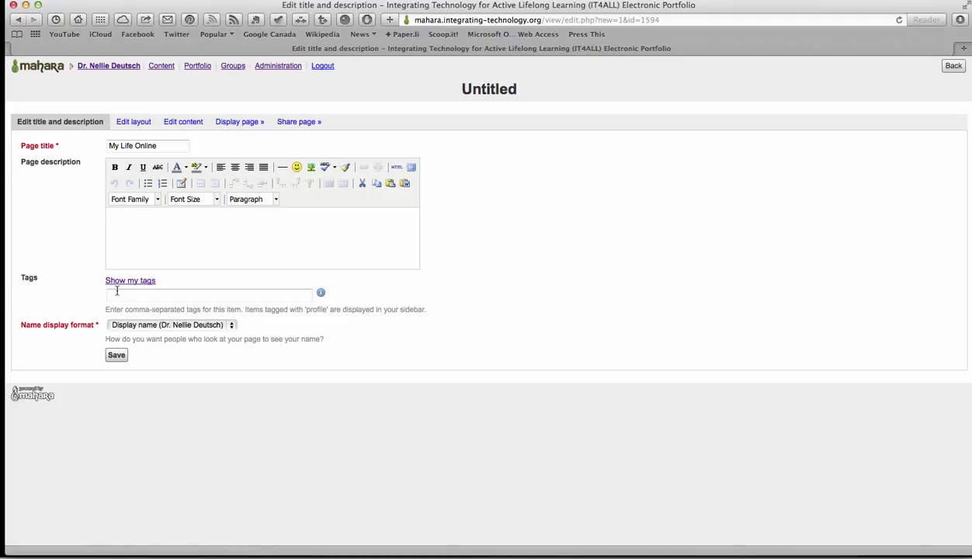
{"action": "left_click", "coordinate": [117, 292]}
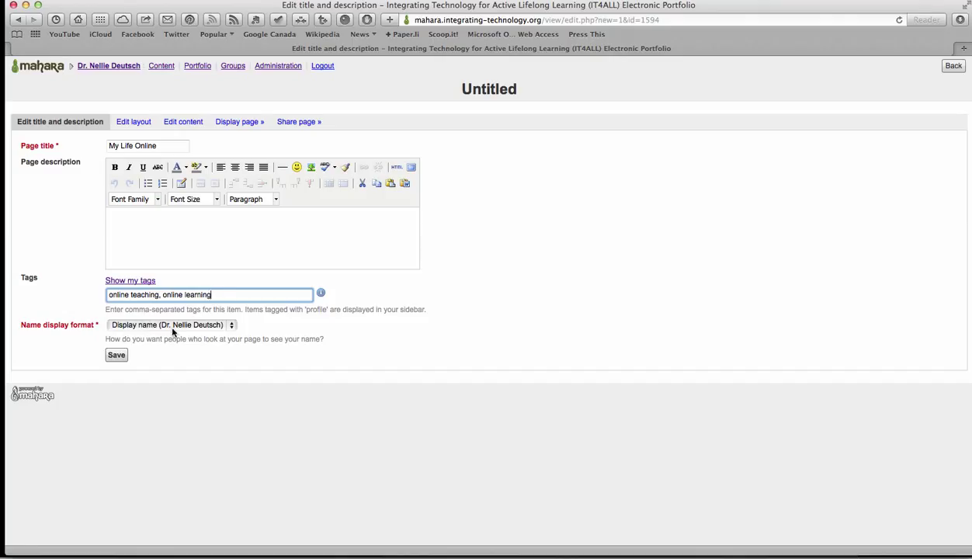
{"action": "left_click", "coordinate": [231, 325]}
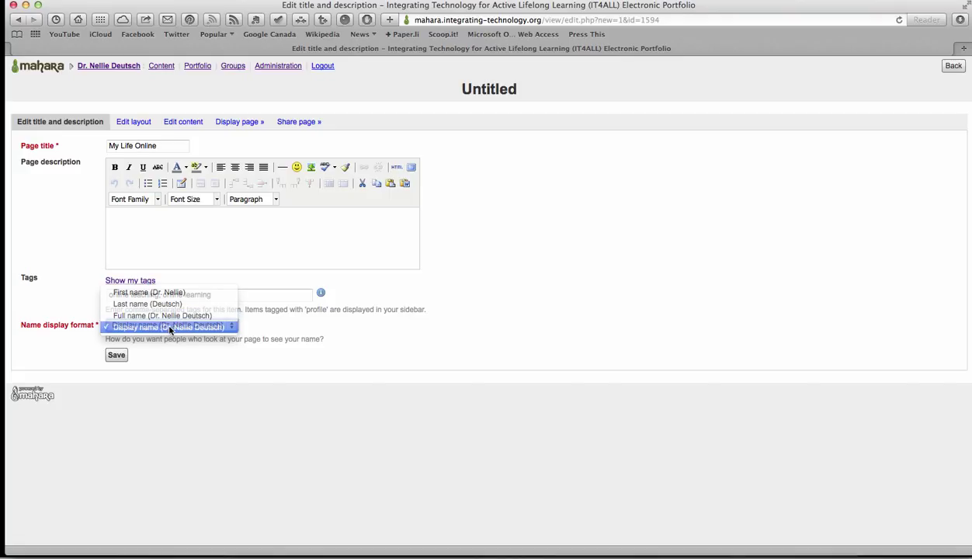
{"action": "left_click", "coordinate": [169, 329]}
Add 'Hello' as the page description and save the new page.
{"action": "left_click", "coordinate": [116, 355]}
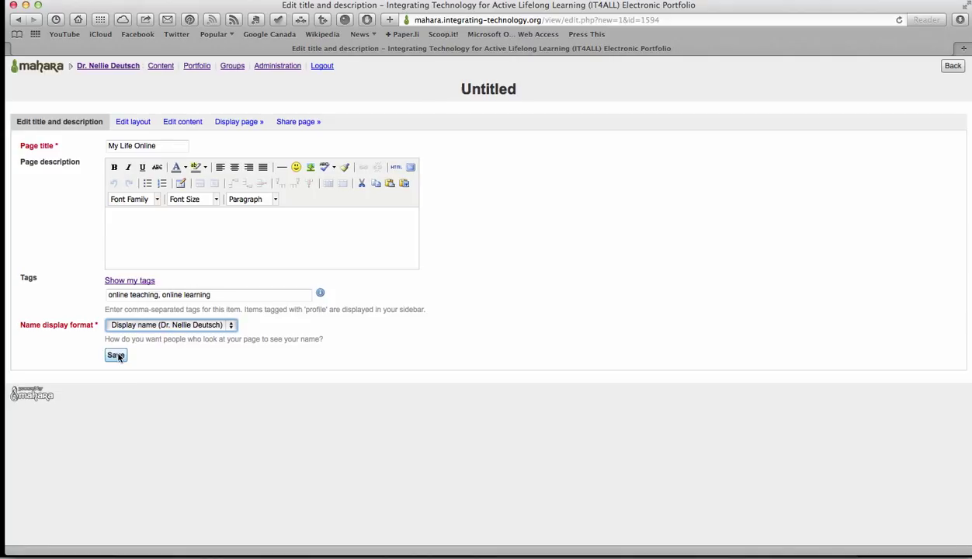
{"action": "left_click", "coordinate": [148, 246]}
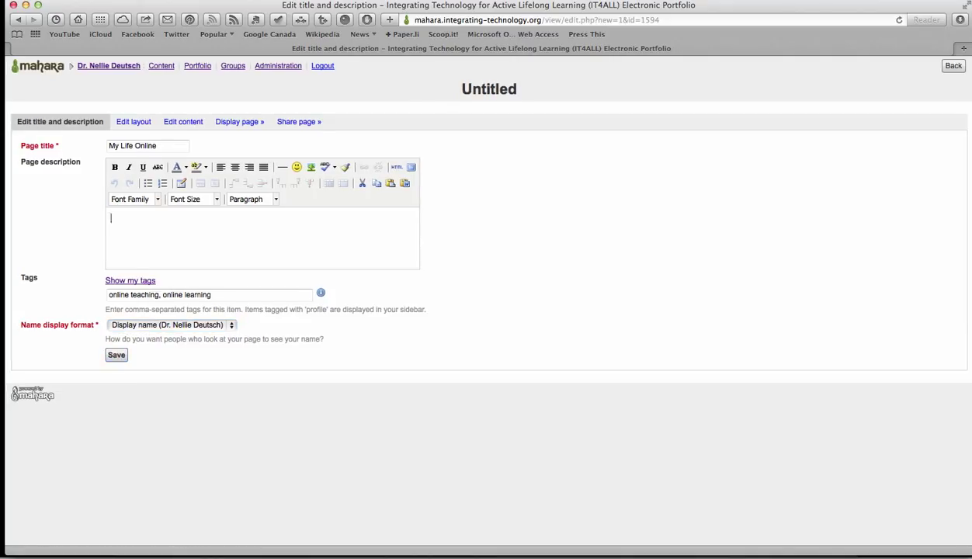
{"action": "type", "text": "Hello"}
{"action": "left_click", "coordinate": [116, 355]}
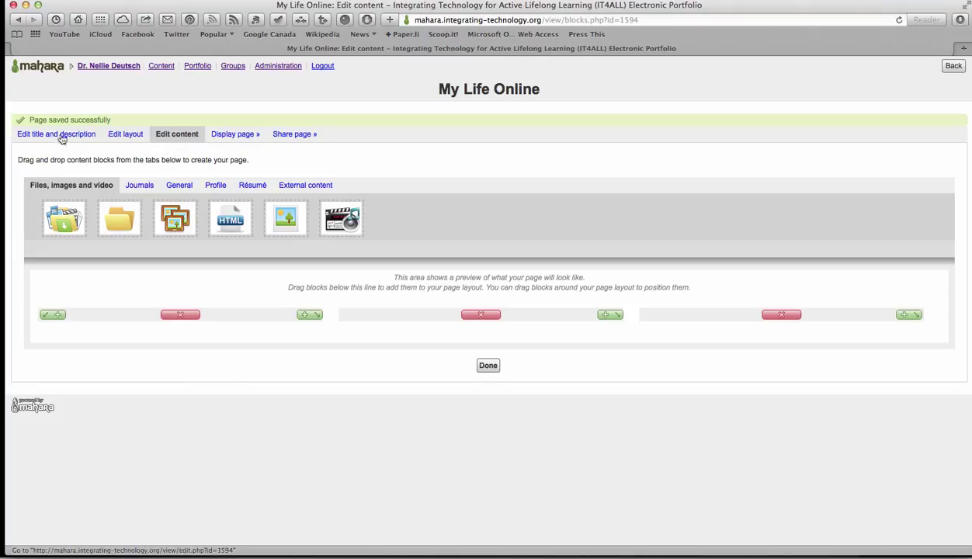
Keep the page layout at 3 columns with equal widths.
{"action": "left_click", "coordinate": [116, 137]}
{"action": "left_click", "coordinate": [117, 135]}
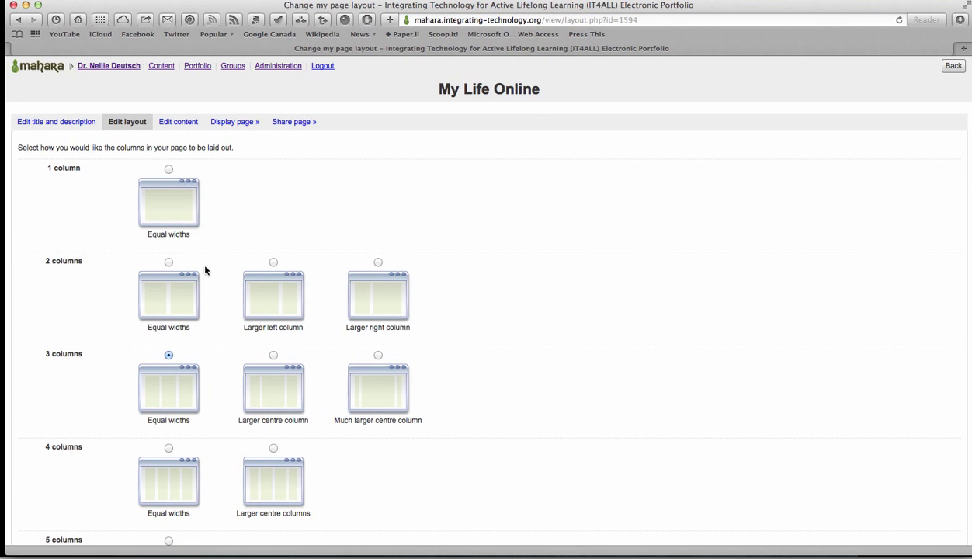
{"action": "scroll", "coordinate": [194, 248], "scroll_direction": "down", "scroll_amount": 1}
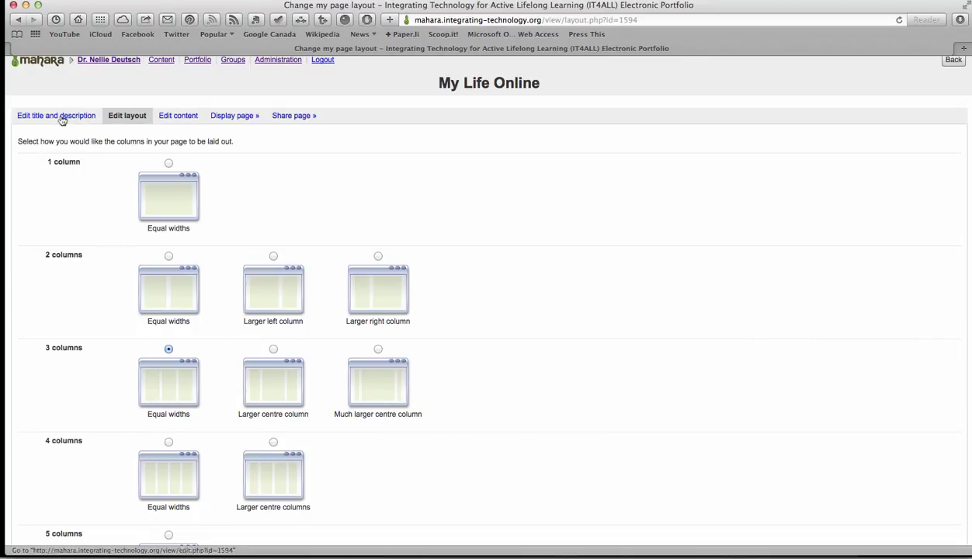
Browse the Journals, General, Profile, Résumé and External content block tabs, then preview the page.
{"action": "left_click", "coordinate": [174, 118]}
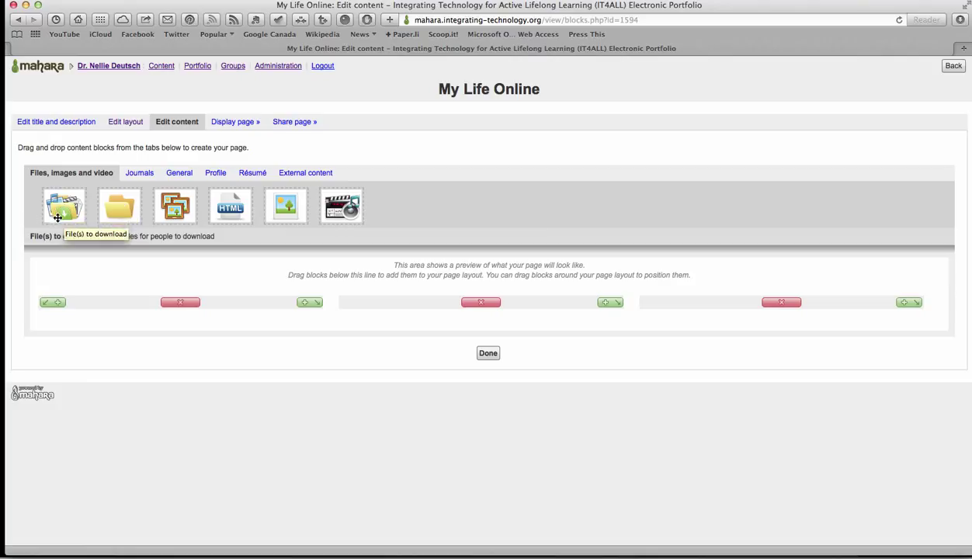
{"action": "left_click", "coordinate": [138, 174]}
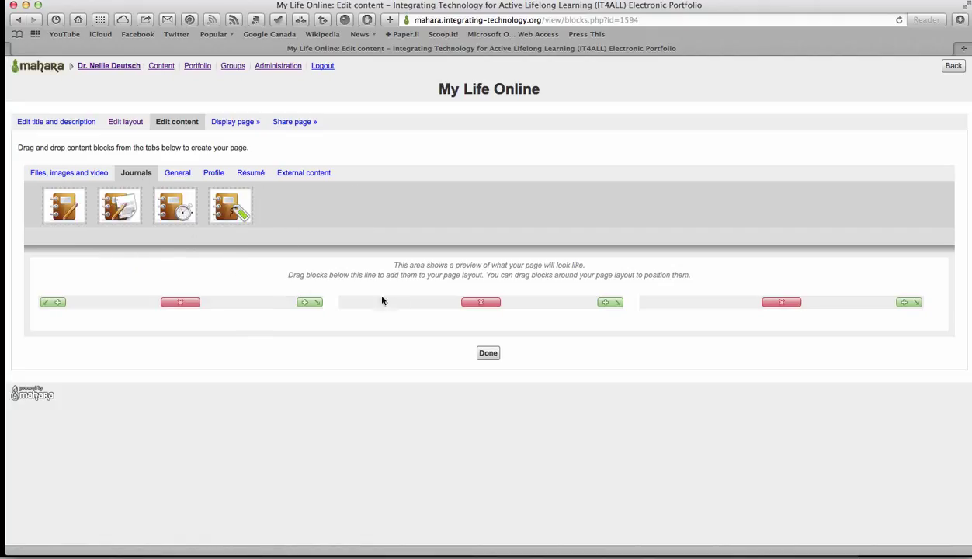
{"action": "left_click", "coordinate": [180, 173]}
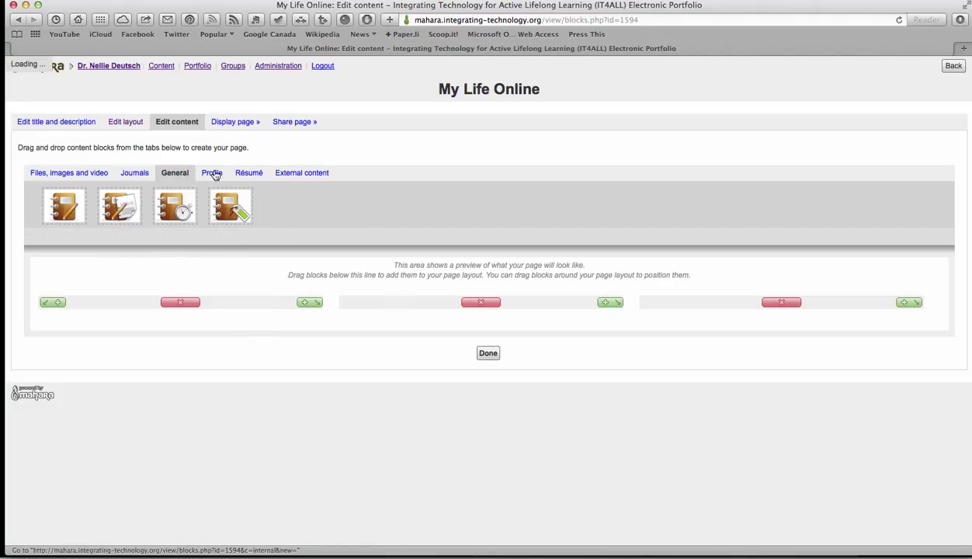
{"action": "left_click", "coordinate": [219, 173]}
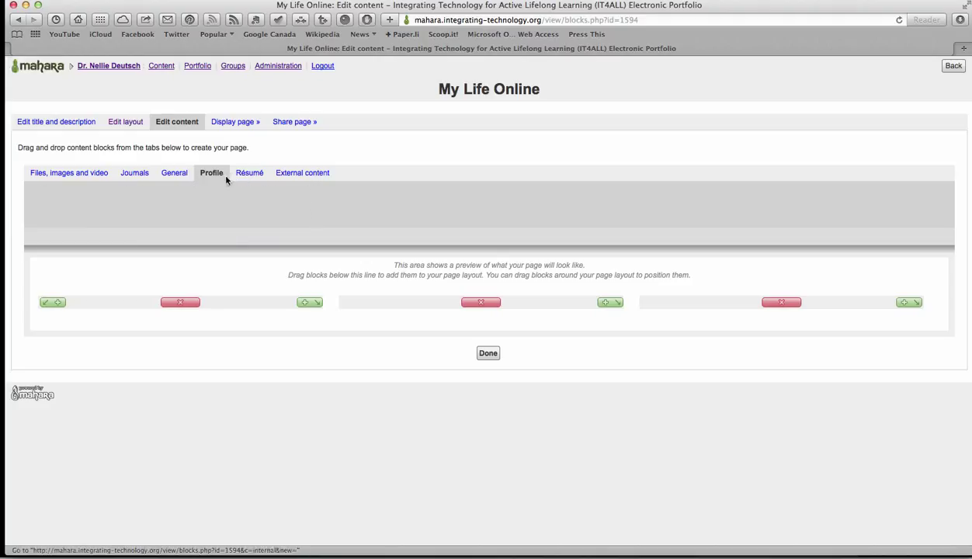
{"action": "left_click", "coordinate": [249, 176]}
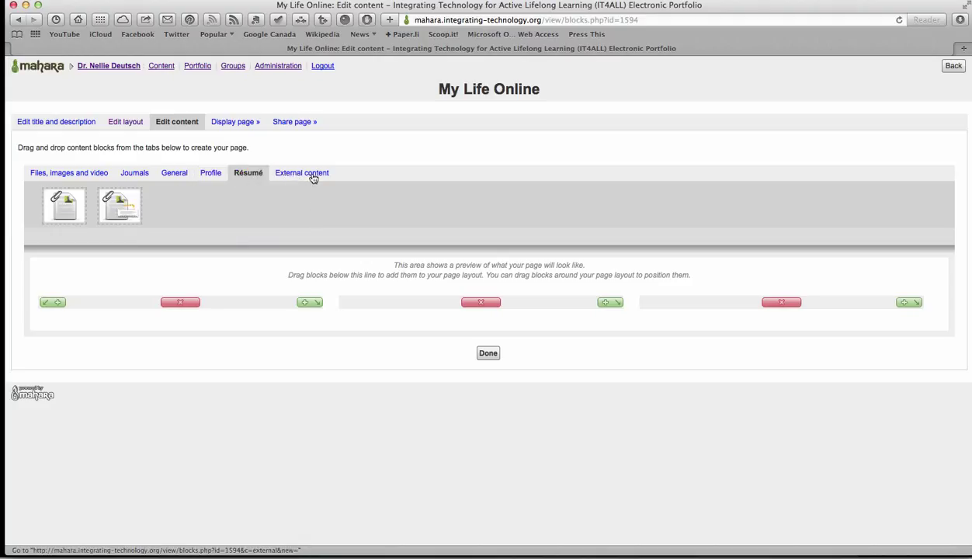
{"action": "left_click", "coordinate": [314, 176]}
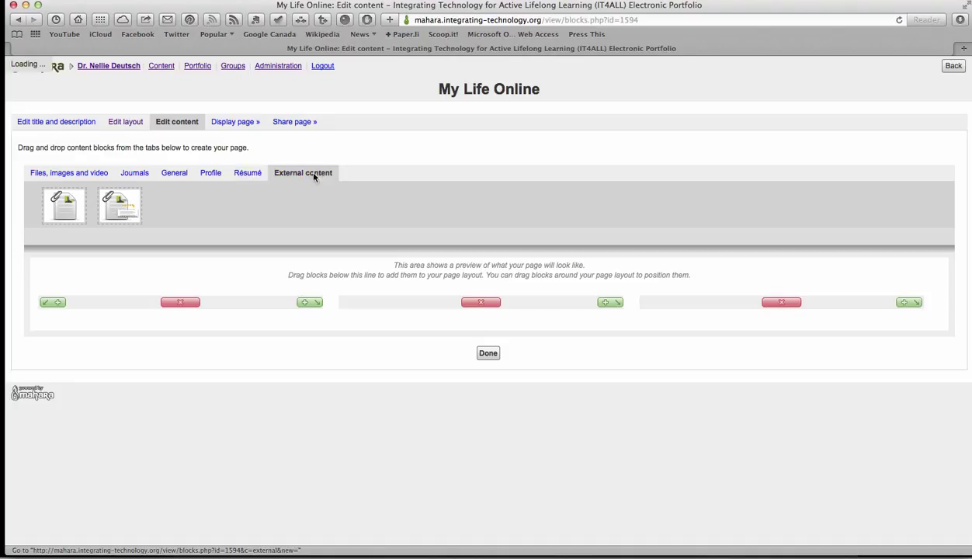
{"action": "left_click", "coordinate": [244, 126]}
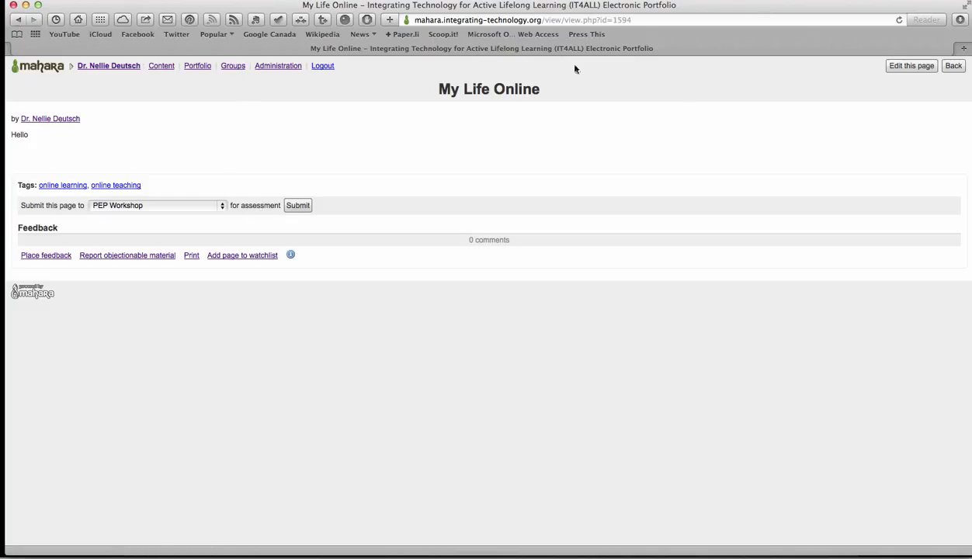
Choose 'Edit this page' to return to the My Life Online content editor.
{"action": "left_click", "coordinate": [911, 66]}
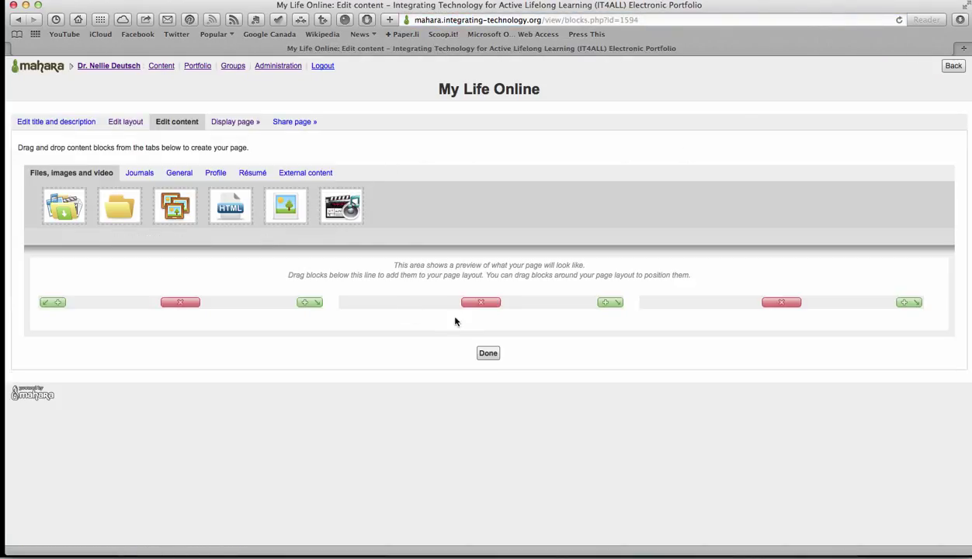
Add an RSS feed block to the first column, then close its settings and delete it.
{"action": "left_click", "coordinate": [305, 174]}
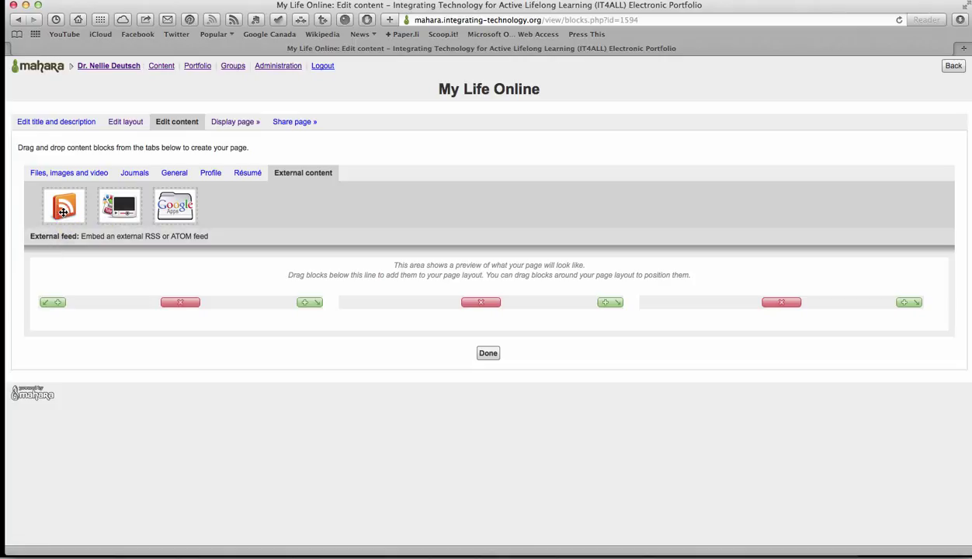
{"action": "left_click_drag", "start_coordinate": [68, 210], "coordinate": [72, 334]}
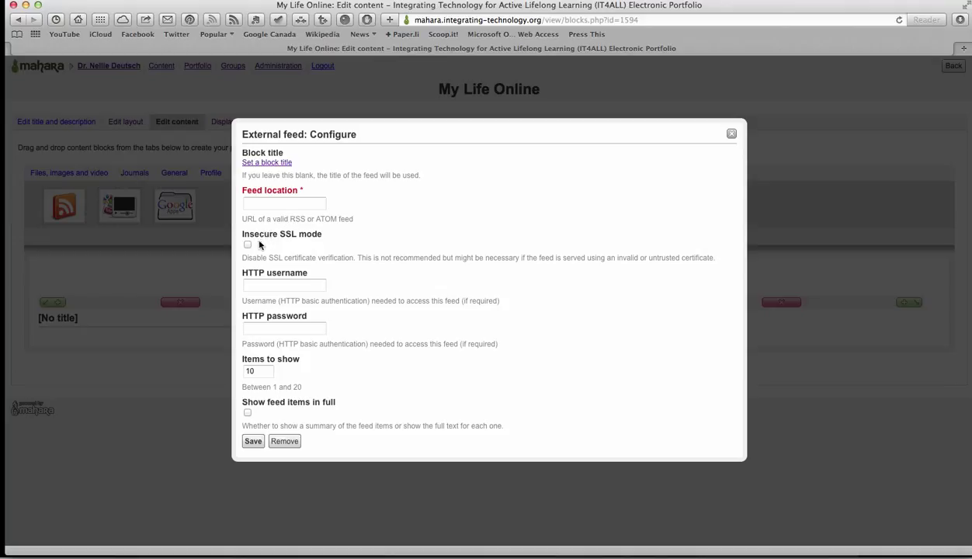
{"action": "left_click", "coordinate": [255, 201]}
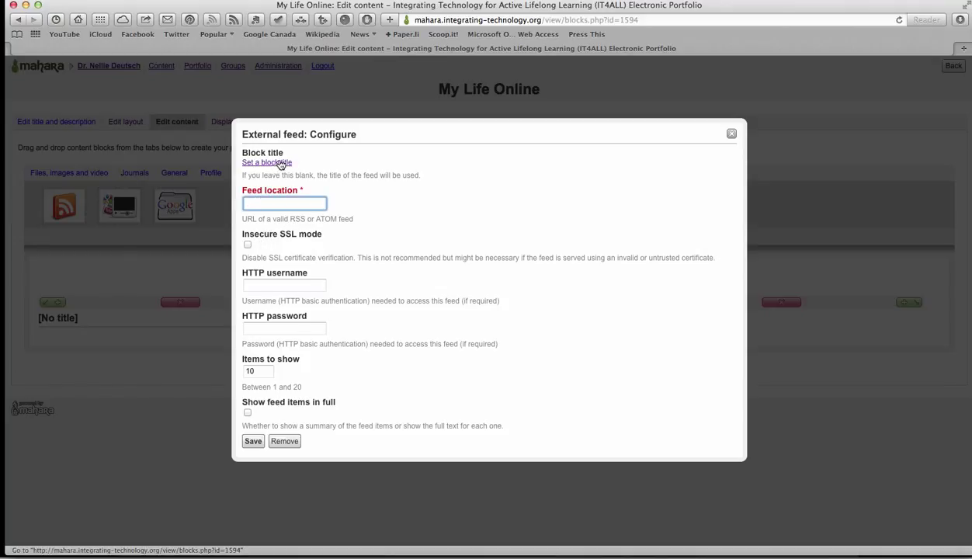
{"action": "left_click", "coordinate": [732, 135]}
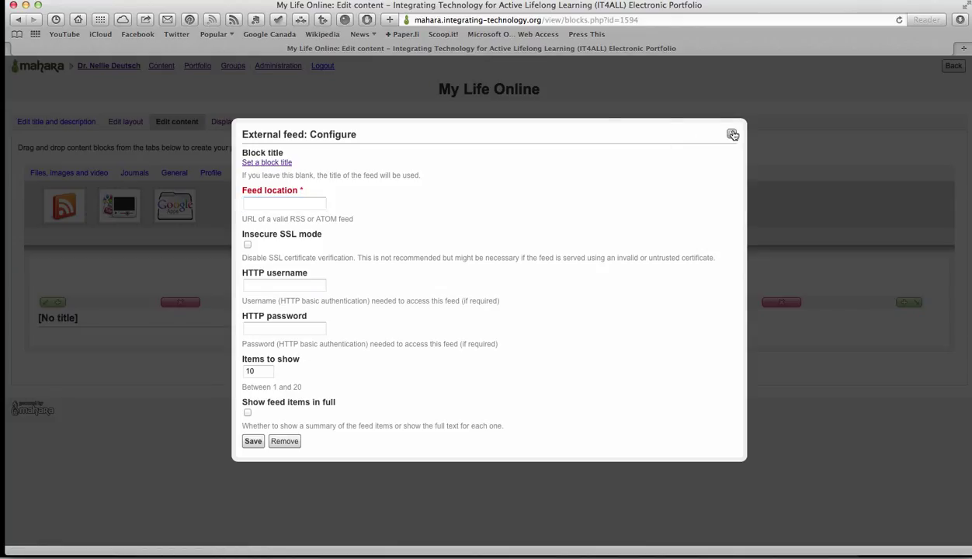
{"action": "left_click", "coordinate": [661, 156]}
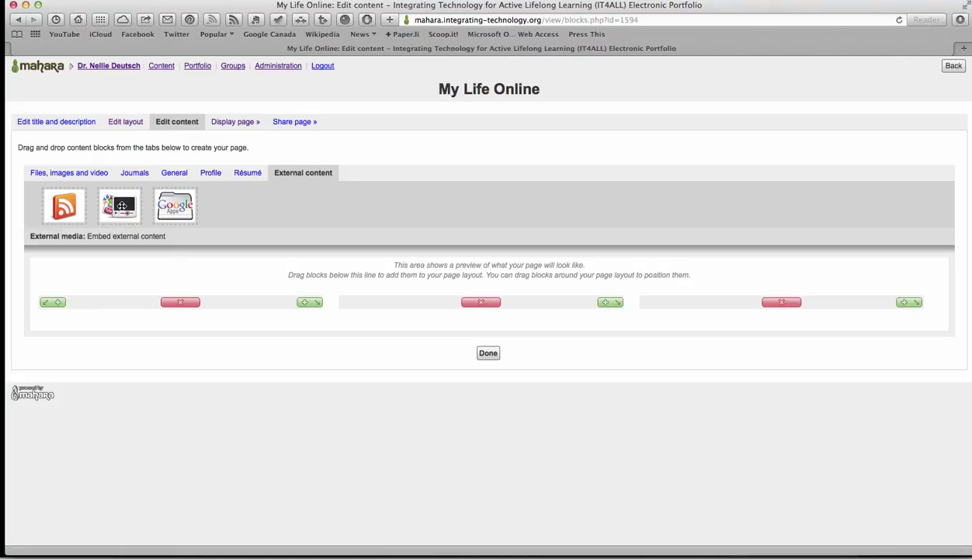
Add an External media block to the first column, then close its settings and delete it.
{"action": "left_click_drag", "start_coordinate": [121, 205], "coordinate": [67, 339]}
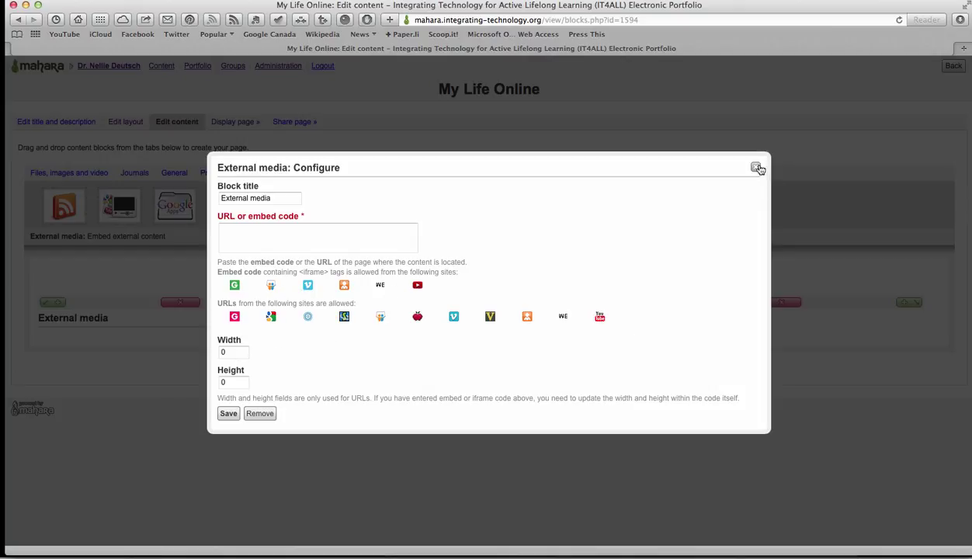
{"action": "left_click", "coordinate": [757, 168]}
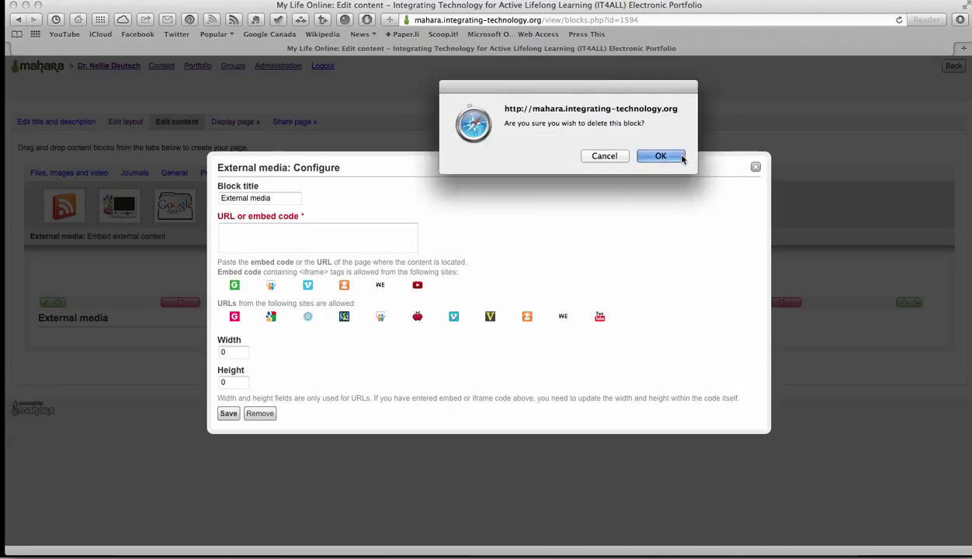
{"action": "left_click", "coordinate": [680, 158]}
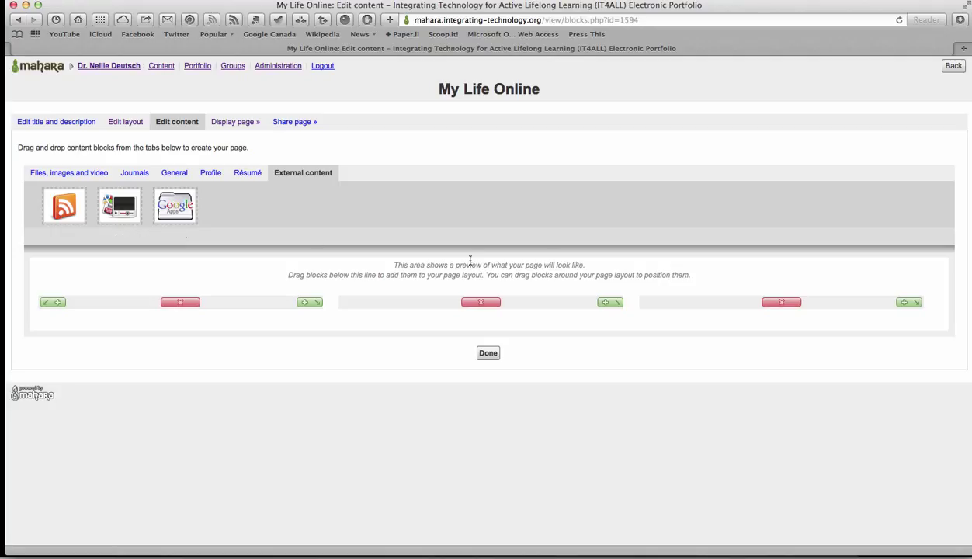
Place a Google Apps block in the first column and follow its Google docs link.
{"action": "left_click_drag", "start_coordinate": [179, 205], "coordinate": [80, 339]}
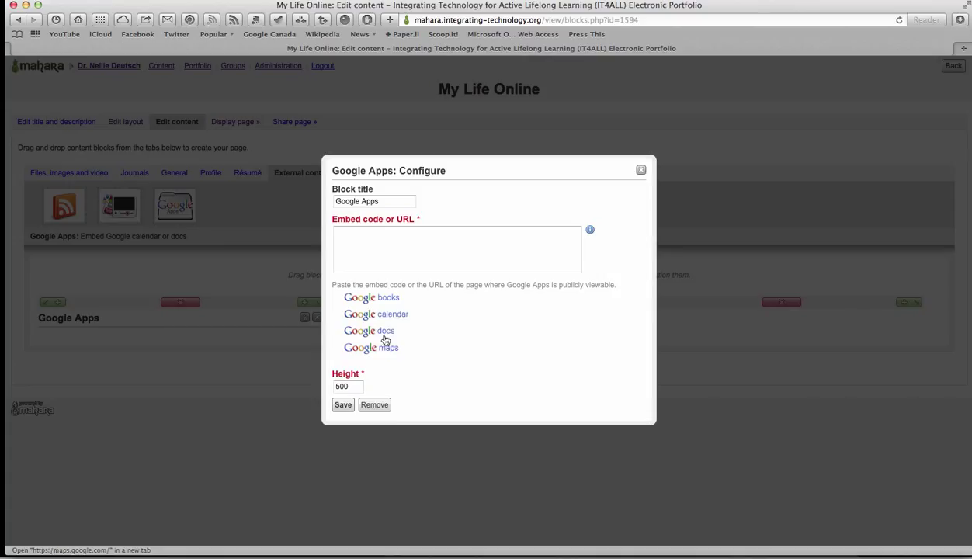
{"action": "left_click", "coordinate": [386, 333]}
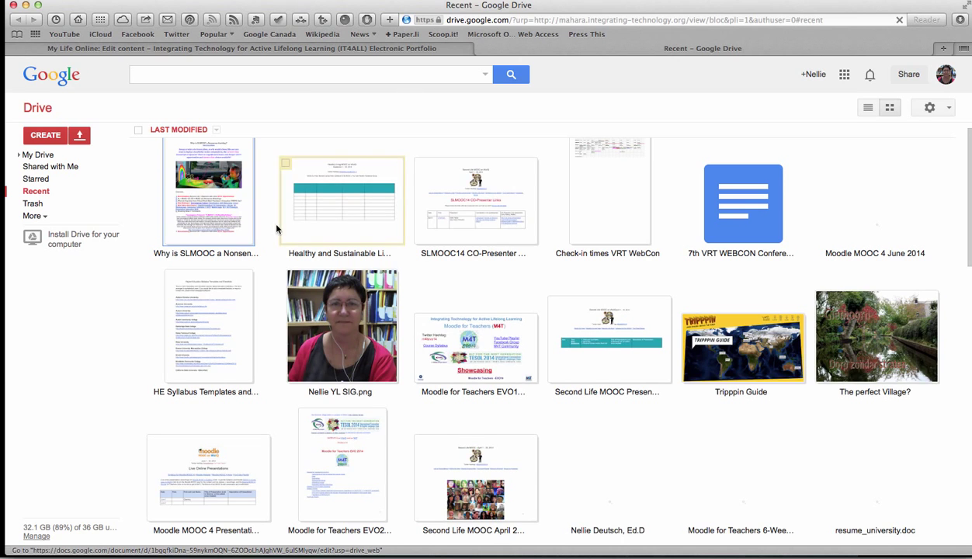
Open the Moodle MOOC 4 June 2014 document from Google Drive, then close it and Drive.
{"action": "left_click", "coordinate": [870, 208]}
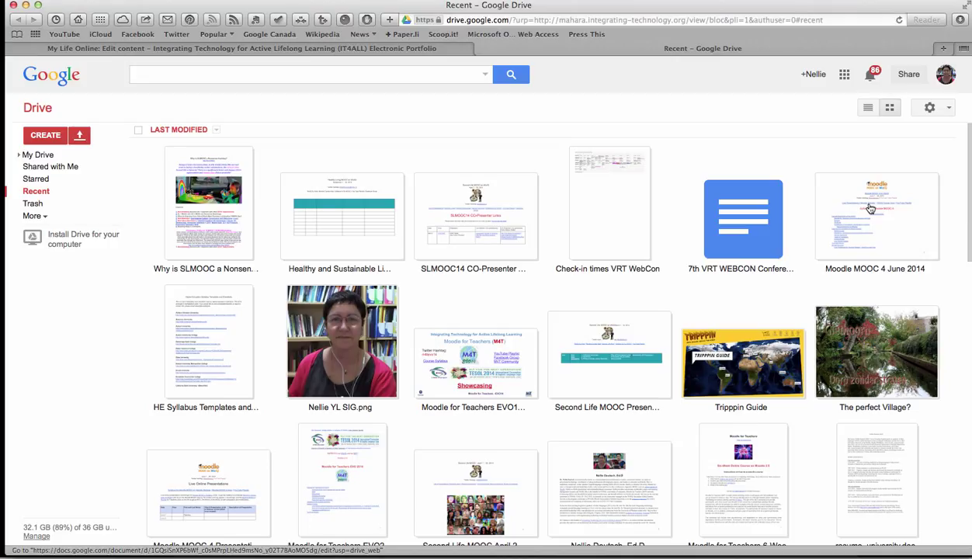
{"action": "left_click", "coordinate": [870, 208]}
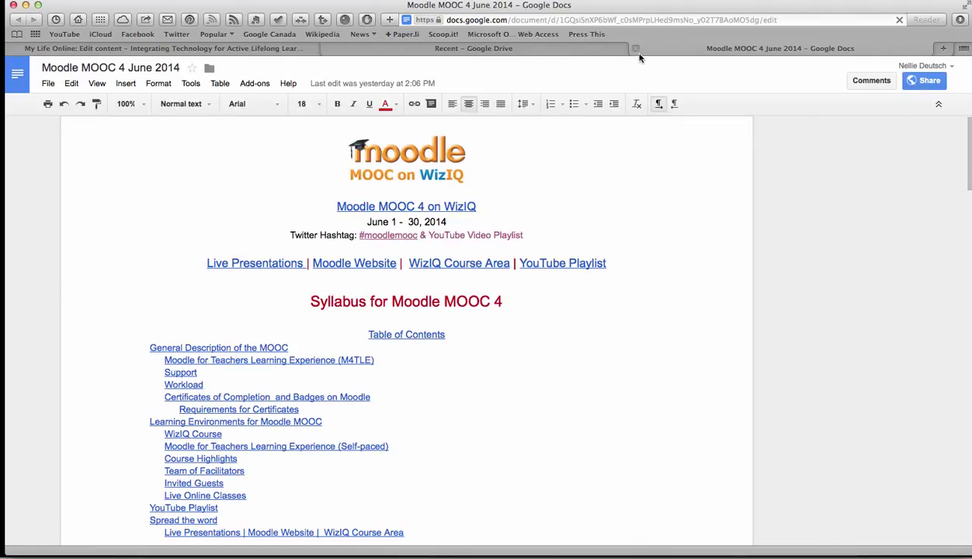
{"action": "left_click", "coordinate": [635, 49]}
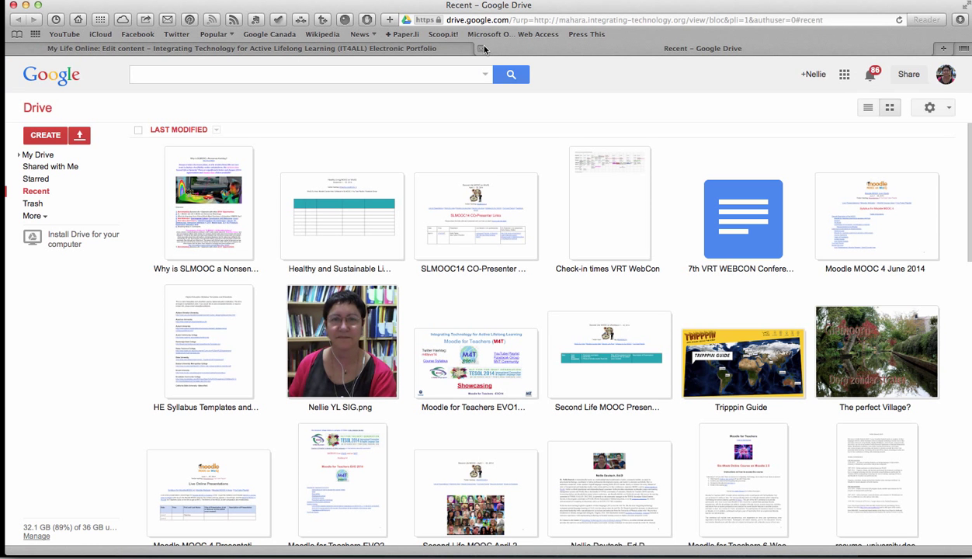
{"action": "left_click", "coordinate": [480, 48]}
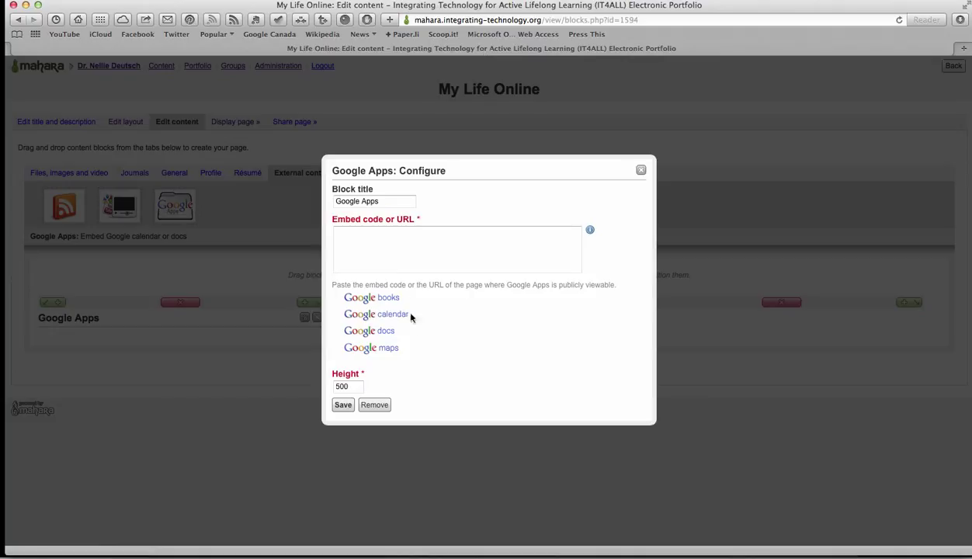
Delete the Google Apps block without saving an embed code.
{"action": "left_click", "coordinate": [370, 242]}
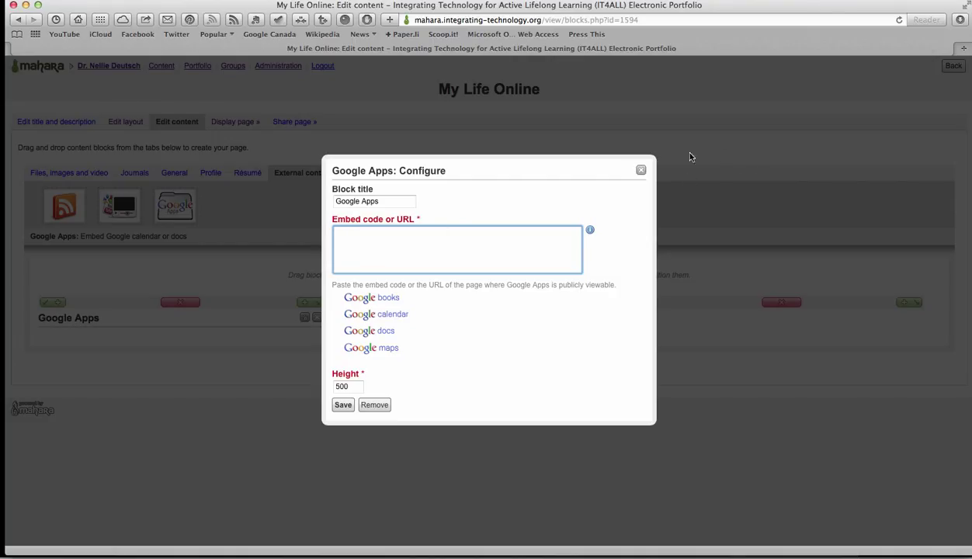
{"action": "left_click", "coordinate": [642, 170]}
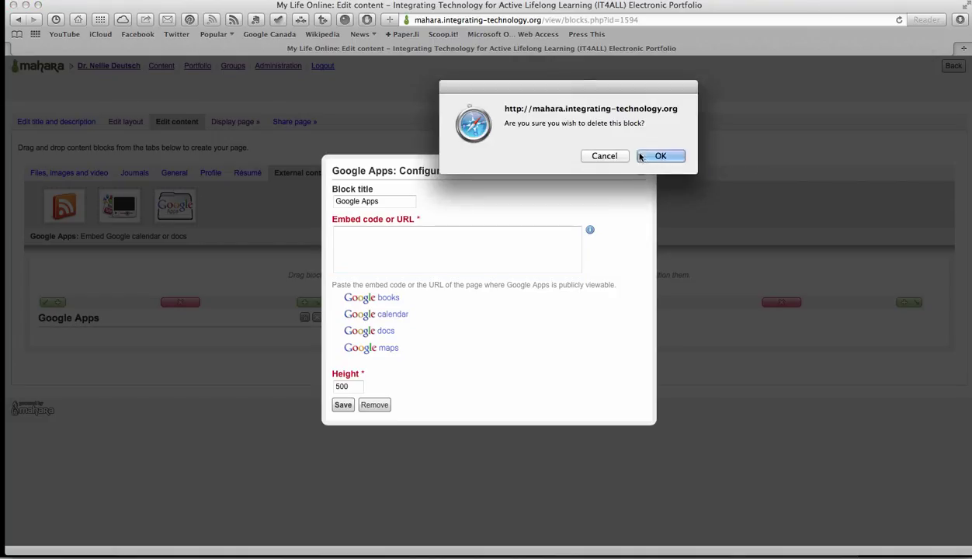
{"action": "left_click", "coordinate": [654, 157]}
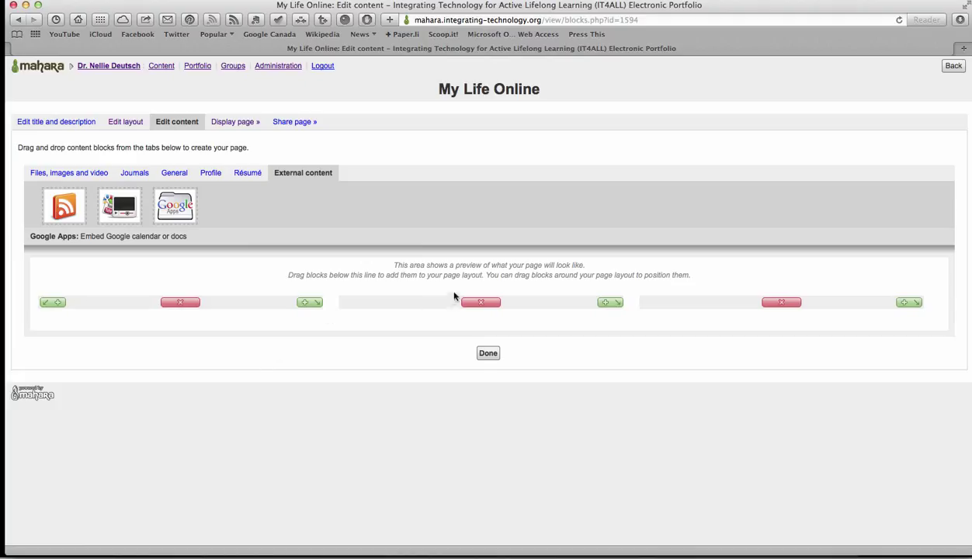
Add the 'Your entire résumé' block to column one with its default title.
{"action": "left_click", "coordinate": [245, 174]}
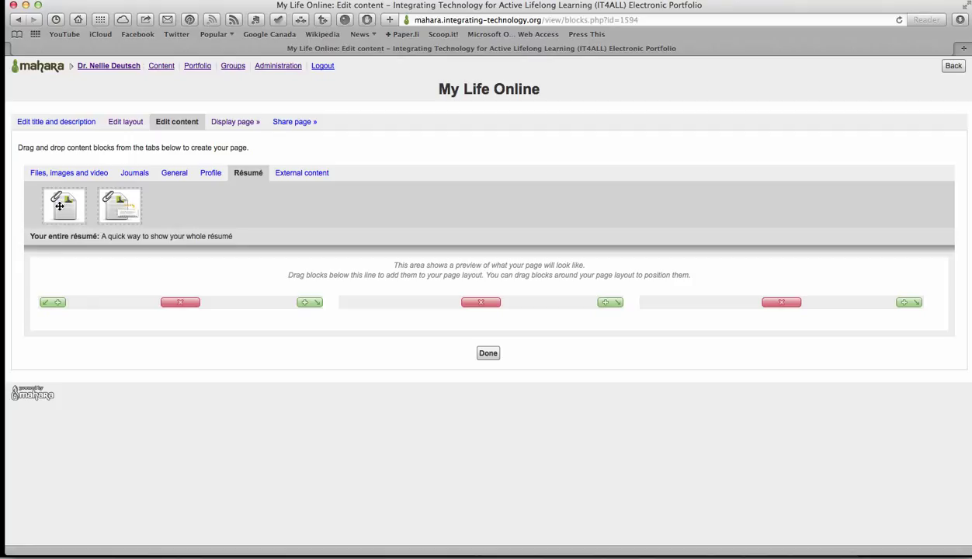
{"action": "left_click_drag", "start_coordinate": [59, 206], "coordinate": [56, 335]}
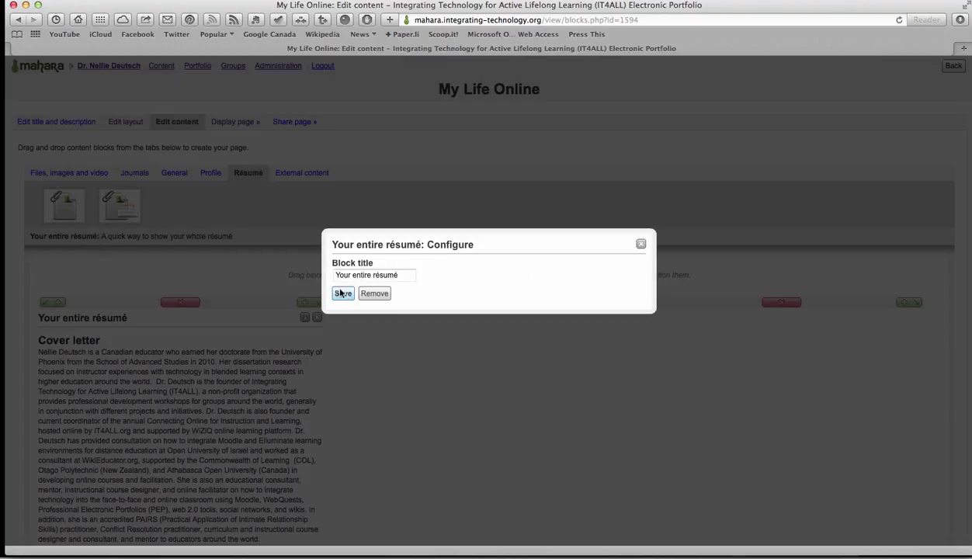
{"action": "left_click", "coordinate": [343, 294]}
{"action": "left_click", "coordinate": [640, 246]}
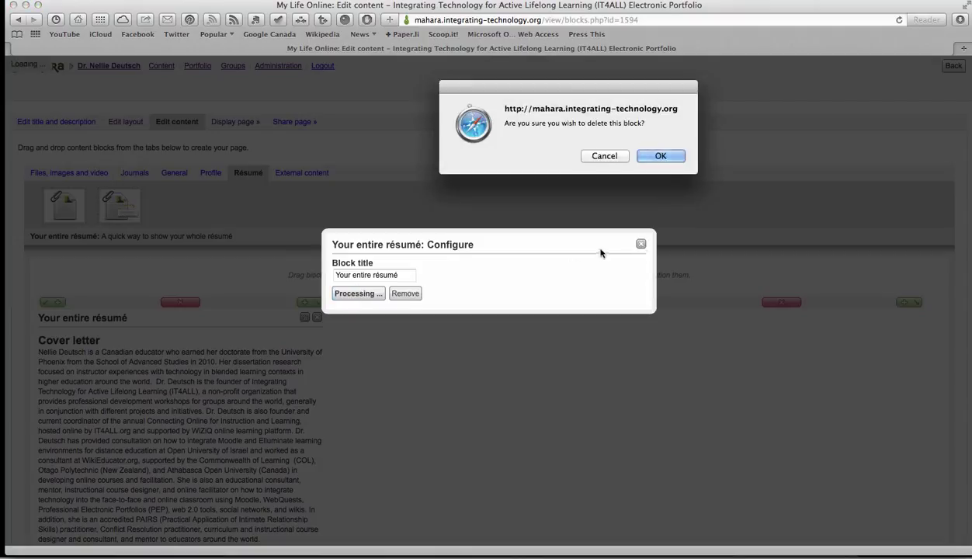
{"action": "left_click", "coordinate": [654, 154]}
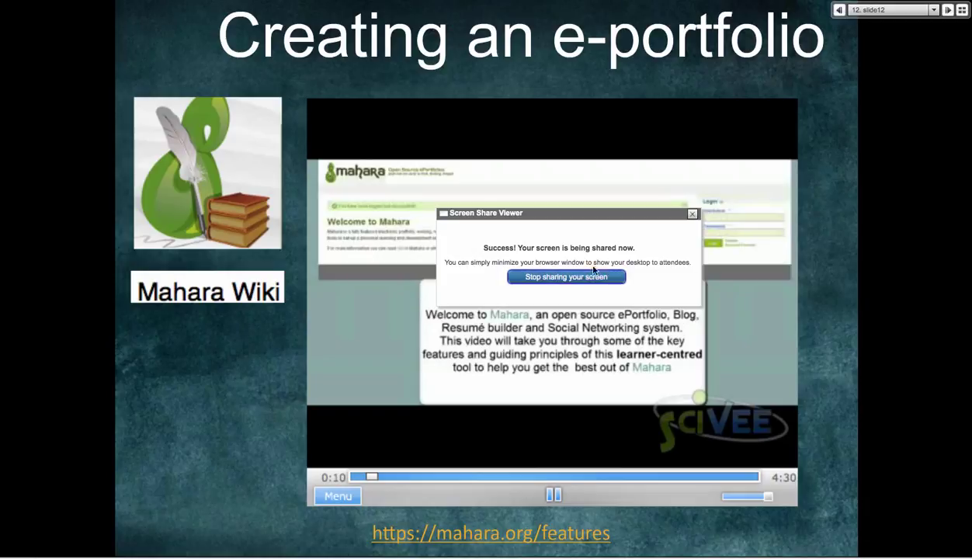
Stop sharing the screen in WizIQ so the 'Creating an e-portfolio' slide shows again.
{"action": "left_click", "coordinate": [573, 276]}
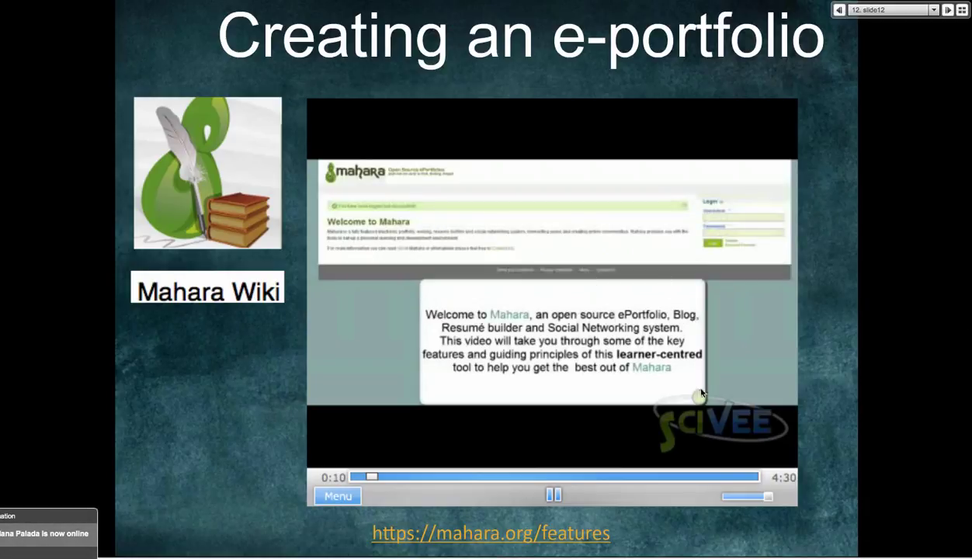
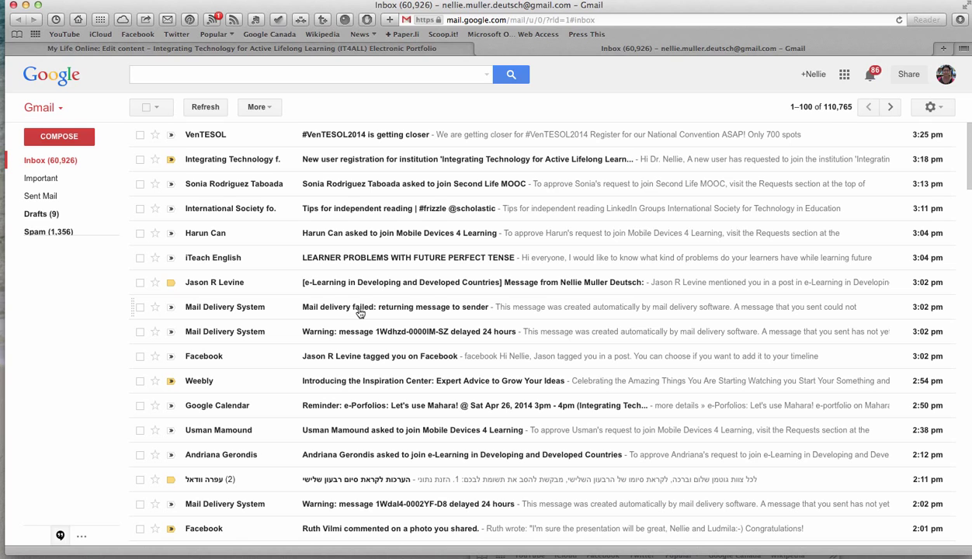
Open the IT4ALL 'New user registration for institution' email from Integrating Technology in Gmail.
{"action": "scroll", "coordinate": [348, 339], "scroll_direction": "down", "scroll_amount": 1}
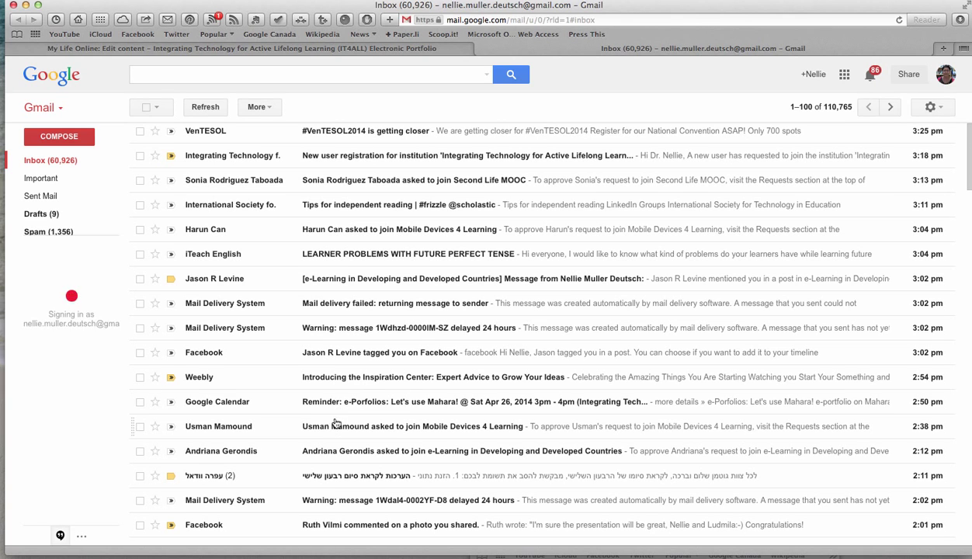
{"action": "scroll", "coordinate": [336, 423], "scroll_direction": "down", "scroll_amount": 1}
{"action": "scroll", "coordinate": [332, 412], "scroll_direction": "up", "scroll_amount": 1}
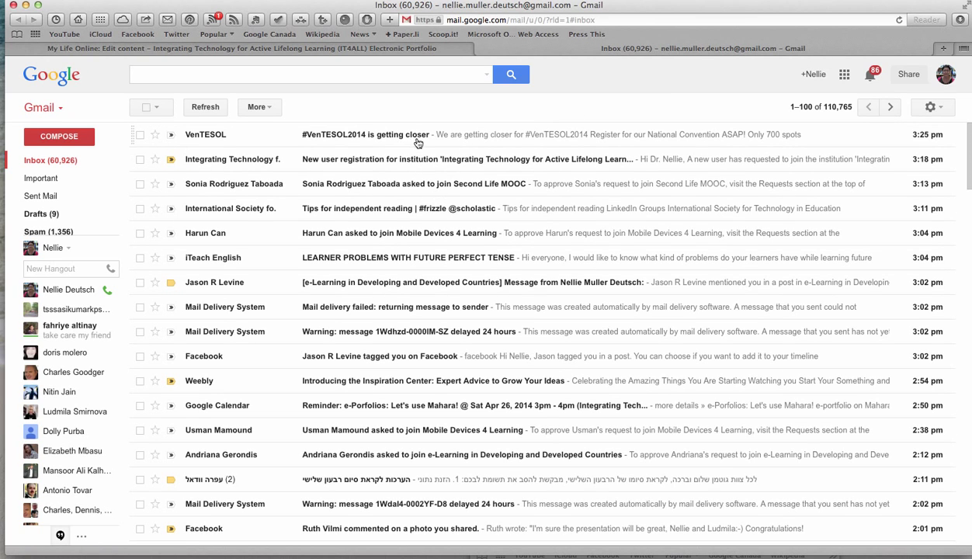
{"action": "left_click", "coordinate": [391, 160]}
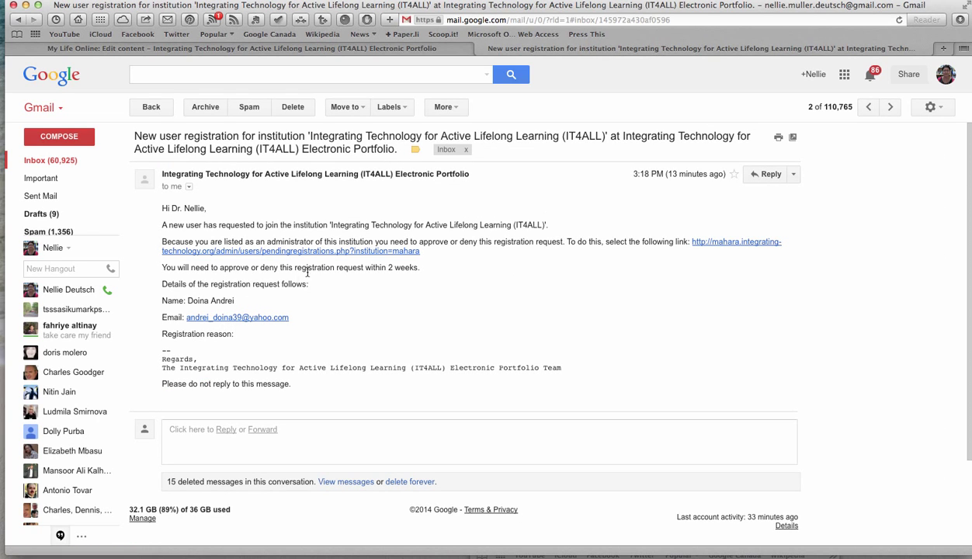
Follow the email's link to Mahara's Pending registrations page and scroll past the hotmail sign-ups.
{"action": "left_click", "coordinate": [386, 252]}
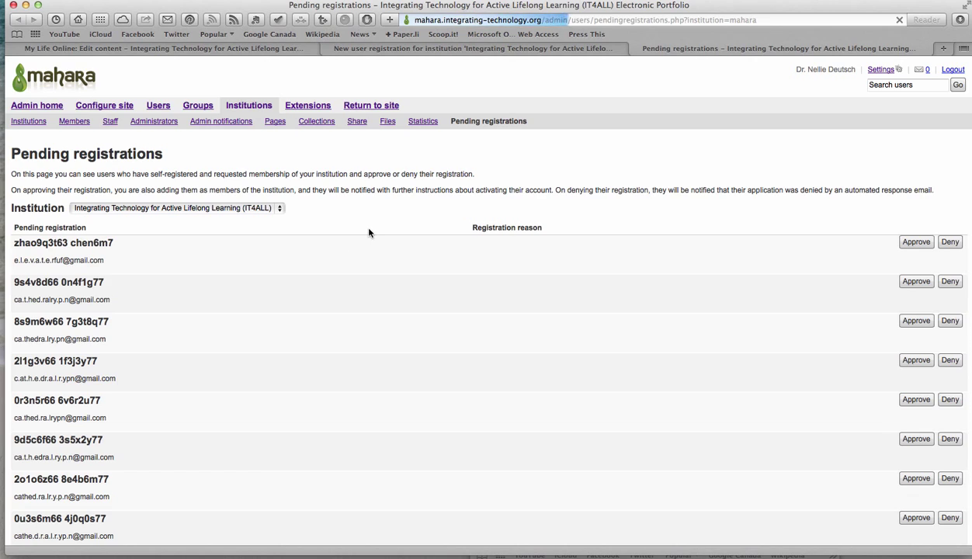
{"action": "scroll", "coordinate": [369, 233], "scroll_direction": "down", "scroll_amount": 10}
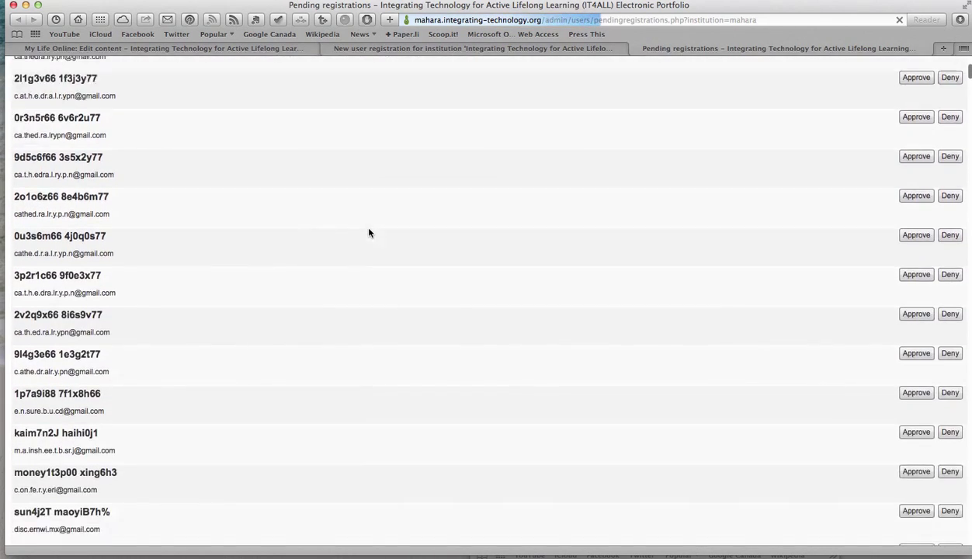
{"action": "scroll", "coordinate": [368, 232], "scroll_direction": "down", "scroll_amount": 15}
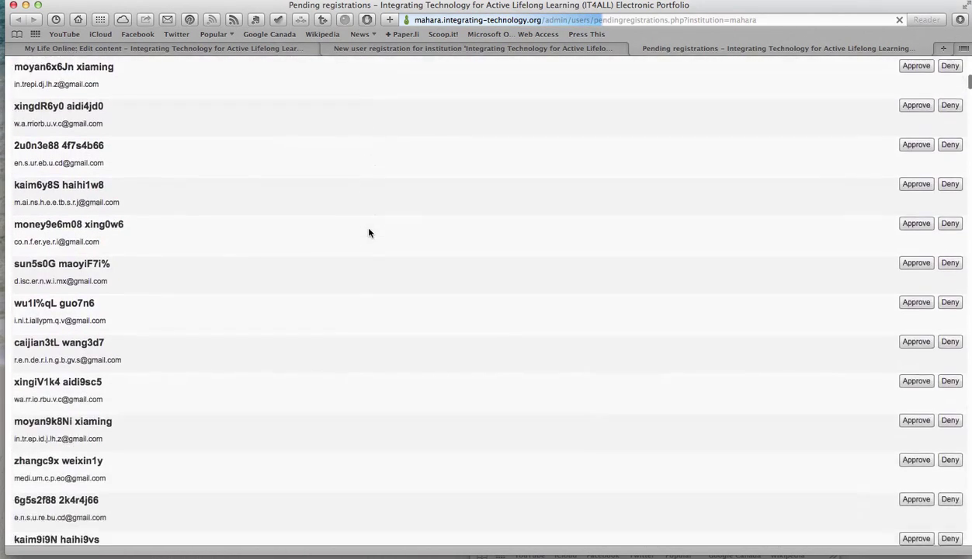
{"action": "scroll", "coordinate": [368, 232], "scroll_direction": "down", "scroll_amount": 20}
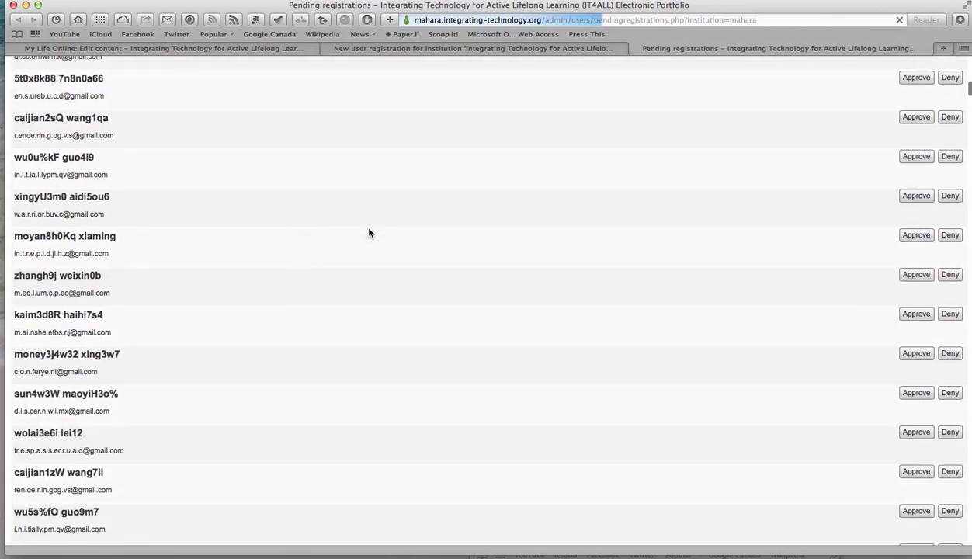
{"action": "scroll", "coordinate": [368, 232], "scroll_direction": "down", "scroll_amount": 20}
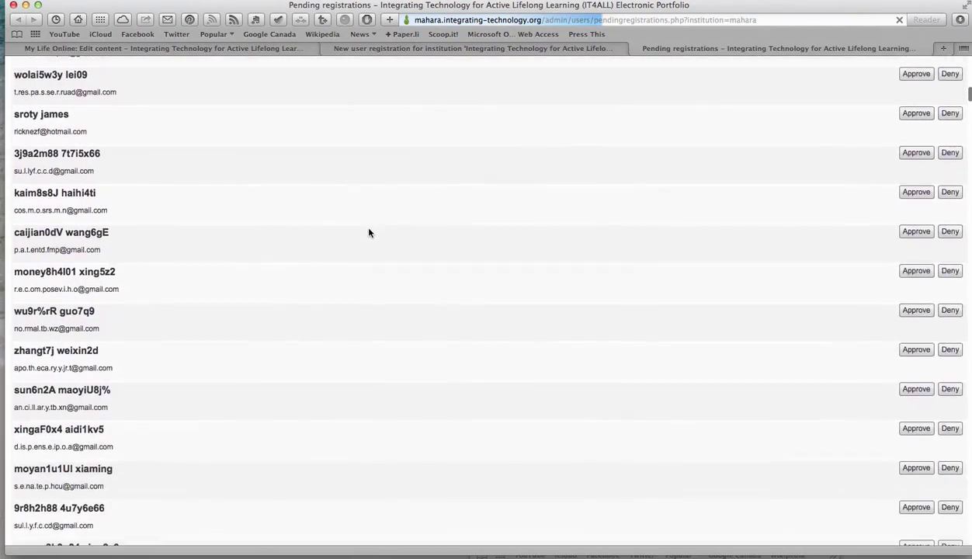
{"action": "scroll", "coordinate": [368, 232], "scroll_direction": "down", "scroll_amount": 17}
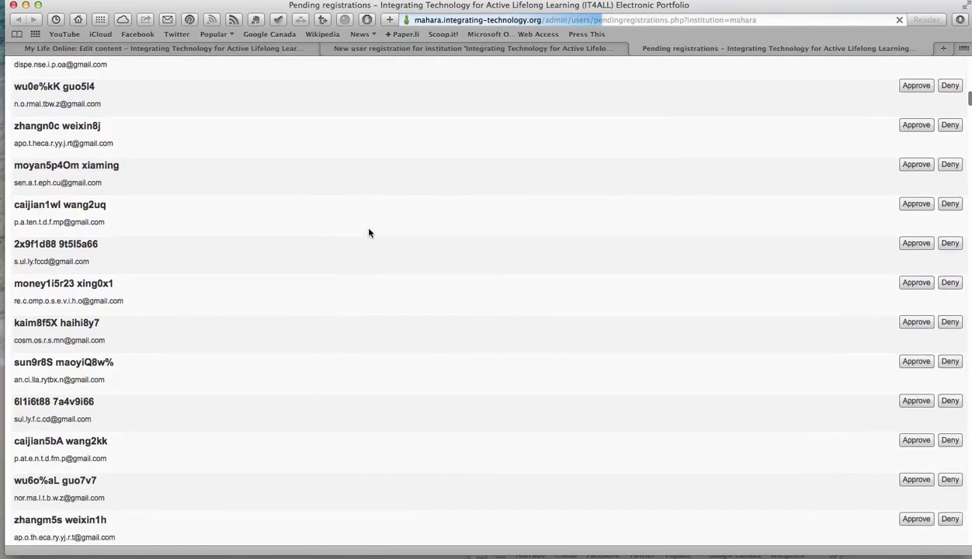
{"action": "scroll", "coordinate": [369, 232], "scroll_direction": "down", "scroll_amount": 20}
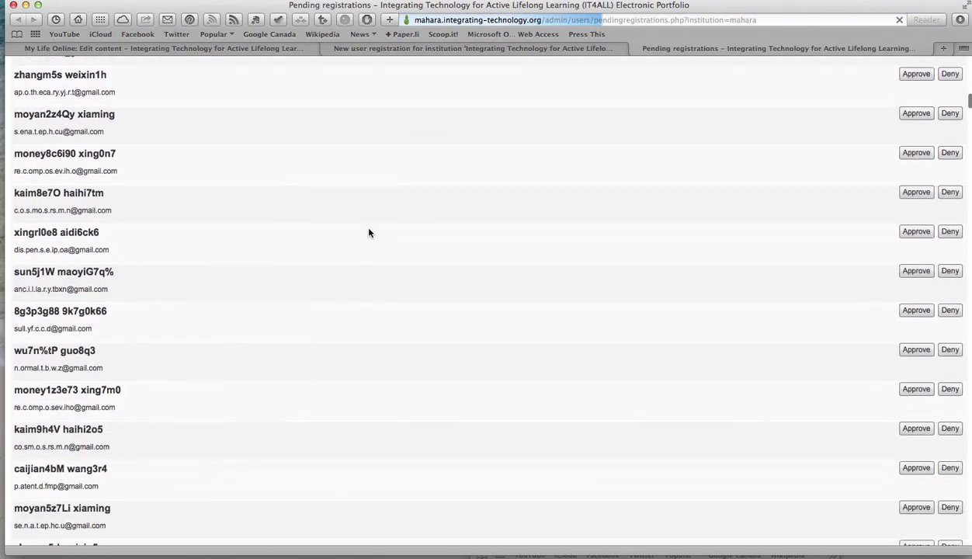
{"action": "scroll", "coordinate": [369, 233], "scroll_direction": "down", "scroll_amount": 20}
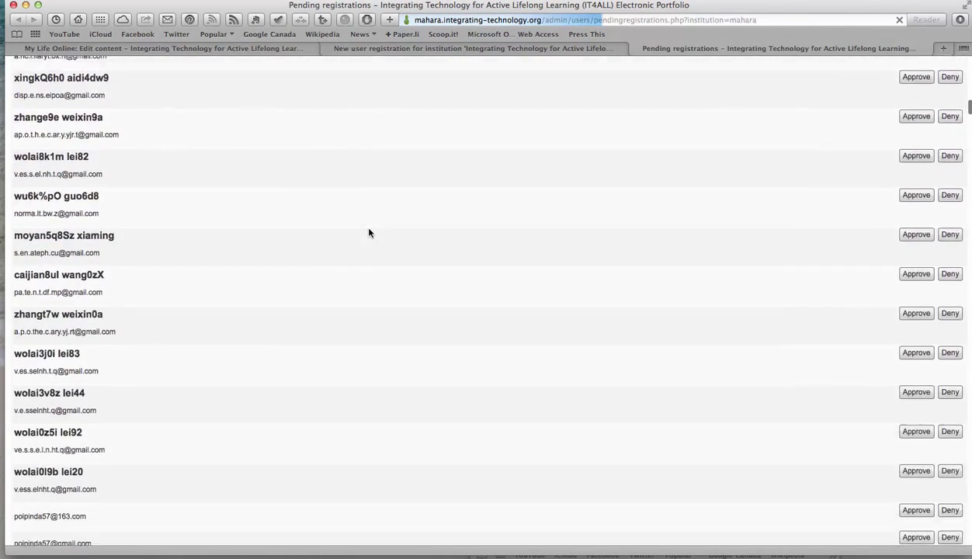
{"action": "scroll", "coordinate": [369, 233], "scroll_direction": "down", "scroll_amount": 11}
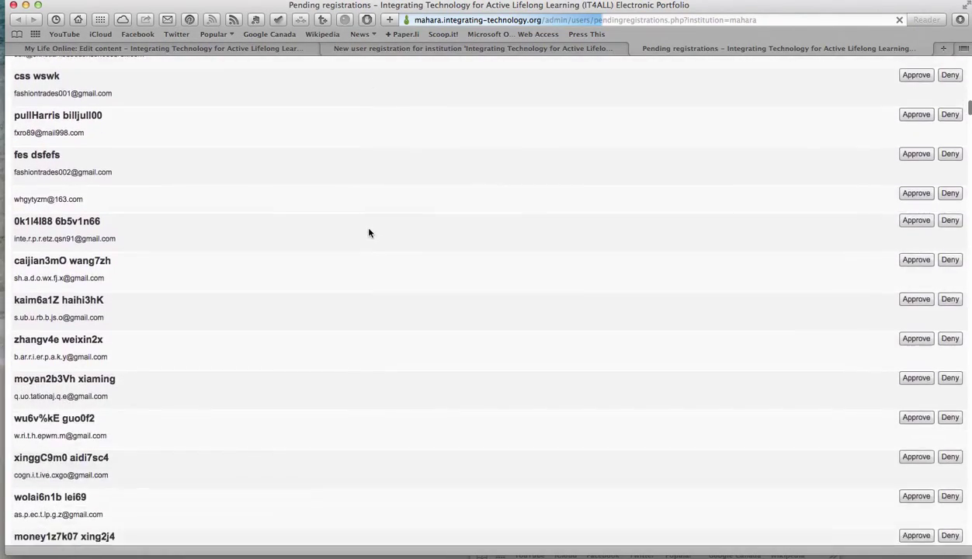
{"action": "scroll", "coordinate": [369, 232], "scroll_direction": "down", "scroll_amount": 18}
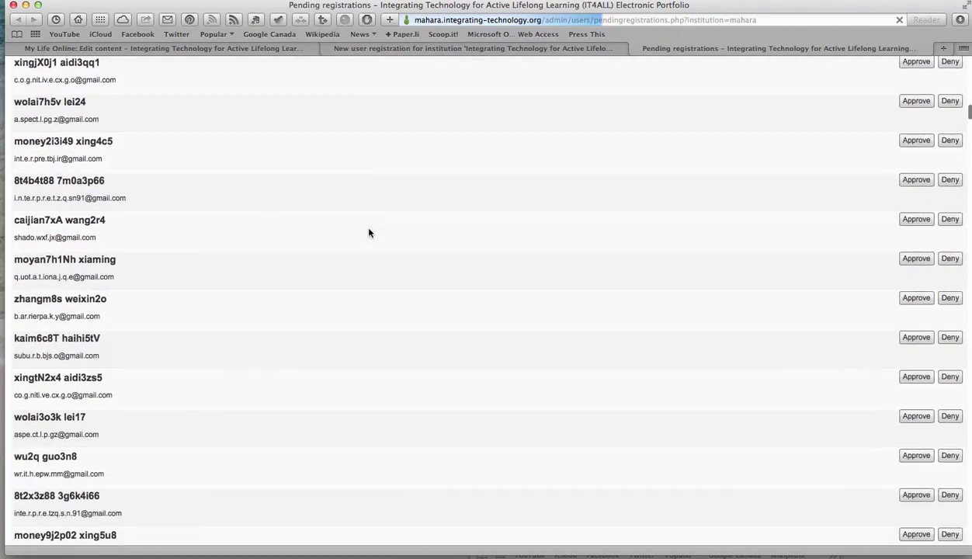
{"action": "scroll", "coordinate": [368, 233], "scroll_direction": "down", "scroll_amount": 17}
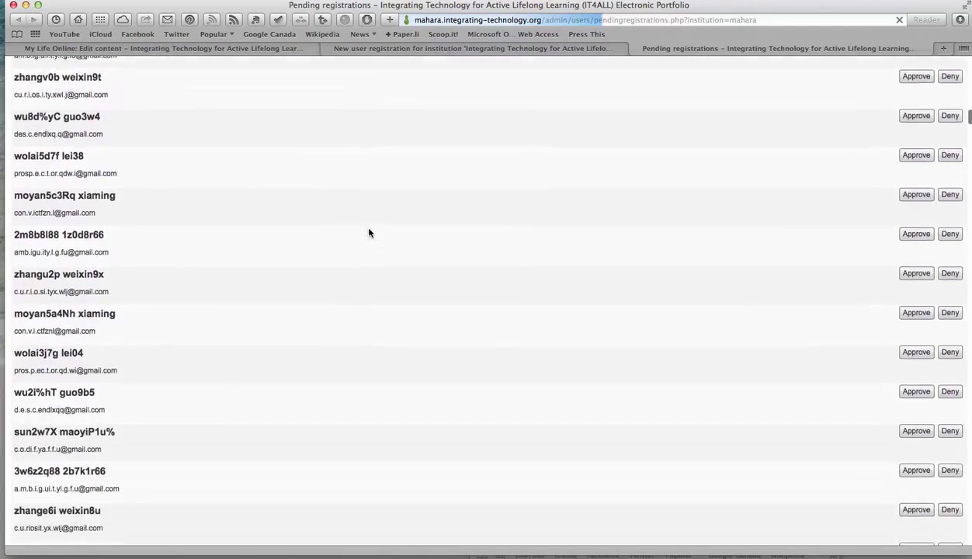
{"action": "scroll", "coordinate": [369, 233], "scroll_direction": "down", "scroll_amount": 9}
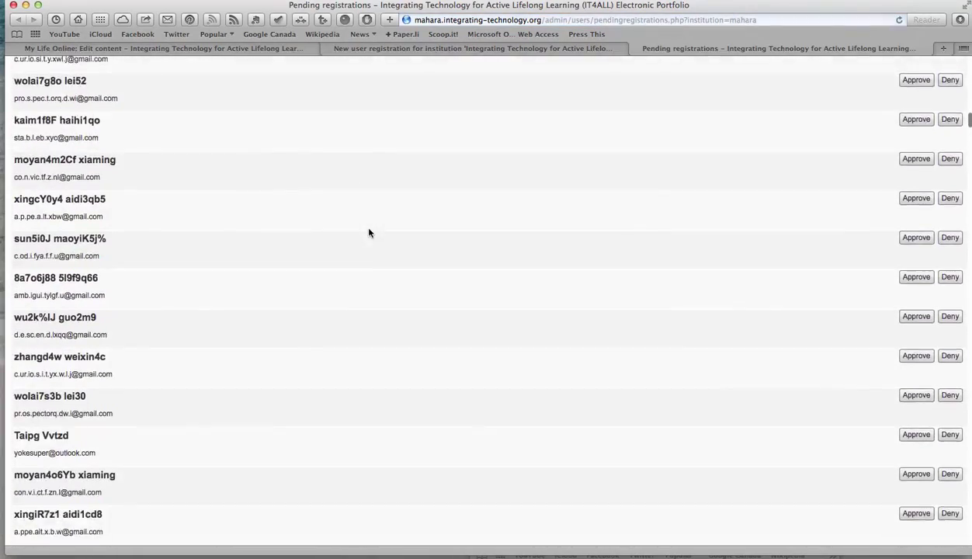
Reload the page and scroll to the later entries with fuller names and mixed domains.
{"action": "key", "text": "super+r"}
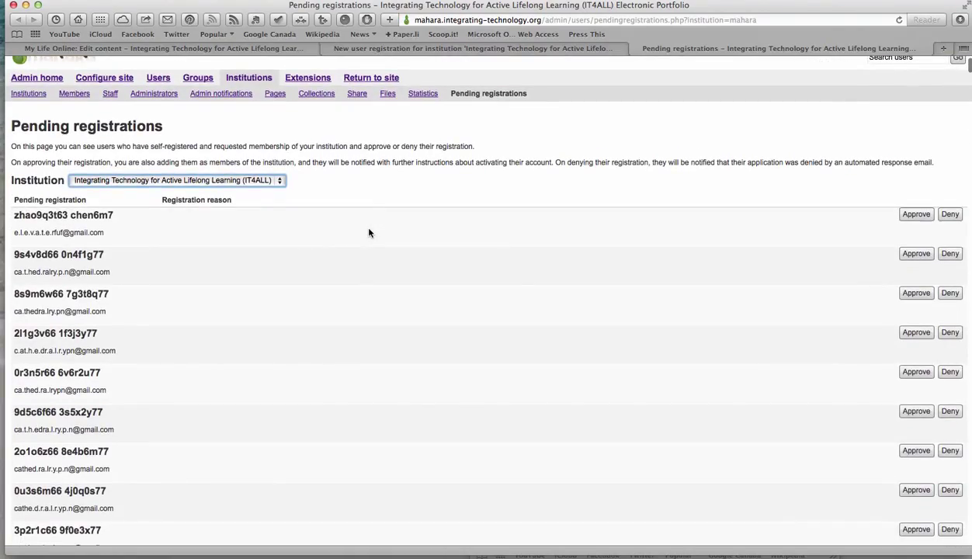
{"action": "scroll", "coordinate": [368, 233], "scroll_direction": "down", "scroll_amount": 9}
{"action": "scroll", "coordinate": [369, 233], "scroll_direction": "down", "scroll_amount": 20}
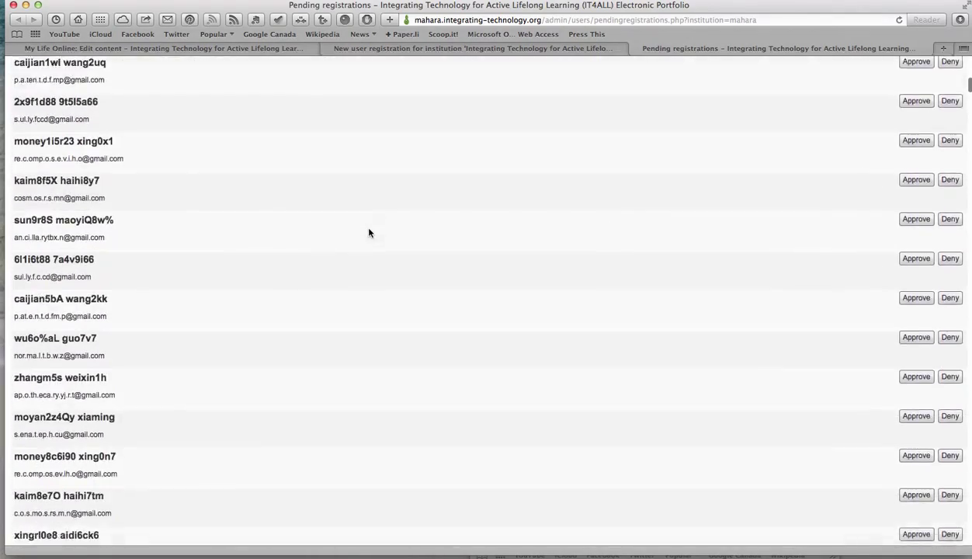
{"action": "scroll", "coordinate": [368, 233], "scroll_direction": "down", "scroll_amount": 20}
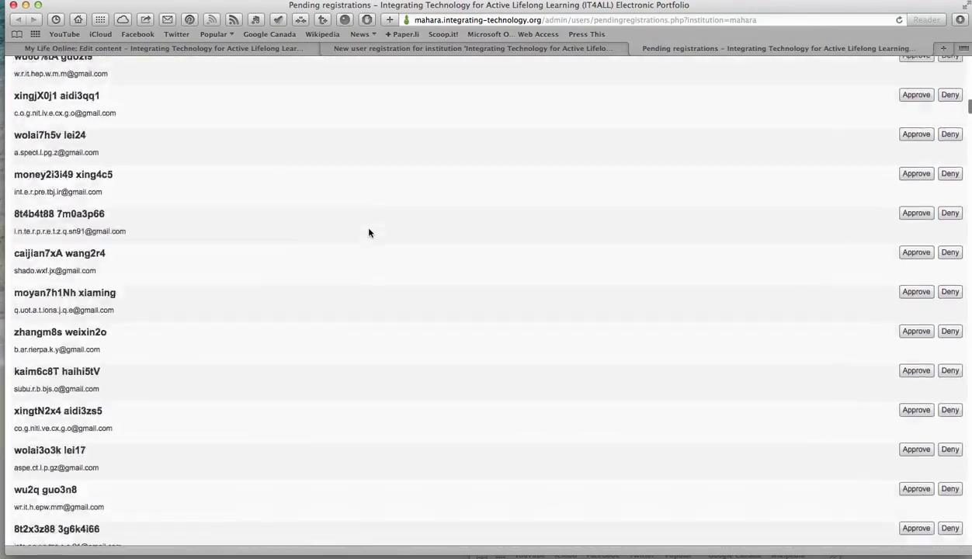
{"action": "scroll", "coordinate": [369, 233], "scroll_direction": "down", "scroll_amount": 20}
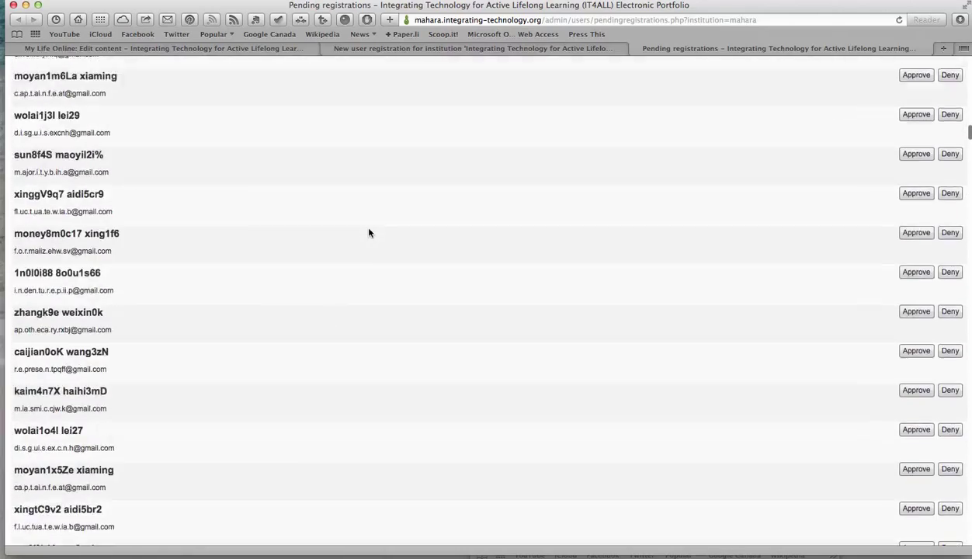
{"action": "scroll", "coordinate": [369, 232], "scroll_direction": "down", "scroll_amount": 20}
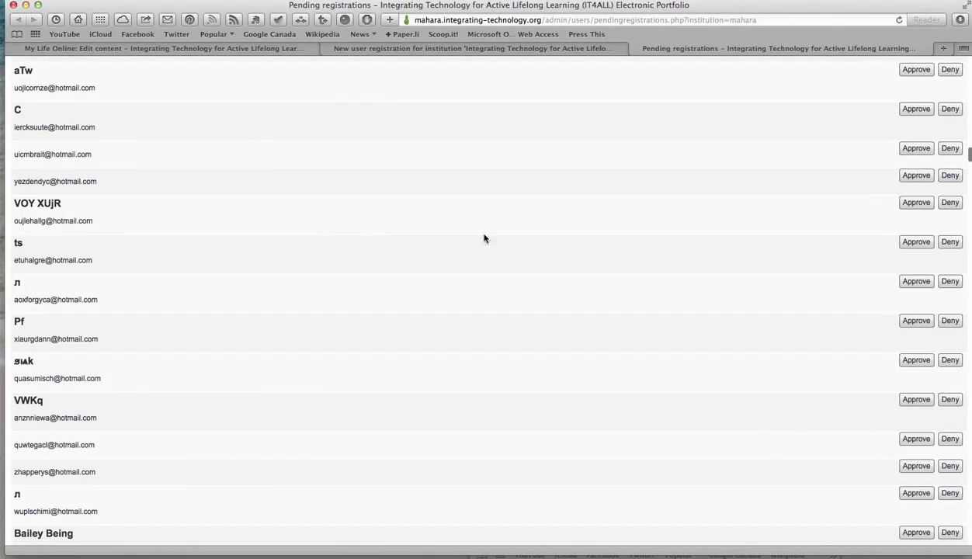
{"action": "scroll", "coordinate": [555, 379], "scroll_direction": "down", "scroll_amount": 10}
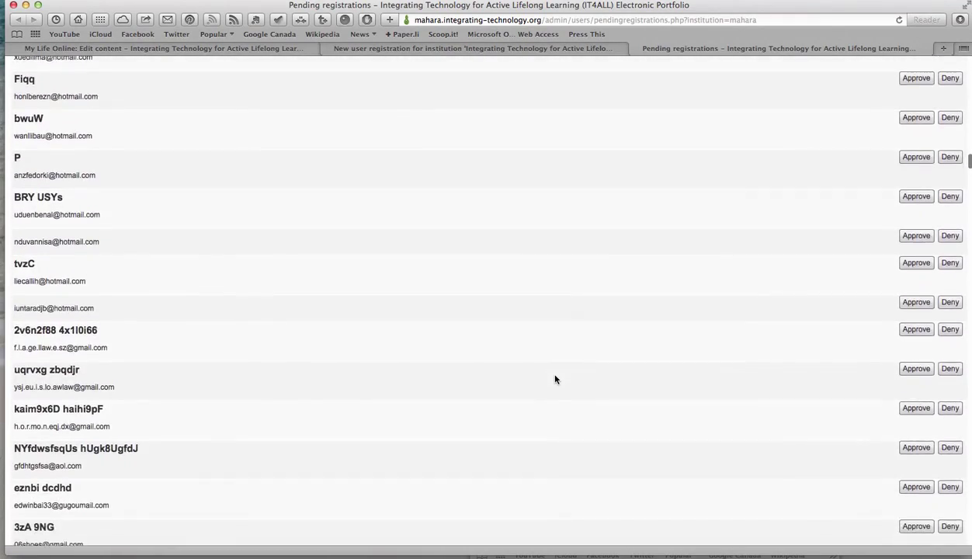
{"action": "scroll", "coordinate": [555, 379], "scroll_direction": "down", "scroll_amount": 20}
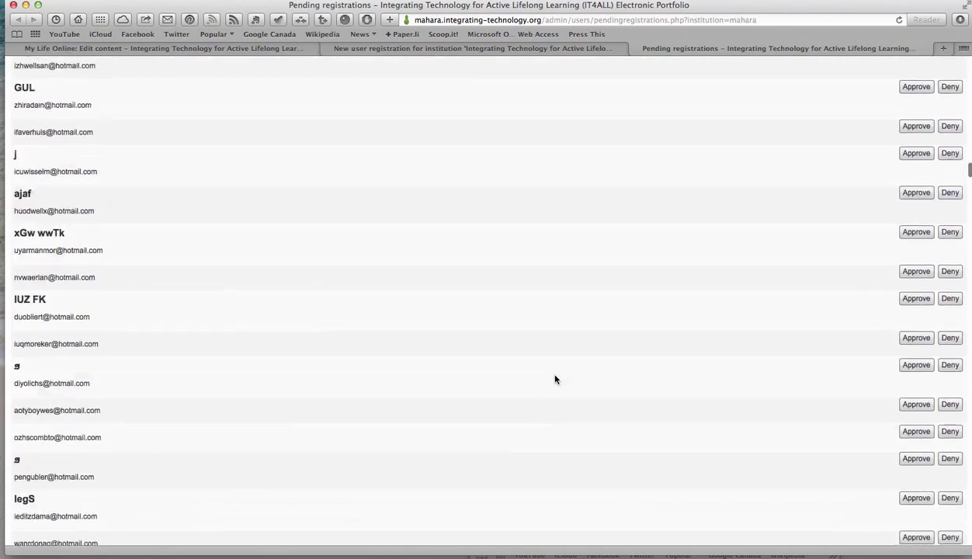
{"action": "scroll", "coordinate": [555, 379], "scroll_direction": "down", "scroll_amount": 20}
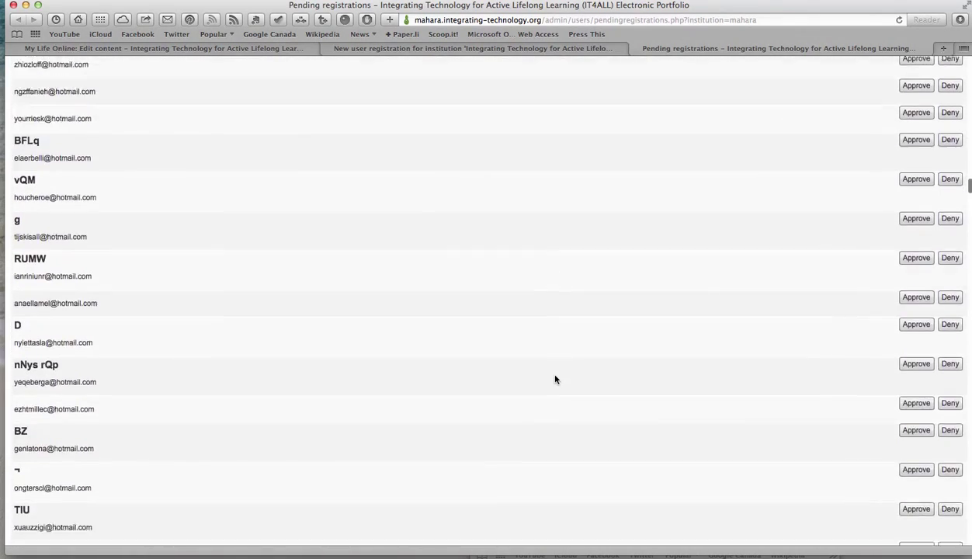
{"action": "scroll", "coordinate": [555, 378], "scroll_direction": "down", "scroll_amount": 20}
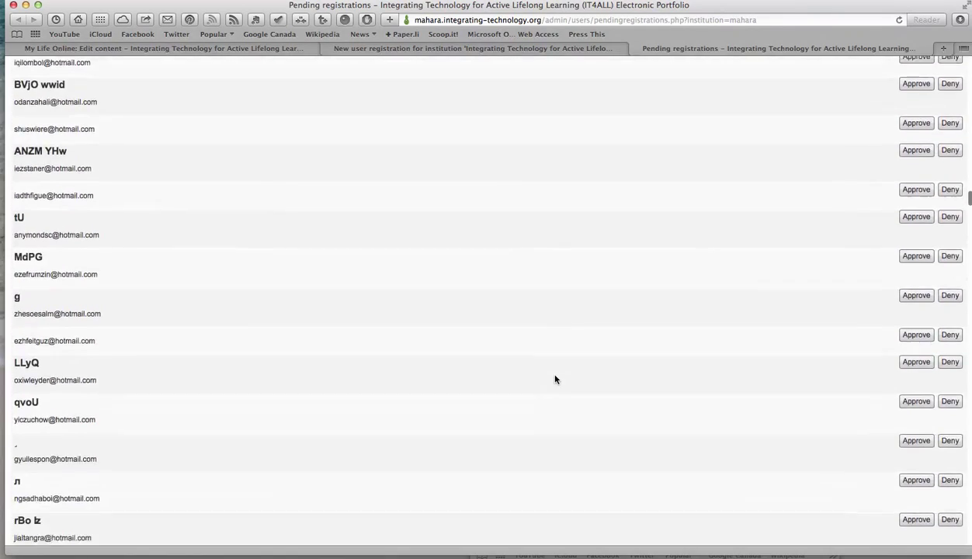
{"action": "scroll", "coordinate": [555, 379], "scroll_direction": "down", "scroll_amount": 15}
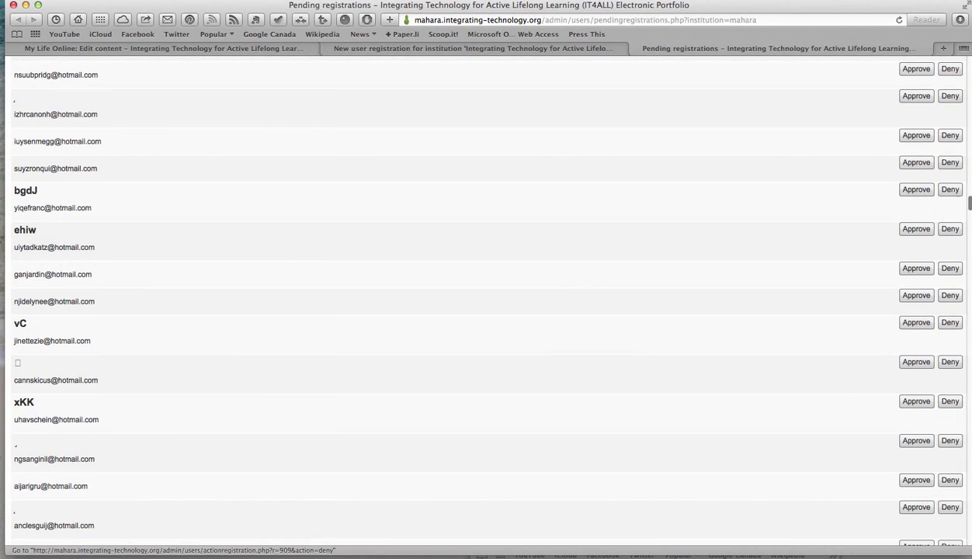
{"action": "scroll", "coordinate": [967, 213], "scroll_direction": "down", "scroll_amount": 15}
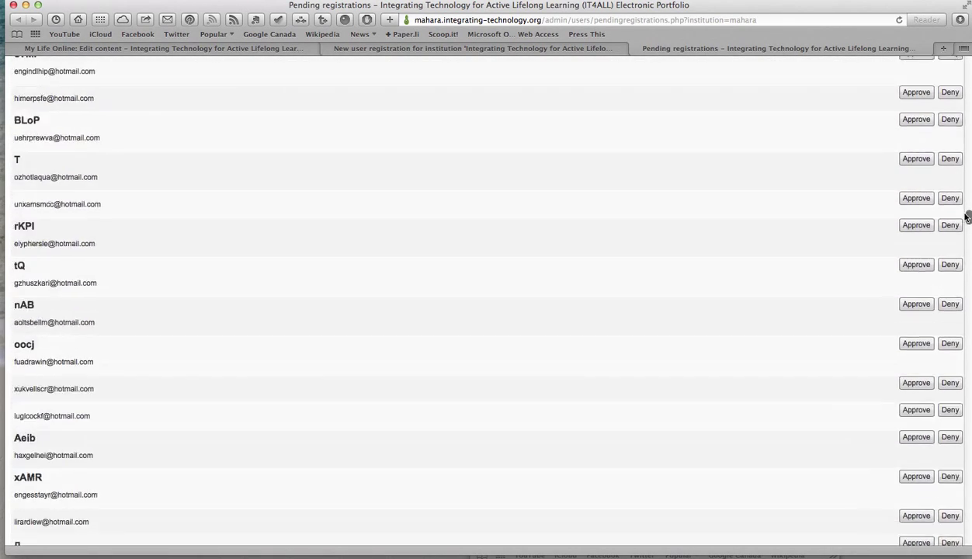
{"action": "left_click_drag", "start_coordinate": [966, 217], "coordinate": [898, 520]}
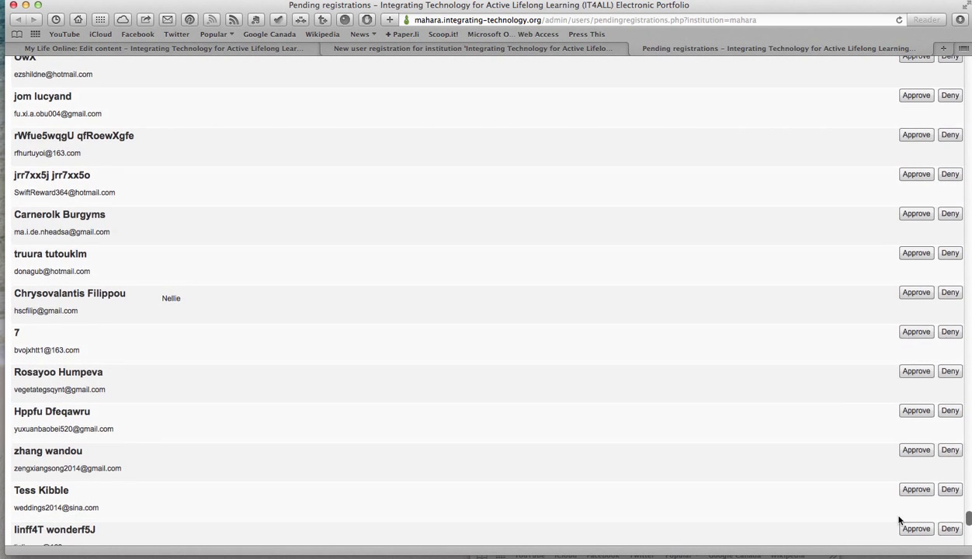
{"action": "scroll", "coordinate": [898, 520], "scroll_direction": "down", "scroll_amount": 1}
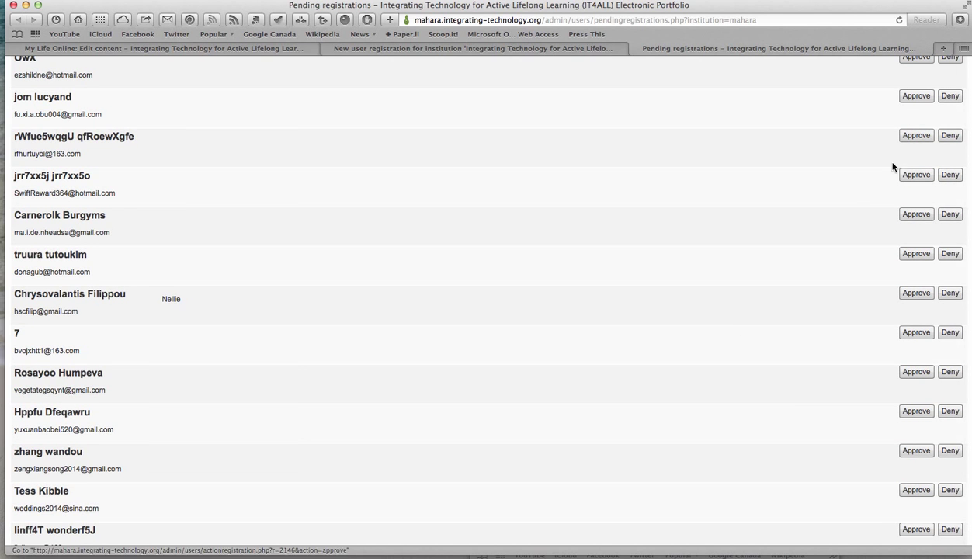
Start approving one pending request, then move further down the registrations list.
{"action": "left_click", "coordinate": [917, 293]}
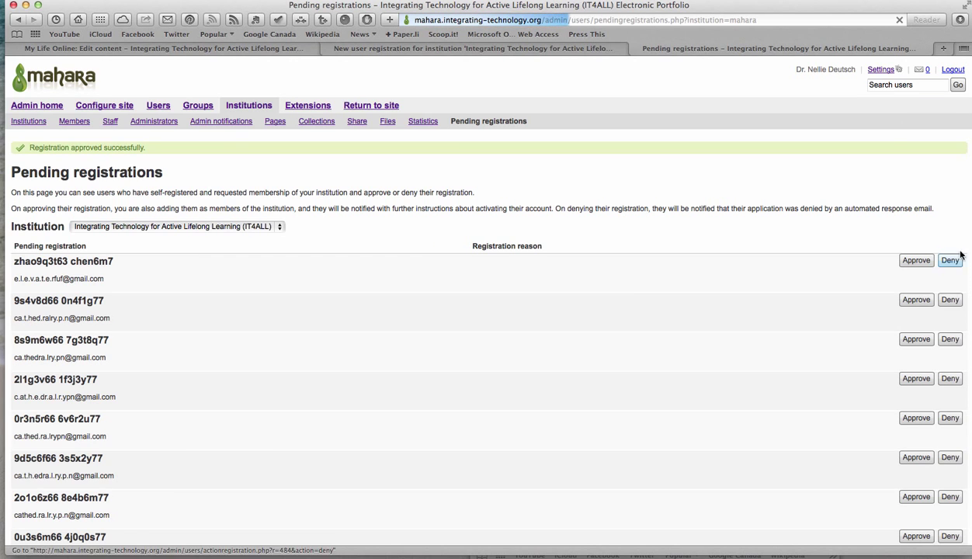
{"action": "scroll", "coordinate": [632, 275], "scroll_direction": "down", "scroll_amount": 20}
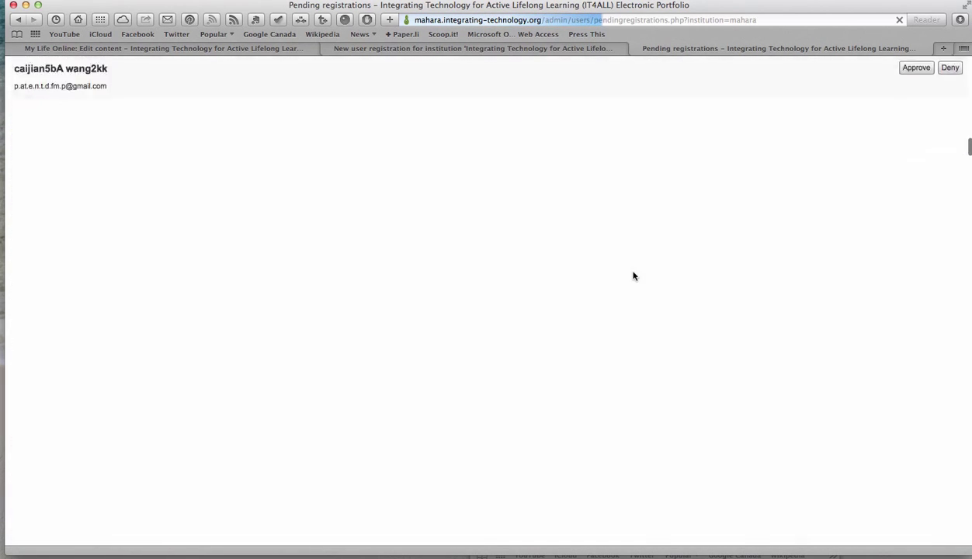
{"action": "scroll", "coordinate": [633, 275], "scroll_direction": "down", "scroll_amount": 5}
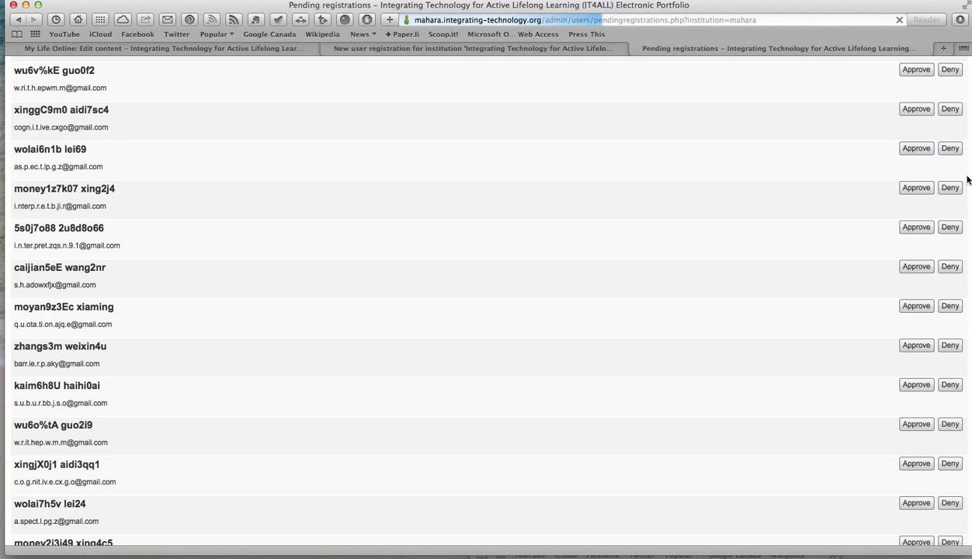
{"action": "scroll", "coordinate": [965, 196], "scroll_direction": "down", "scroll_amount": 2}
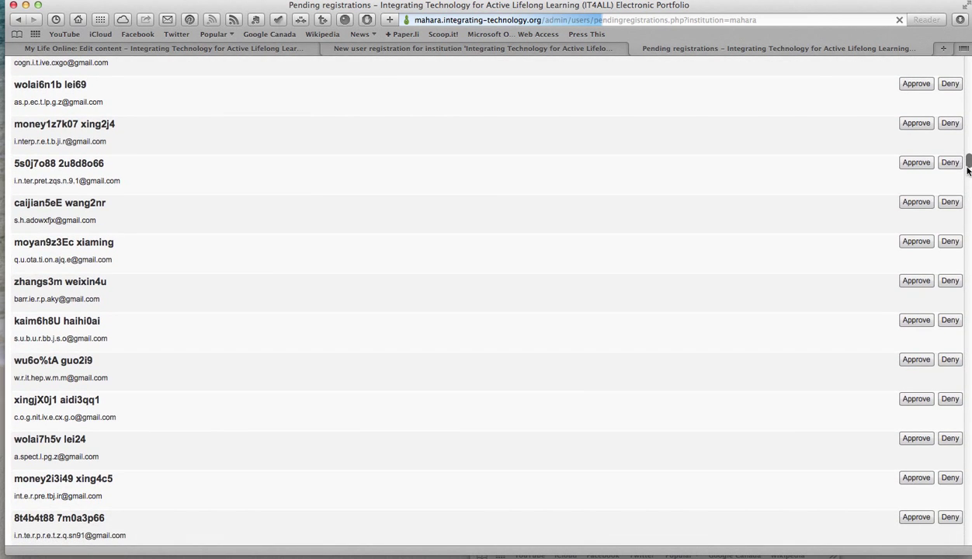
{"action": "scroll", "coordinate": [965, 169], "scroll_direction": "down", "scroll_amount": 5}
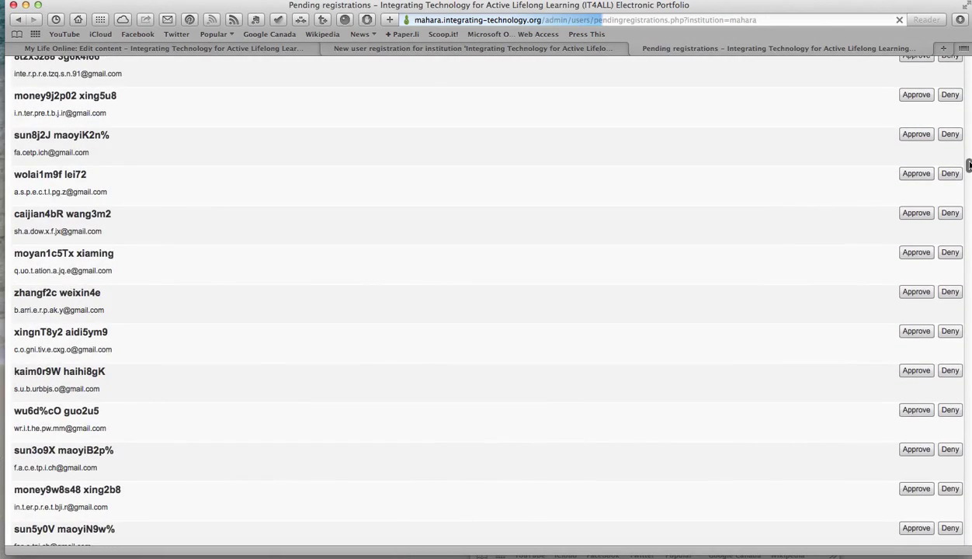
{"action": "left_click_drag", "start_coordinate": [968, 165], "coordinate": [961, 248]}
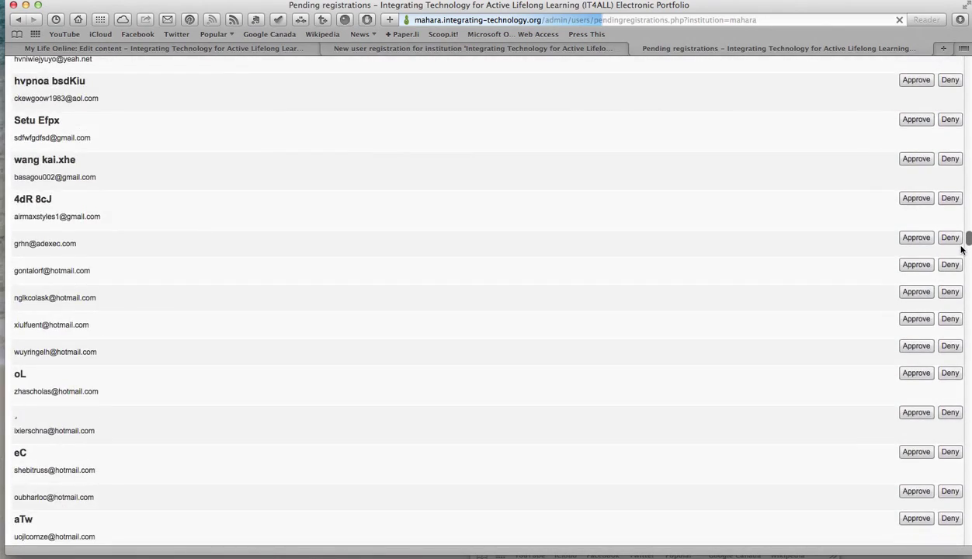
{"action": "scroll", "coordinate": [961, 256], "scroll_direction": "down", "scroll_amount": 20}
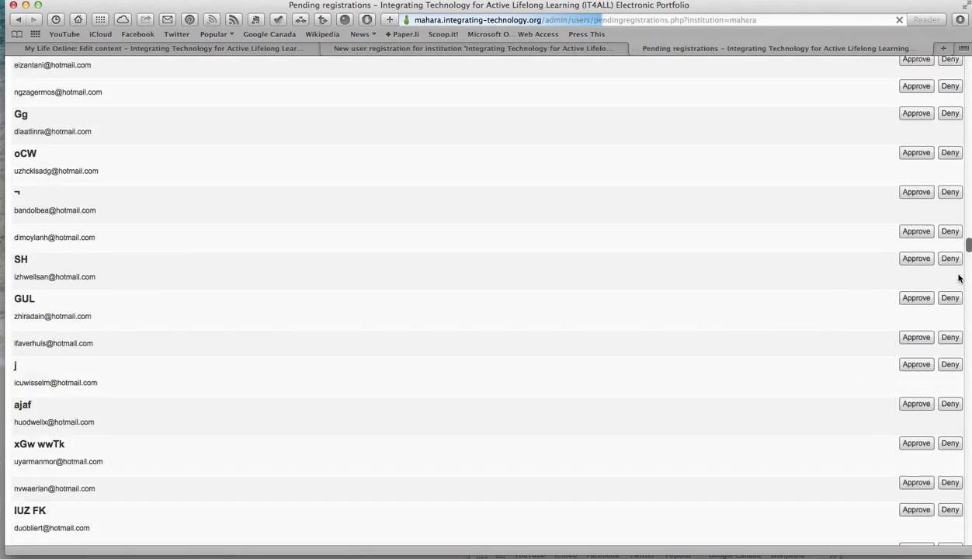
{"action": "scroll", "coordinate": [960, 289], "scroll_direction": "down", "scroll_amount": 15}
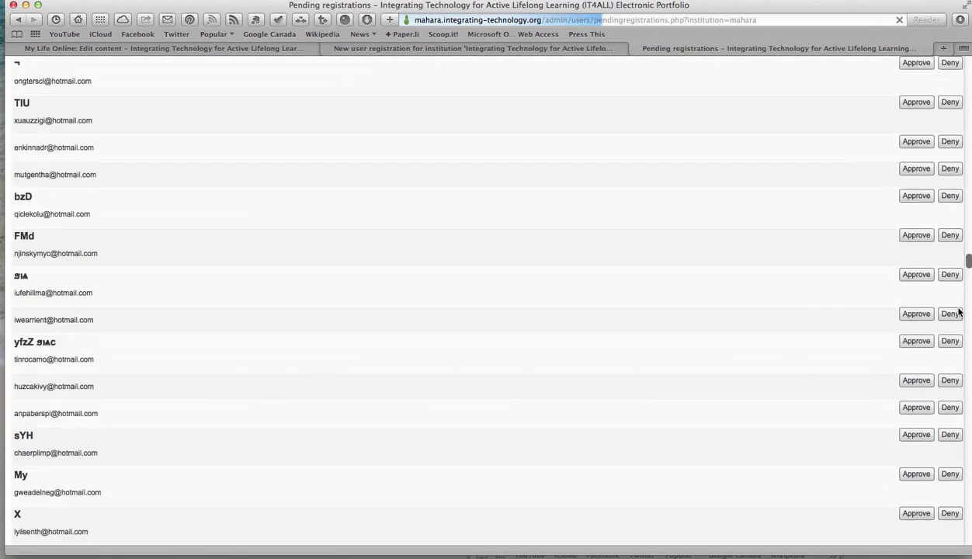
{"action": "scroll", "coordinate": [959, 311], "scroll_direction": "down", "scroll_amount": 15}
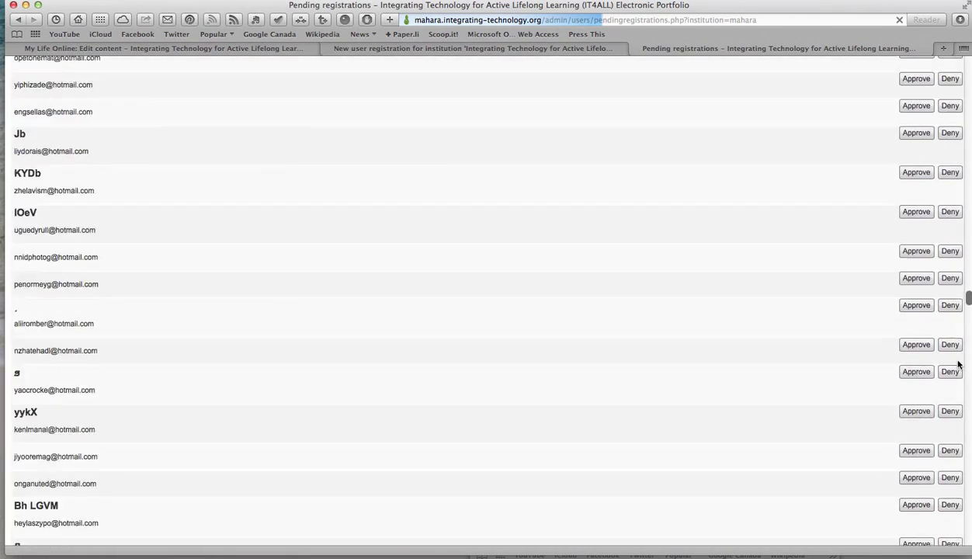
{"action": "scroll", "coordinate": [959, 363], "scroll_direction": "up", "scroll_amount": 5}
{"action": "scroll", "coordinate": [959, 369], "scroll_direction": "down", "scroll_amount": 3}
{"action": "scroll", "coordinate": [959, 373], "scroll_direction": "up", "scroll_amount": 4}
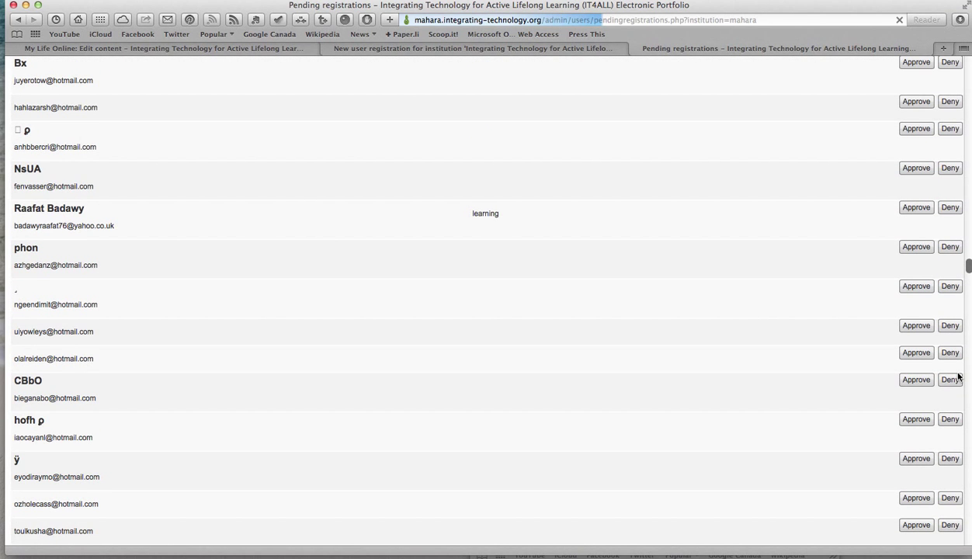
Scroll down until the applicant whose reason is a class project is visible.
{"action": "scroll", "coordinate": [959, 380], "scroll_direction": "down", "scroll_amount": 10}
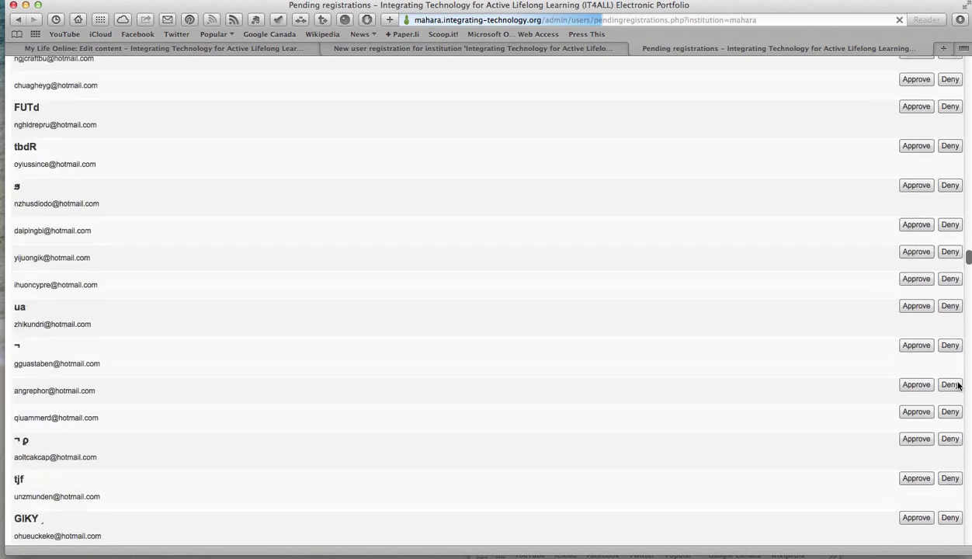
{"action": "scroll", "coordinate": [959, 420], "scroll_direction": "down", "scroll_amount": 10}
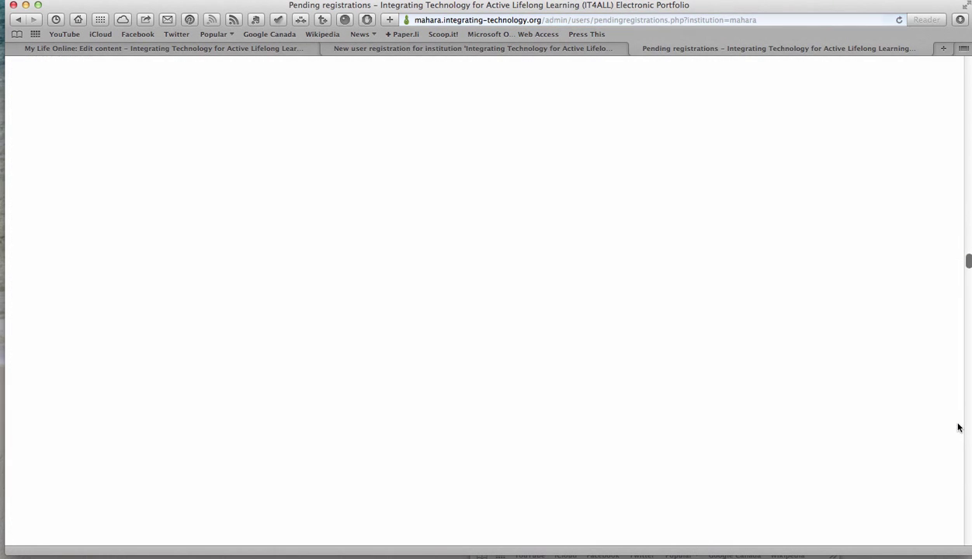
{"action": "scroll", "coordinate": [957, 442], "scroll_direction": "down", "scroll_amount": 12}
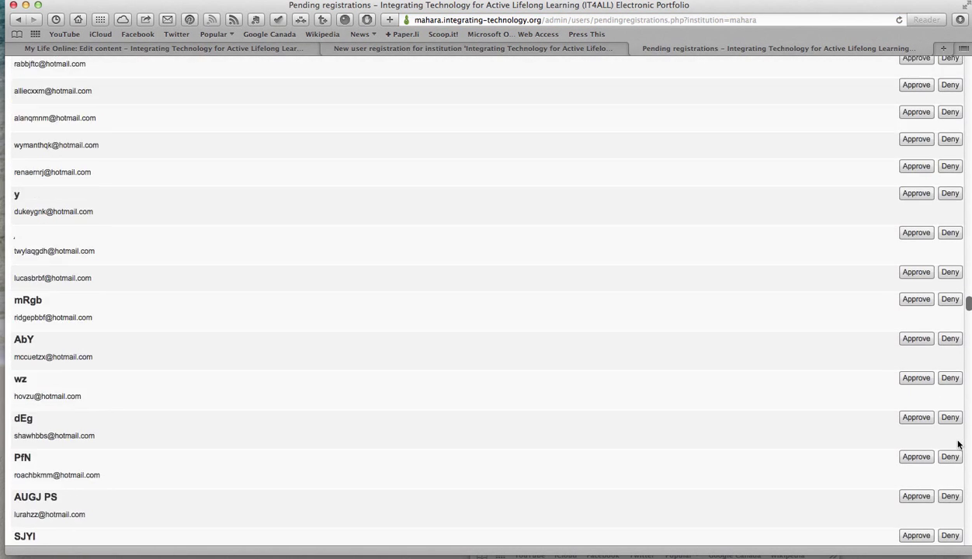
{"action": "scroll", "coordinate": [959, 462], "scroll_direction": "down", "scroll_amount": 15}
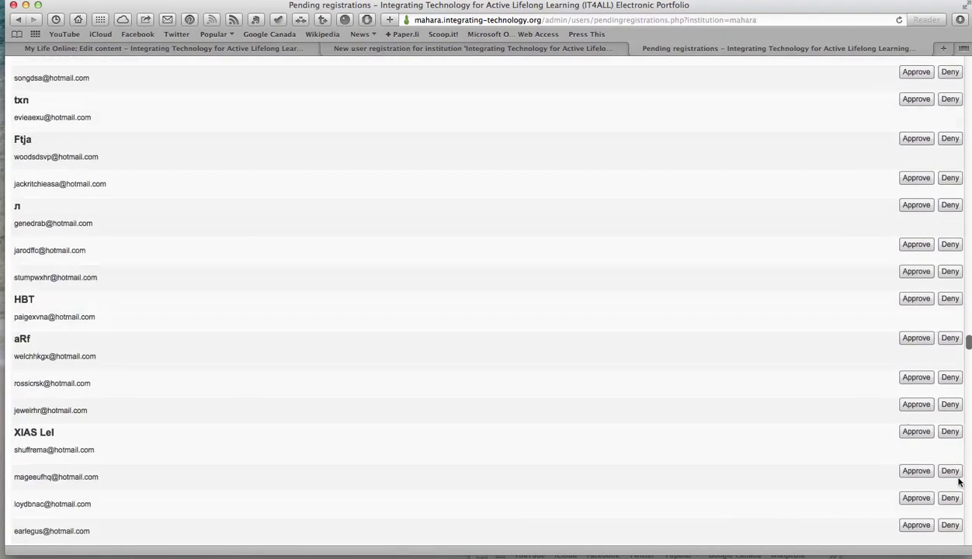
{"action": "scroll", "coordinate": [485, 303], "scroll_direction": "down", "scroll_amount": 5}
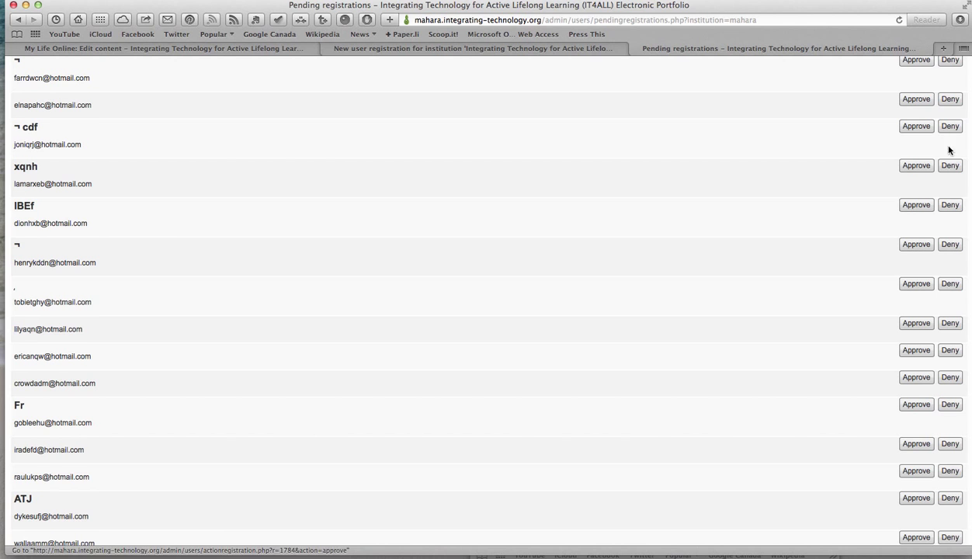
{"action": "scroll", "coordinate": [917, 343], "scroll_direction": "down", "scroll_amount": 5}
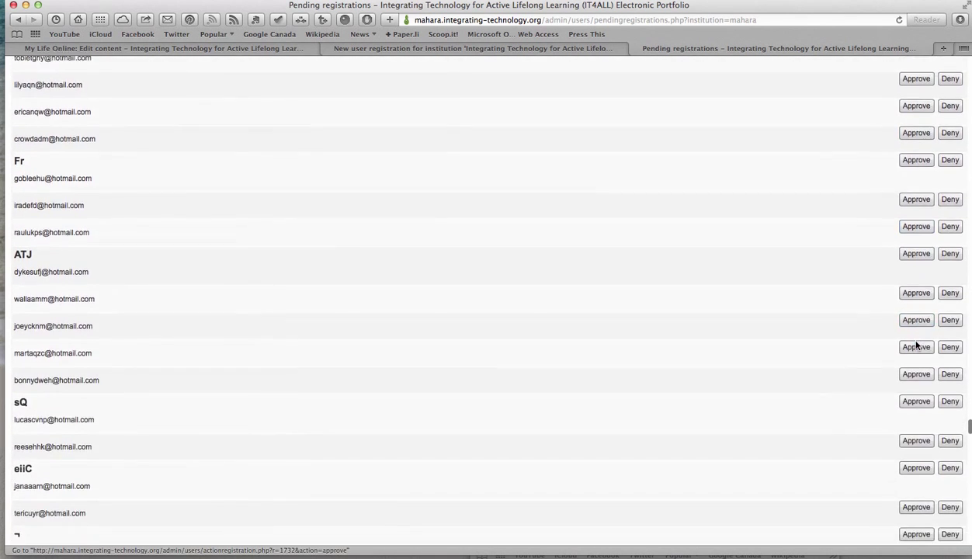
{"action": "scroll", "coordinate": [917, 346], "scroll_direction": "down", "scroll_amount": 10}
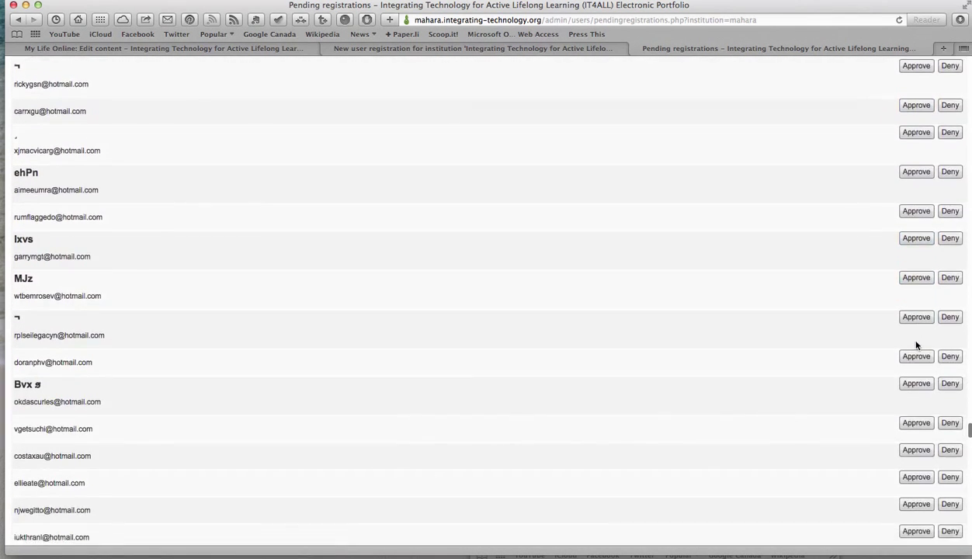
{"action": "scroll", "coordinate": [915, 346], "scroll_direction": "down", "scroll_amount": 17}
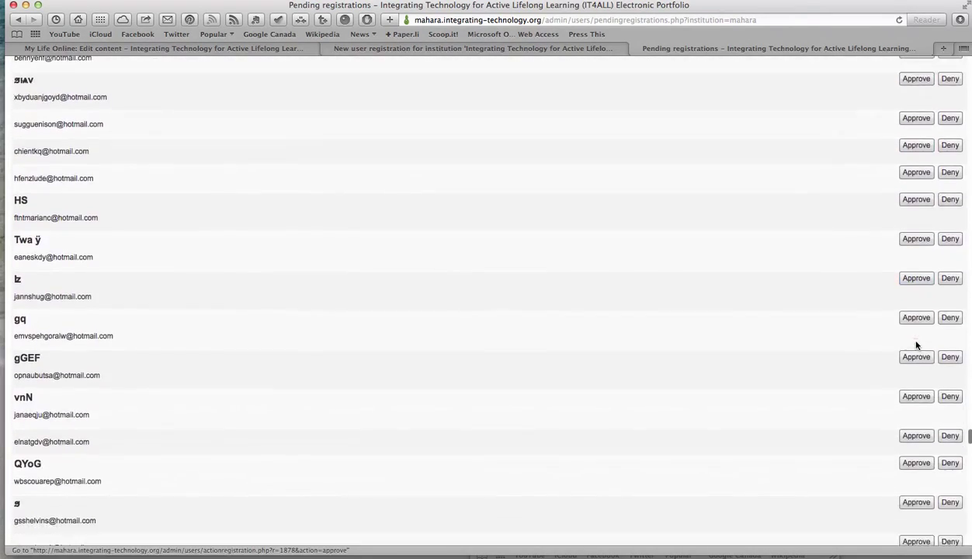
{"action": "scroll", "coordinate": [915, 345], "scroll_direction": "down", "scroll_amount": 14}
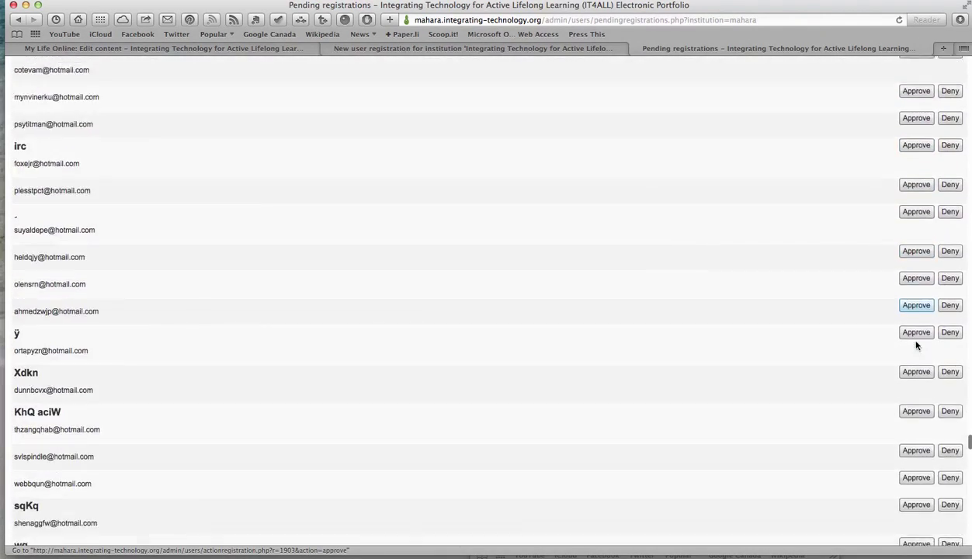
{"action": "scroll", "coordinate": [916, 345], "scroll_direction": "down", "scroll_amount": 18}
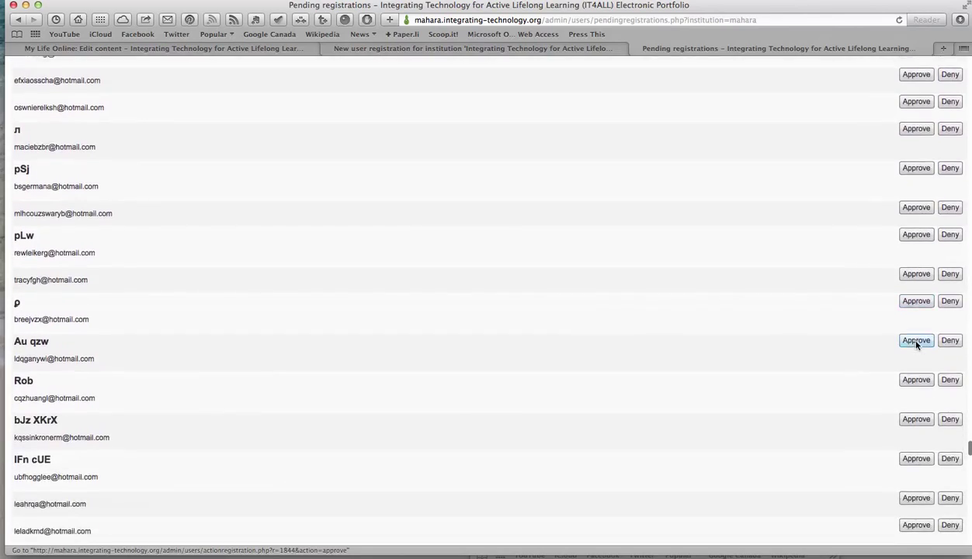
{"action": "scroll", "coordinate": [915, 345], "scroll_direction": "down", "scroll_amount": 15}
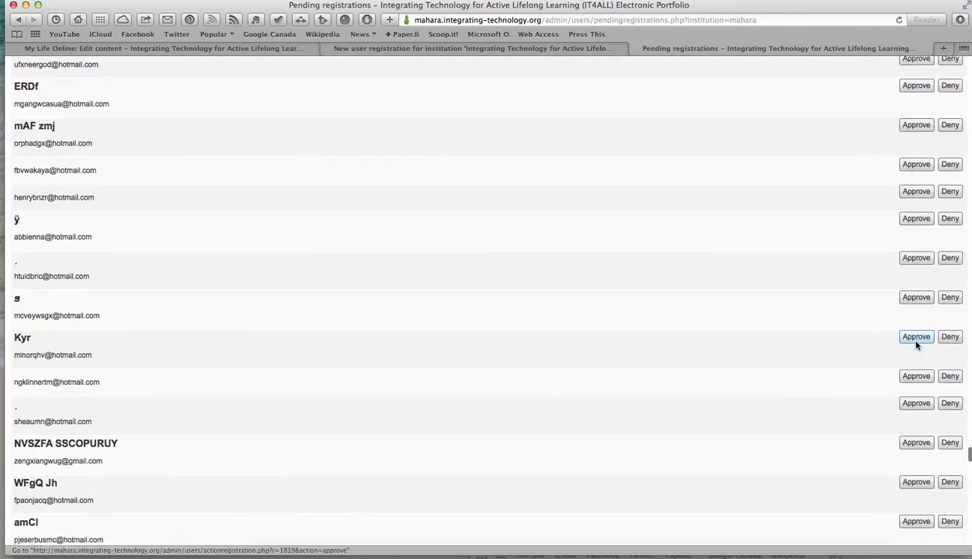
{"action": "scroll", "coordinate": [915, 345], "scroll_direction": "down", "scroll_amount": 20}
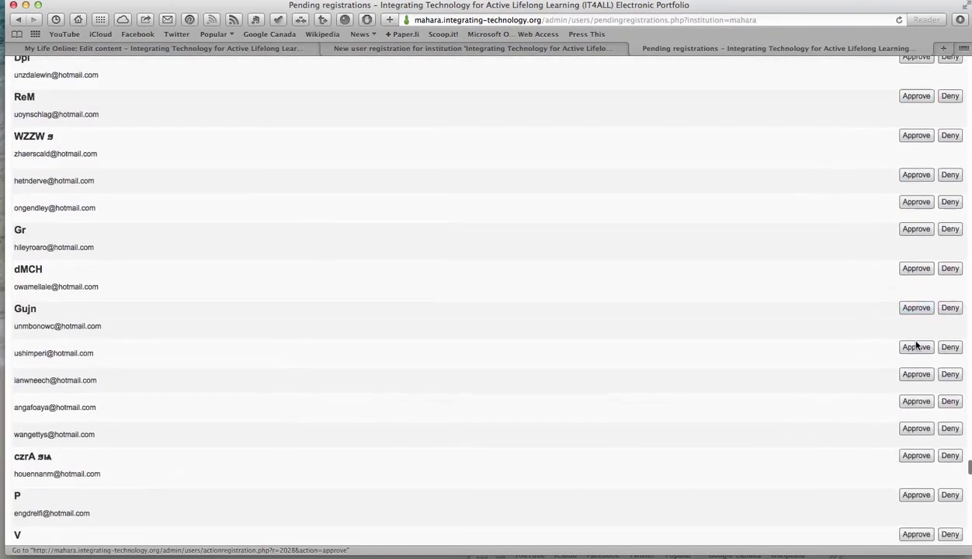
{"action": "scroll", "coordinate": [915, 345], "scroll_direction": "down", "scroll_amount": 20}
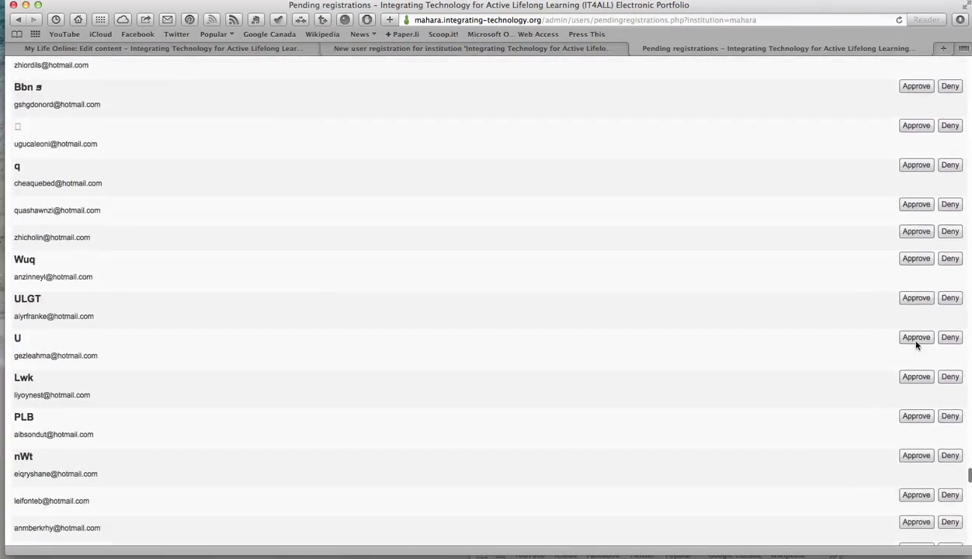
{"action": "scroll", "coordinate": [916, 346], "scroll_direction": "down", "scroll_amount": 20}
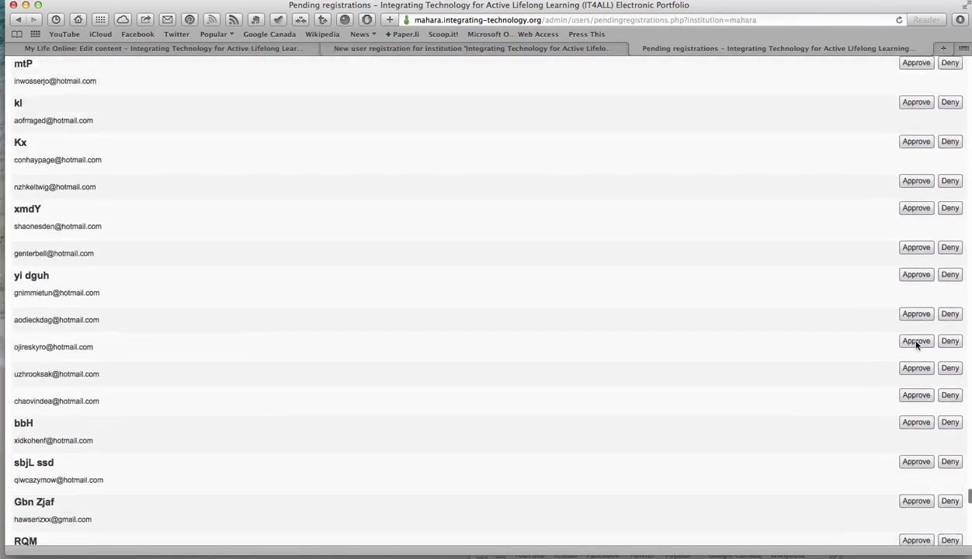
{"action": "scroll", "coordinate": [916, 346], "scroll_direction": "down", "scroll_amount": 20}
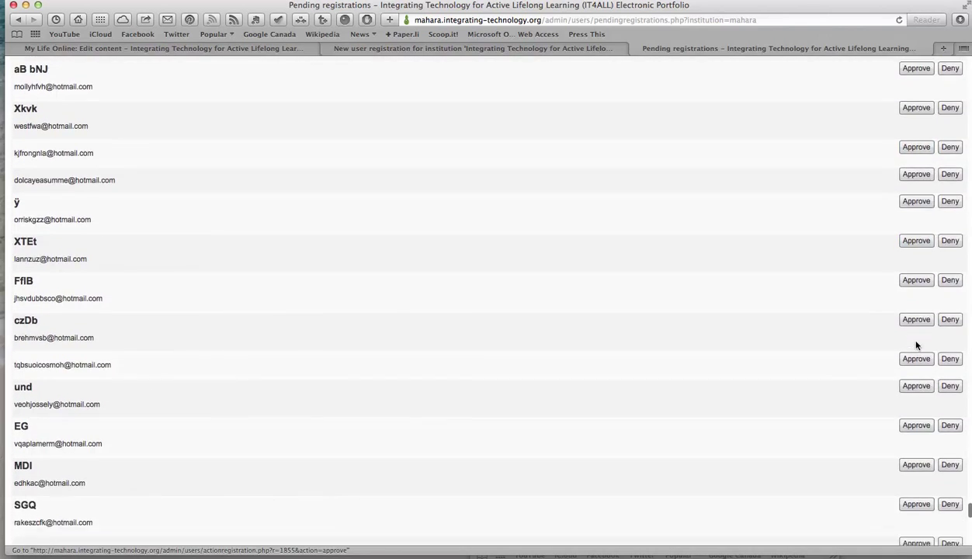
{"action": "scroll", "coordinate": [916, 345], "scroll_direction": "down", "scroll_amount": 1}
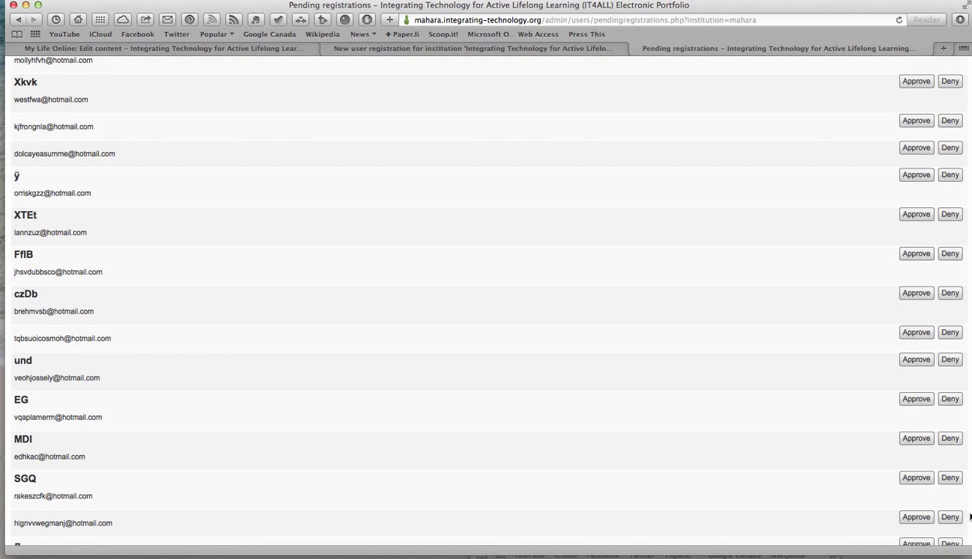
{"action": "scroll", "coordinate": [546, 446], "scroll_direction": "down", "scroll_amount": 20}
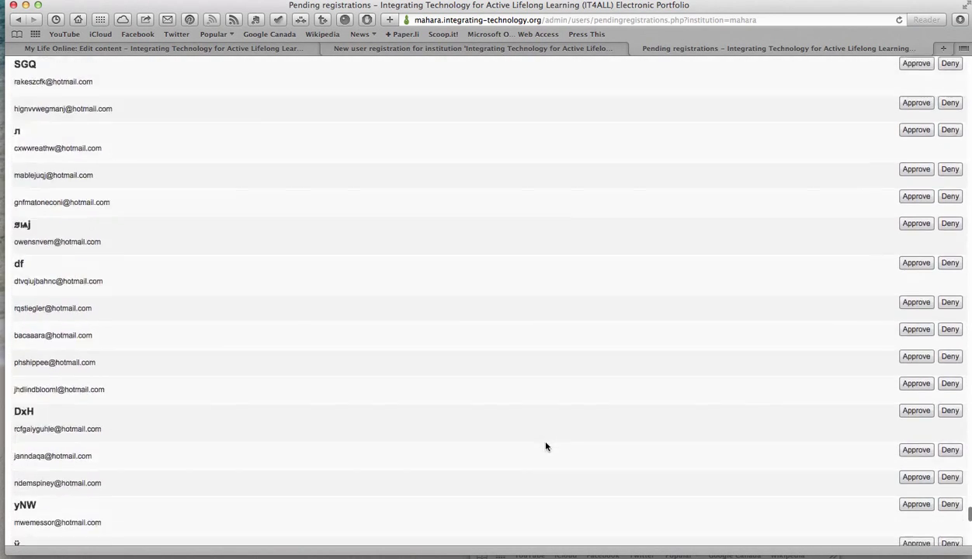
{"action": "scroll", "coordinate": [546, 446], "scroll_direction": "down", "scroll_amount": 17}
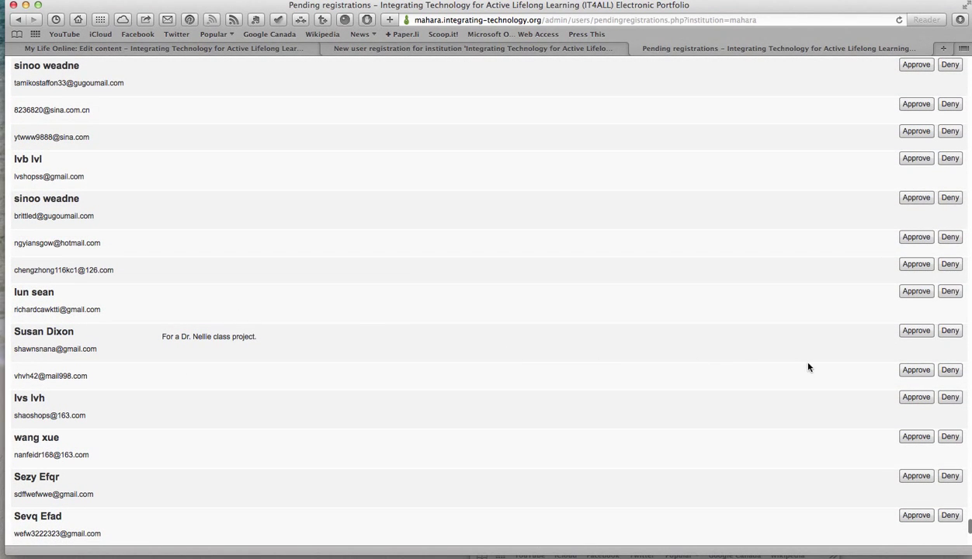
Approve the class-project applicant's registration and confirm it.
{"action": "left_click", "coordinate": [915, 331]}
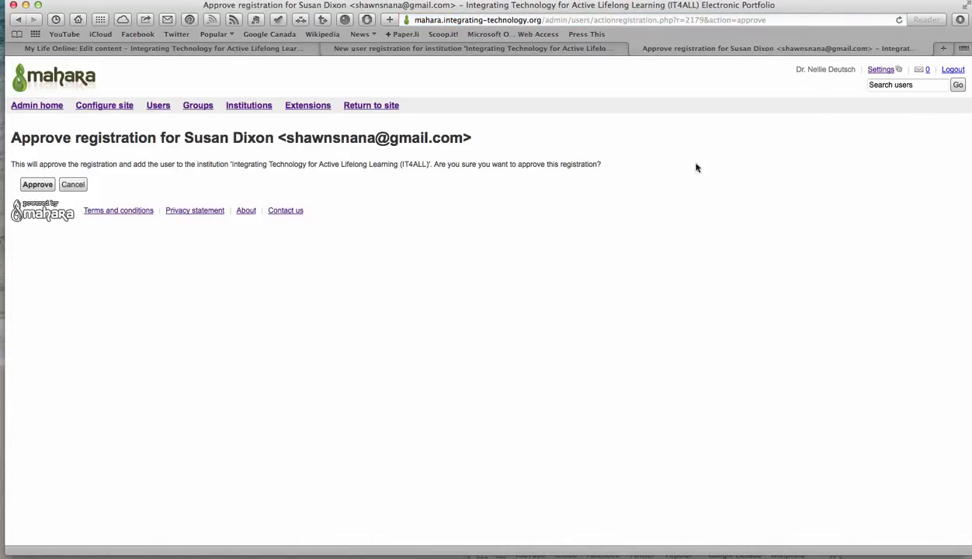
{"action": "left_click", "coordinate": [38, 184]}
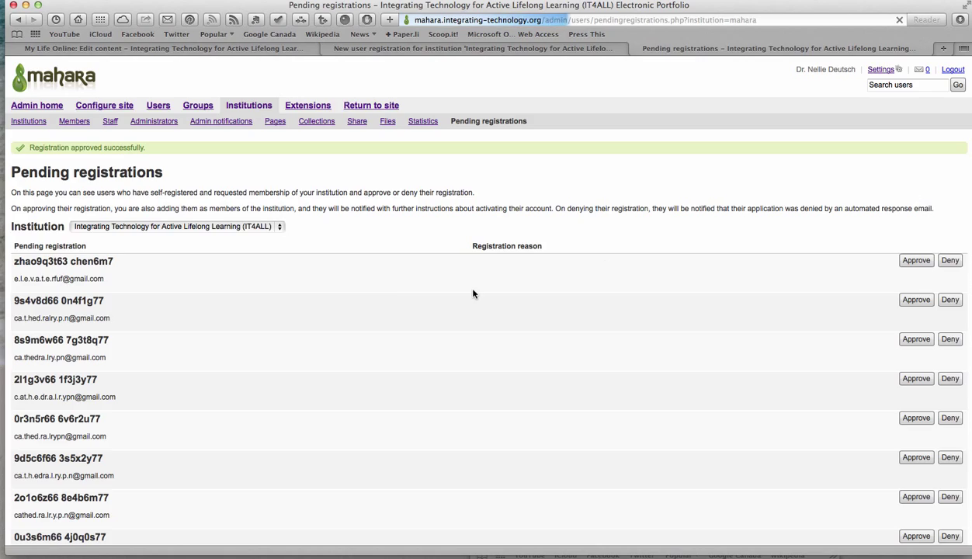
Locate the applicant following the e-portfolio writing course and approve their registration.
{"action": "scroll", "coordinate": [472, 293], "scroll_direction": "down", "scroll_amount": 15}
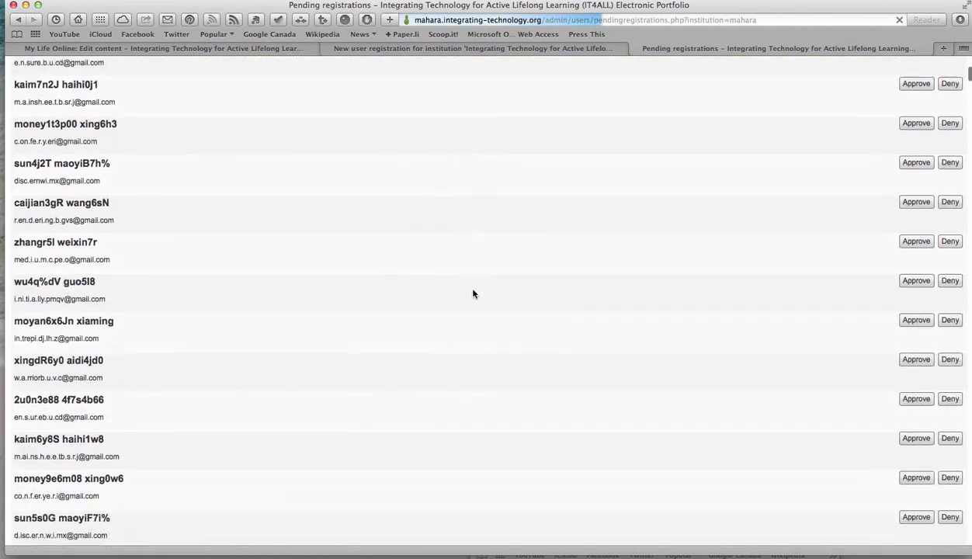
{"action": "scroll", "coordinate": [472, 293], "scroll_direction": "down", "scroll_amount": 15}
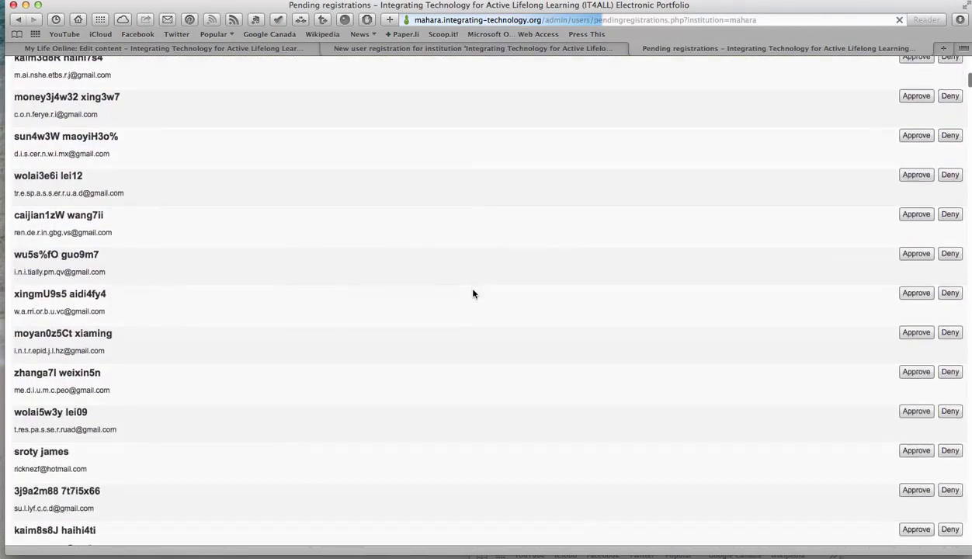
{"action": "scroll", "coordinate": [473, 293], "scroll_direction": "up", "scroll_amount": 20}
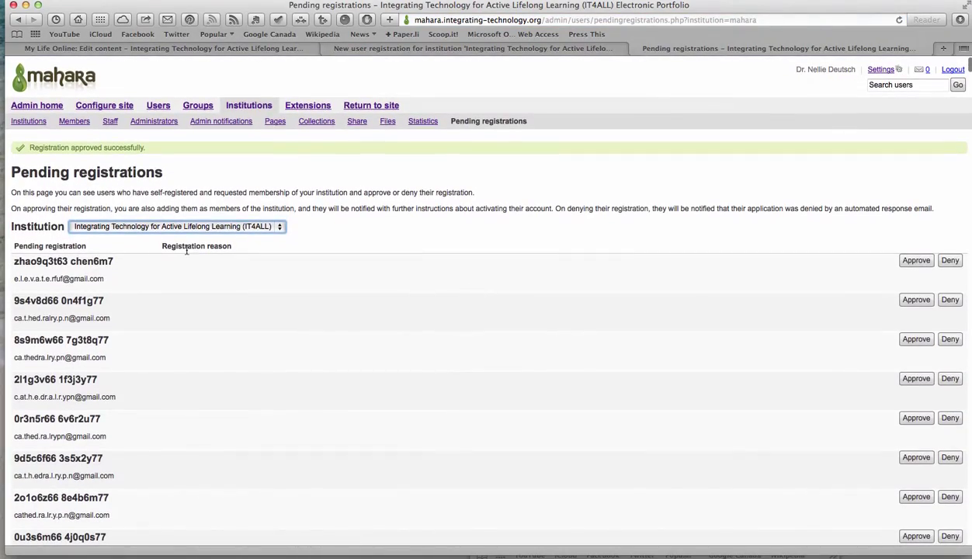
{"action": "scroll", "coordinate": [197, 250], "scroll_direction": "down", "scroll_amount": 15}
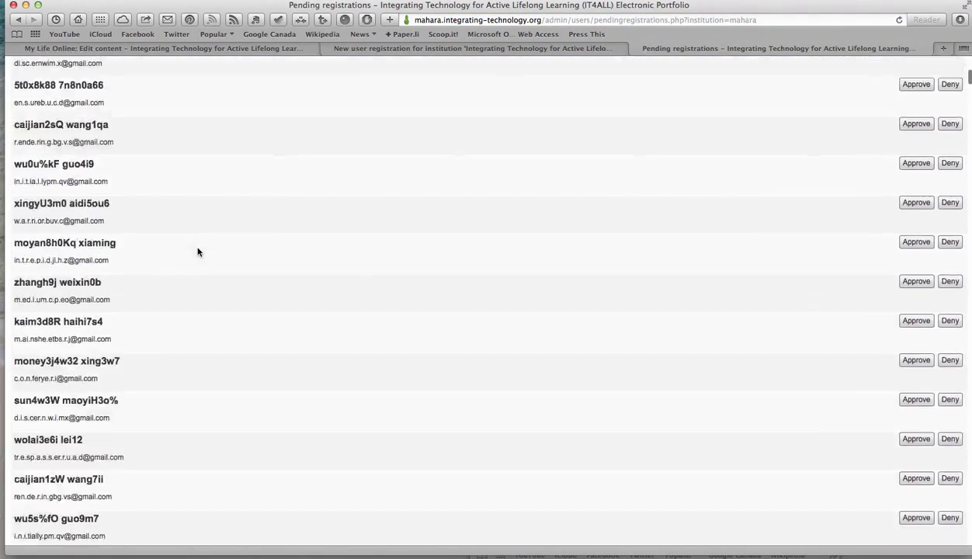
{"action": "scroll", "coordinate": [198, 250], "scroll_direction": "down", "scroll_amount": 15}
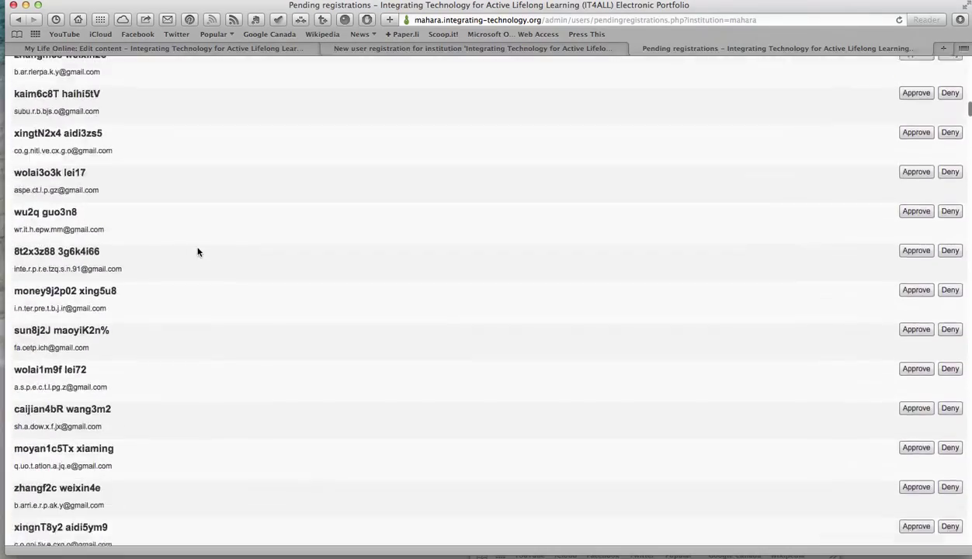
{"action": "scroll", "coordinate": [198, 252], "scroll_direction": "down", "scroll_amount": 15}
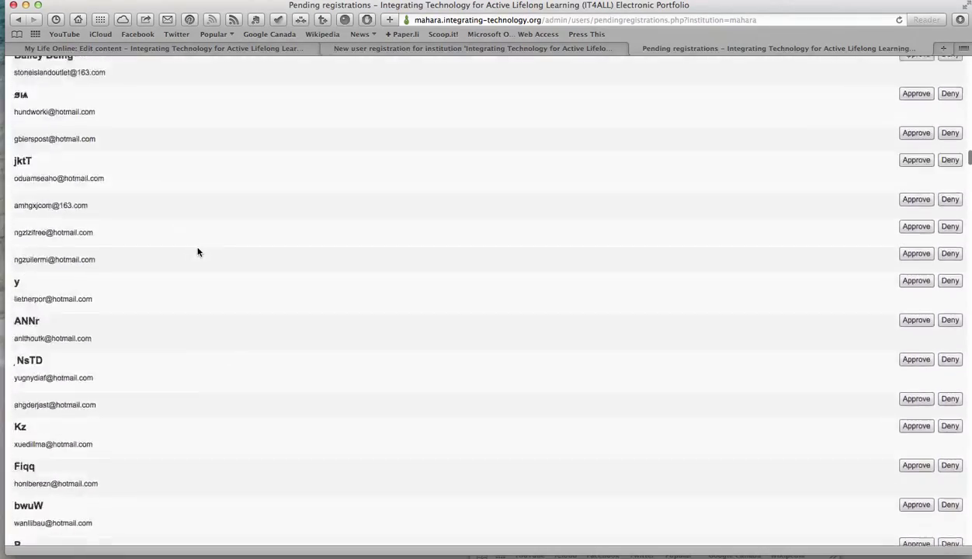
{"action": "scroll", "coordinate": [197, 251], "scroll_direction": "down", "scroll_amount": 12}
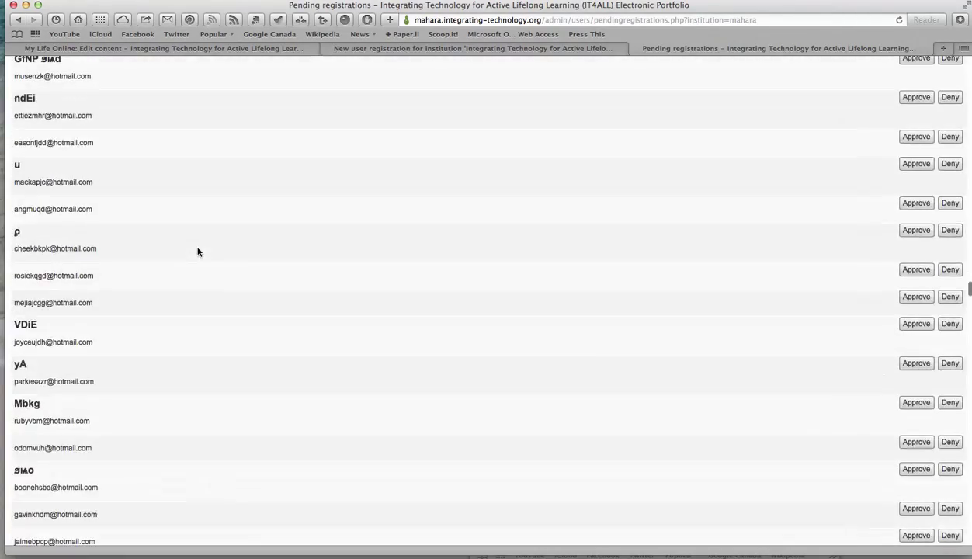
{"action": "left_click_drag", "start_coordinate": [968, 295], "coordinate": [962, 548]}
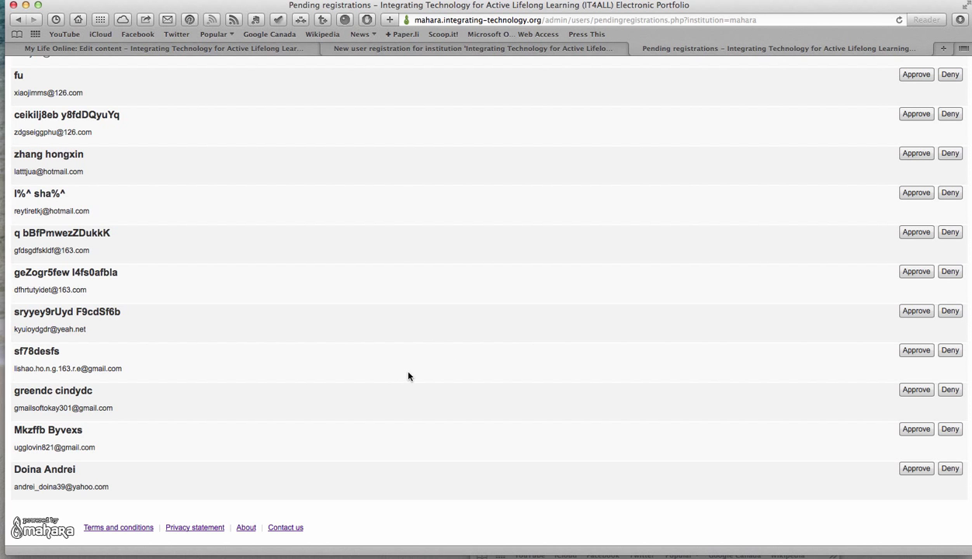
{"action": "scroll", "coordinate": [408, 376], "scroll_direction": "up", "scroll_amount": 15}
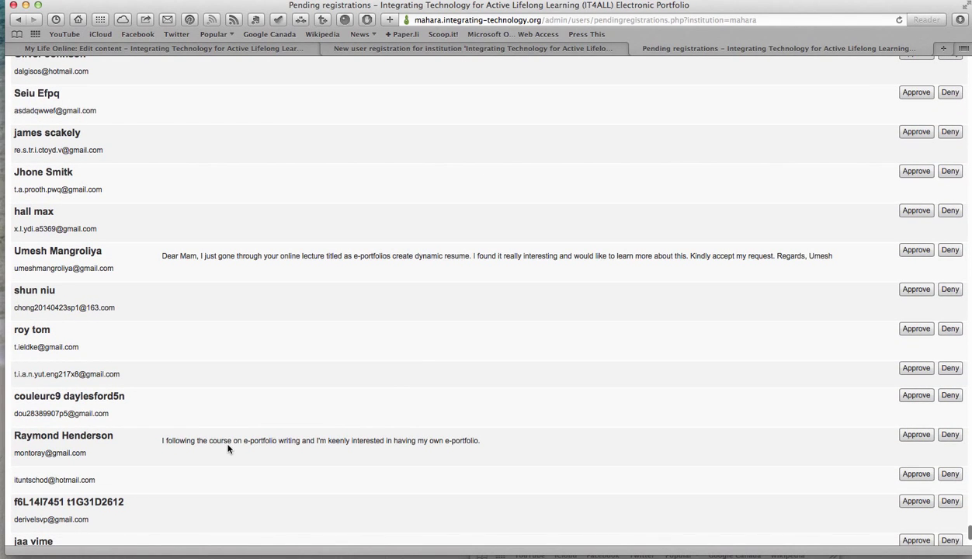
{"action": "left_click", "coordinate": [916, 435]}
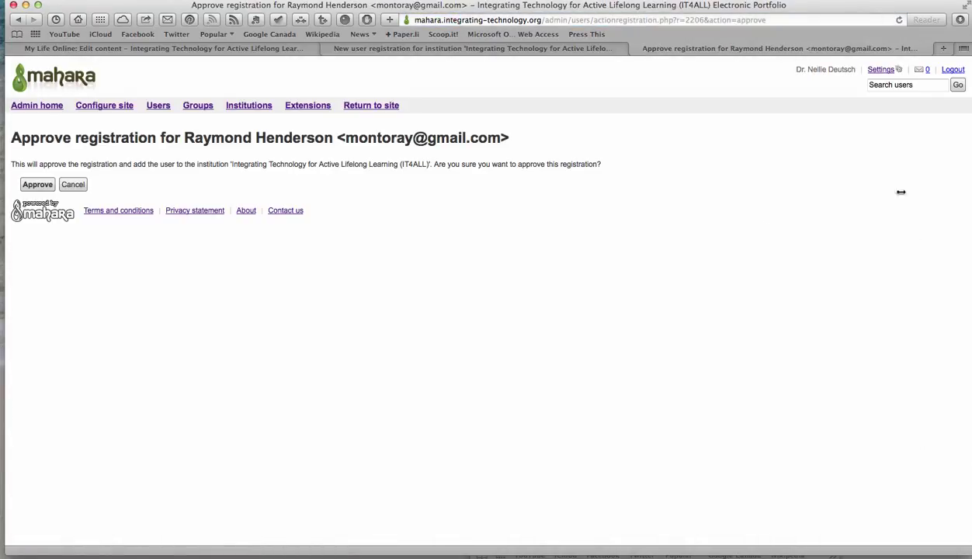
{"action": "left_click", "coordinate": [39, 186]}
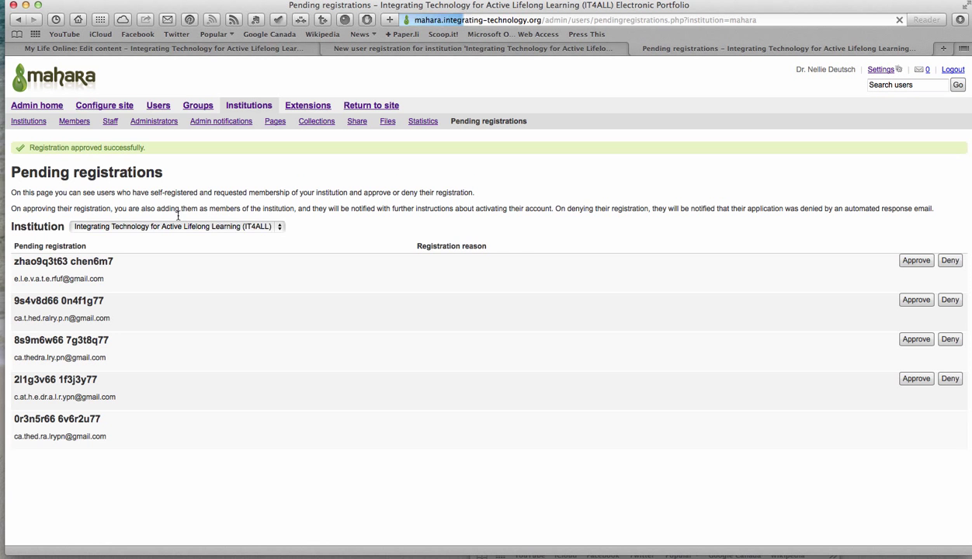
Scroll down to the request citing the 'e-portfolios create dynamic resume' online lecture.
{"action": "scroll", "coordinate": [545, 329], "scroll_direction": "down", "scroll_amount": 15}
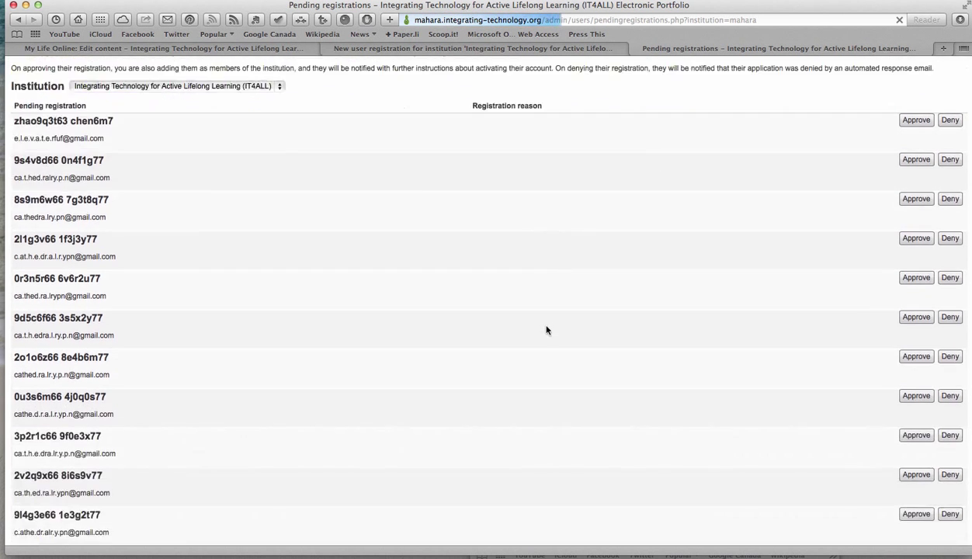
{"action": "scroll", "coordinate": [546, 329], "scroll_direction": "down", "scroll_amount": 10}
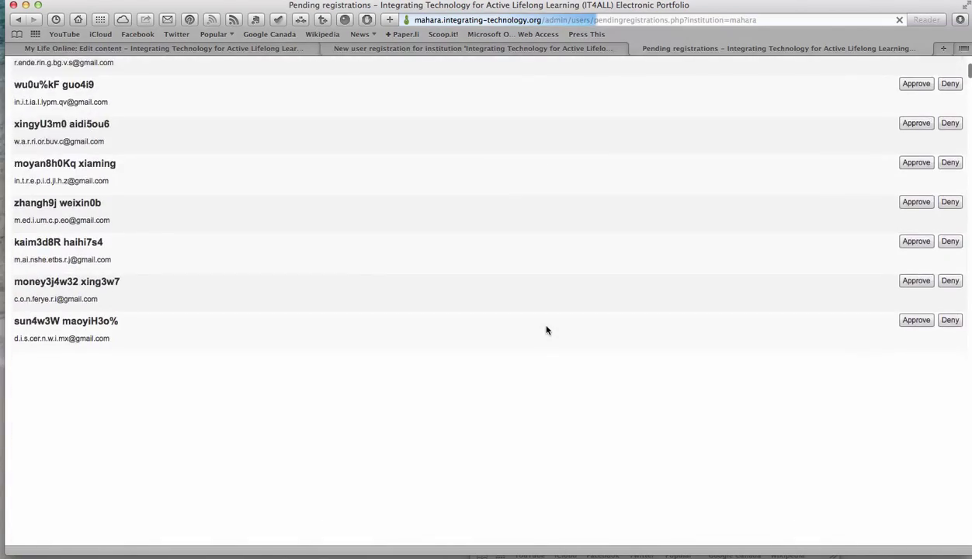
{"action": "scroll", "coordinate": [546, 329], "scroll_direction": "down", "scroll_amount": 1}
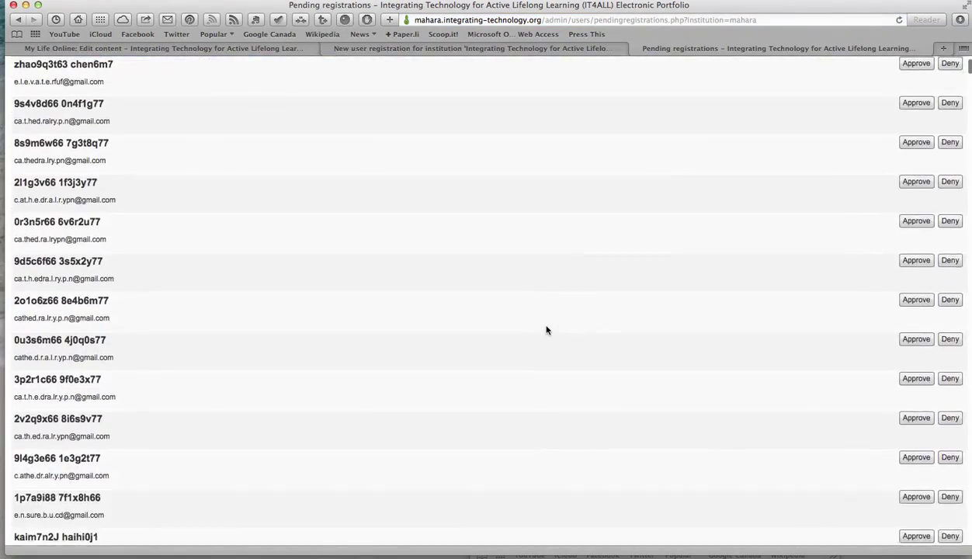
{"action": "scroll", "coordinate": [545, 329], "scroll_direction": "up", "scroll_amount": 3}
{"action": "scroll", "coordinate": [545, 329], "scroll_direction": "down", "scroll_amount": 3}
{"action": "scroll", "coordinate": [545, 329], "scroll_direction": "down", "scroll_amount": 15}
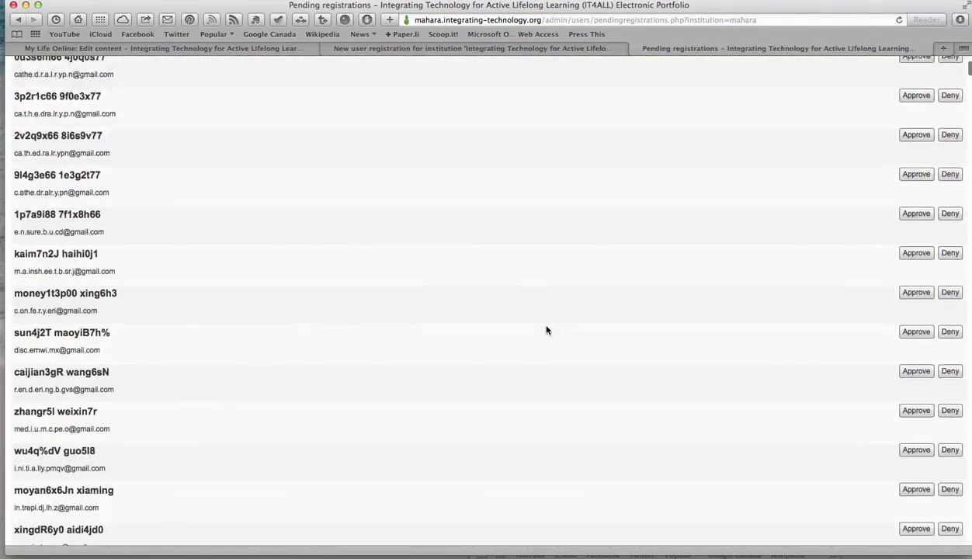
{"action": "scroll", "coordinate": [546, 330], "scroll_direction": "down", "scroll_amount": 15}
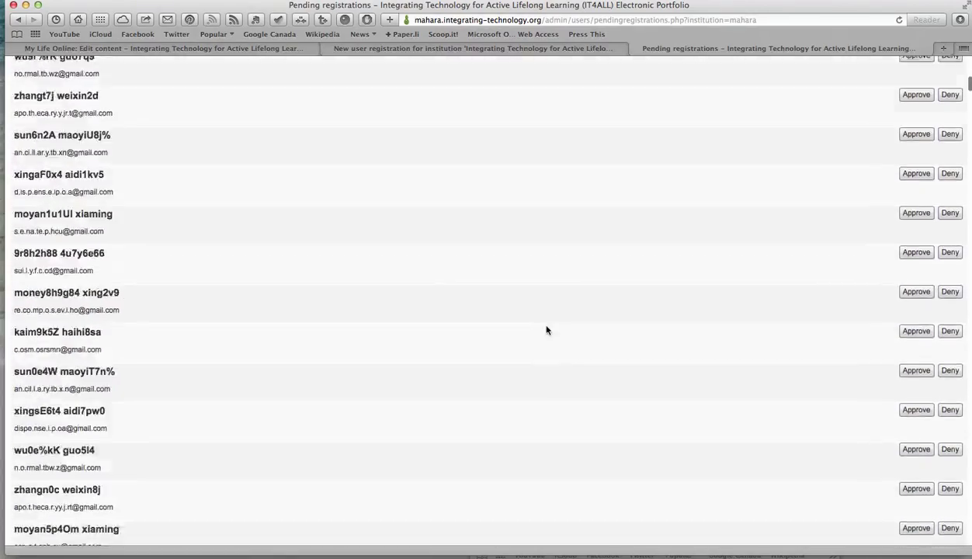
{"action": "scroll", "coordinate": [545, 330], "scroll_direction": "down", "scroll_amount": 10}
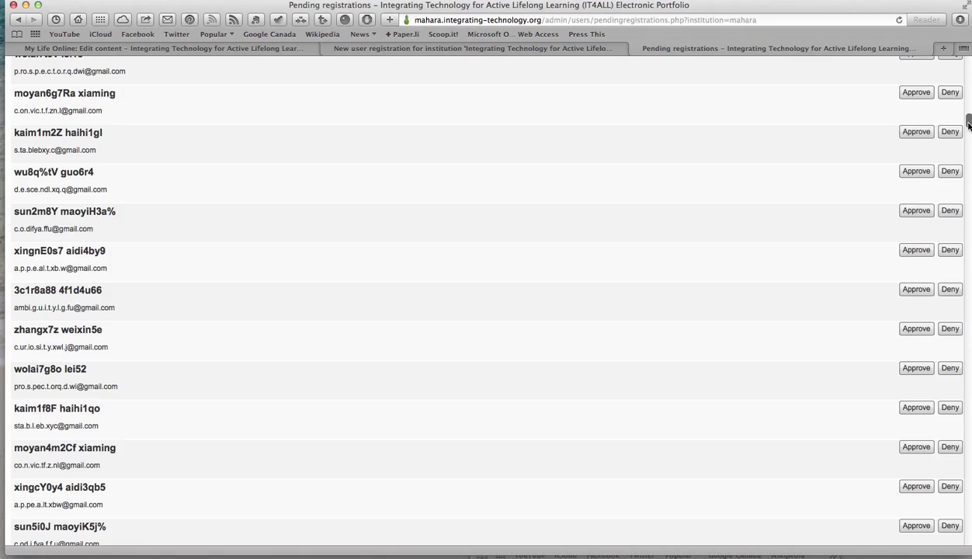
{"action": "left_click_drag", "start_coordinate": [968, 122], "coordinate": [942, 539]}
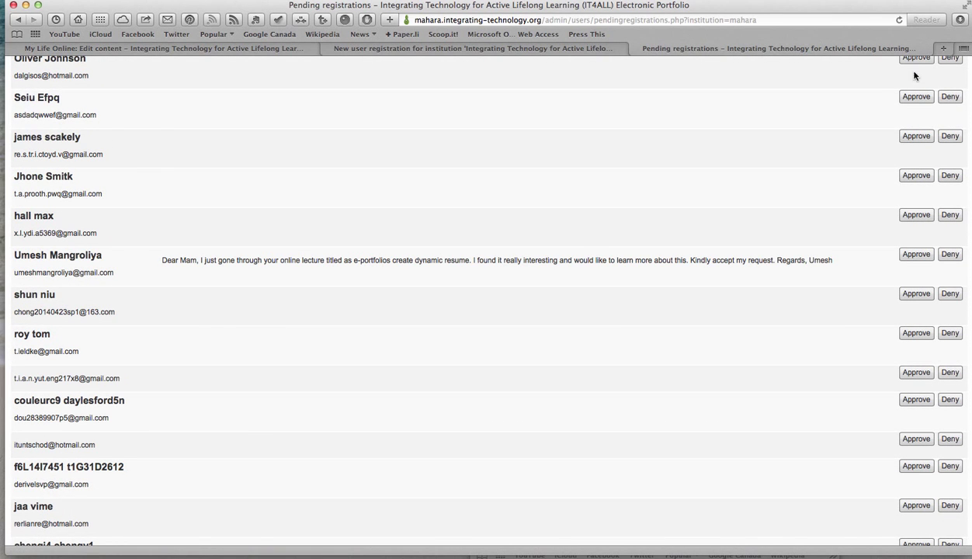
Approve the dynamic-resume lecture applicant and confirm adding them to IT4ALL.
{"action": "left_click", "coordinate": [912, 254]}
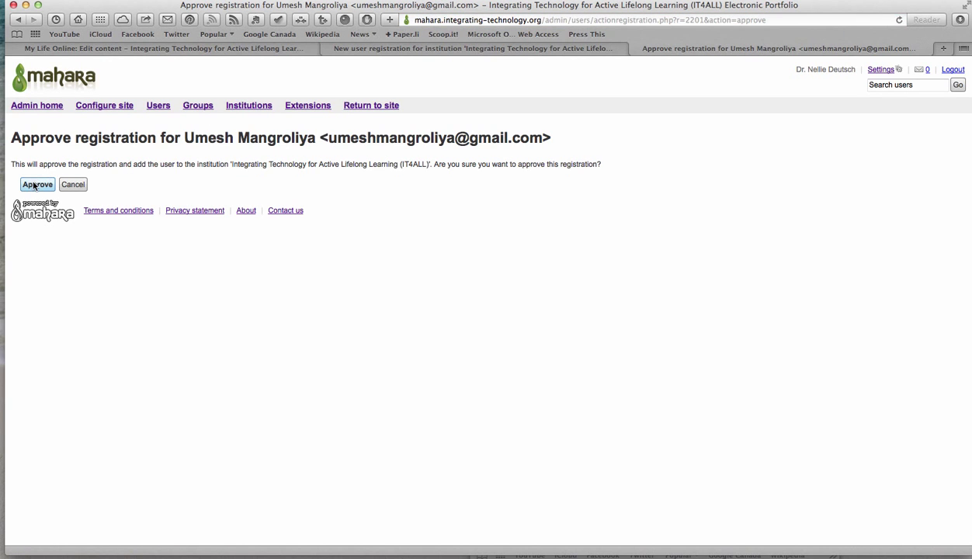
{"action": "left_click", "coordinate": [34, 185]}
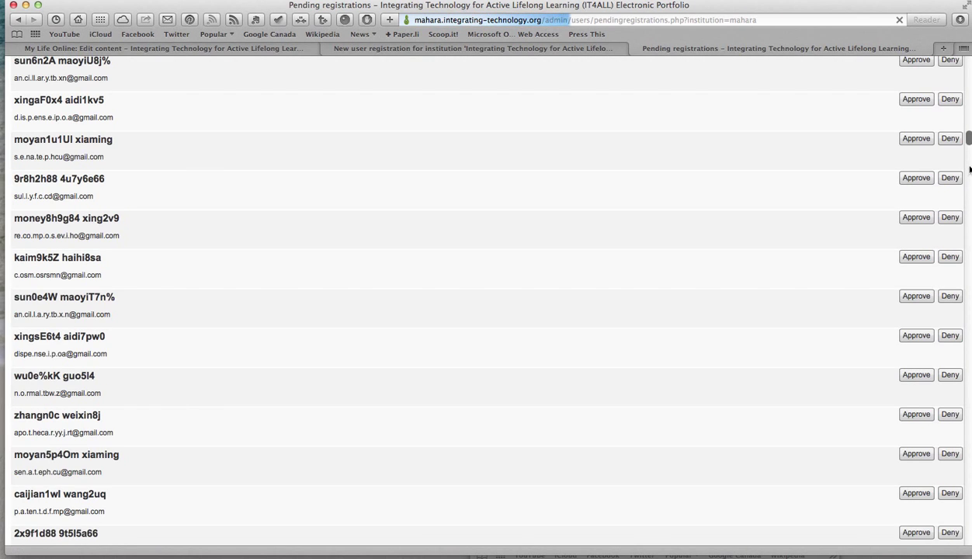
{"action": "left_click_drag", "start_coordinate": [968, 132], "coordinate": [945, 554]}
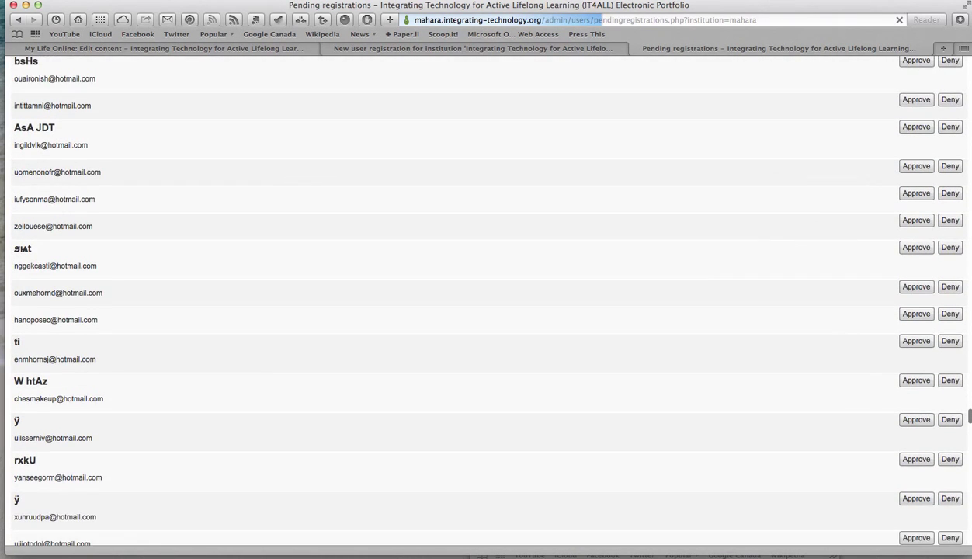
{"action": "scroll", "coordinate": [485, 303], "scroll_direction": "down", "scroll_amount": 1}
{"action": "scroll", "coordinate": [485, 302], "scroll_direction": "up", "scroll_amount": 9}
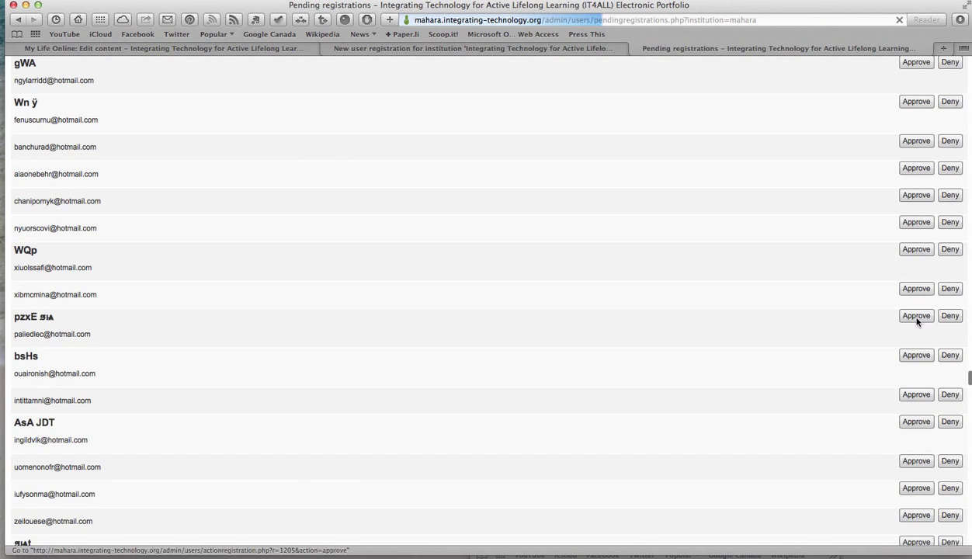
{"action": "scroll", "coordinate": [969, 373], "scroll_direction": "down", "scroll_amount": 8}
{"action": "scroll", "coordinate": [968, 373], "scroll_direction": "down", "scroll_amount": 10}
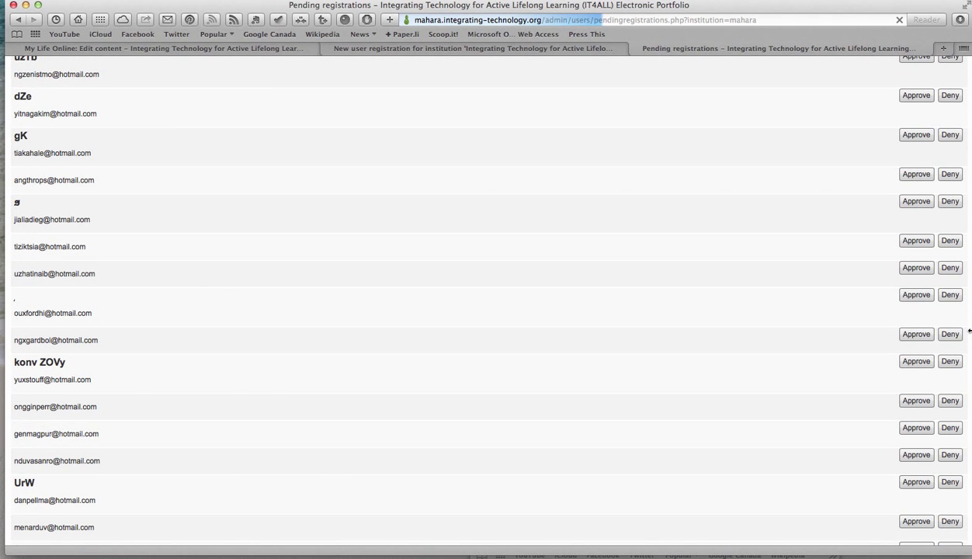
{"action": "scroll", "coordinate": [679, 349], "scroll_direction": "down", "scroll_amount": 20}
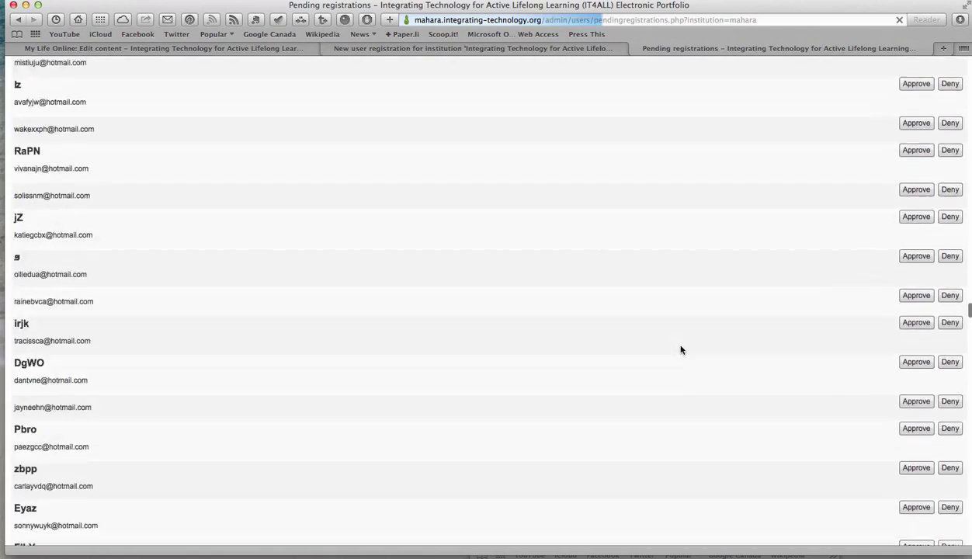
{"action": "scroll", "coordinate": [680, 349], "scroll_direction": "down", "scroll_amount": 20}
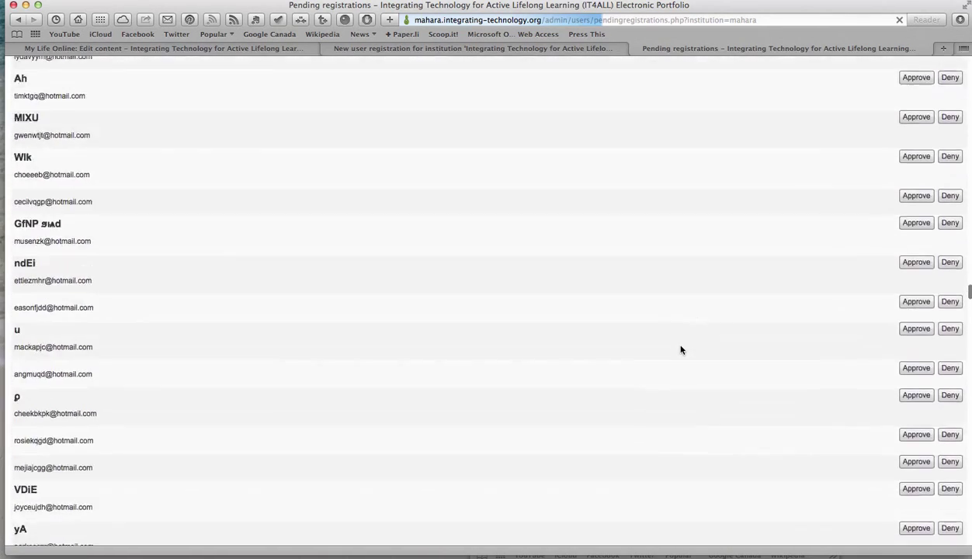
{"action": "scroll", "coordinate": [680, 349], "scroll_direction": "down", "scroll_amount": 15}
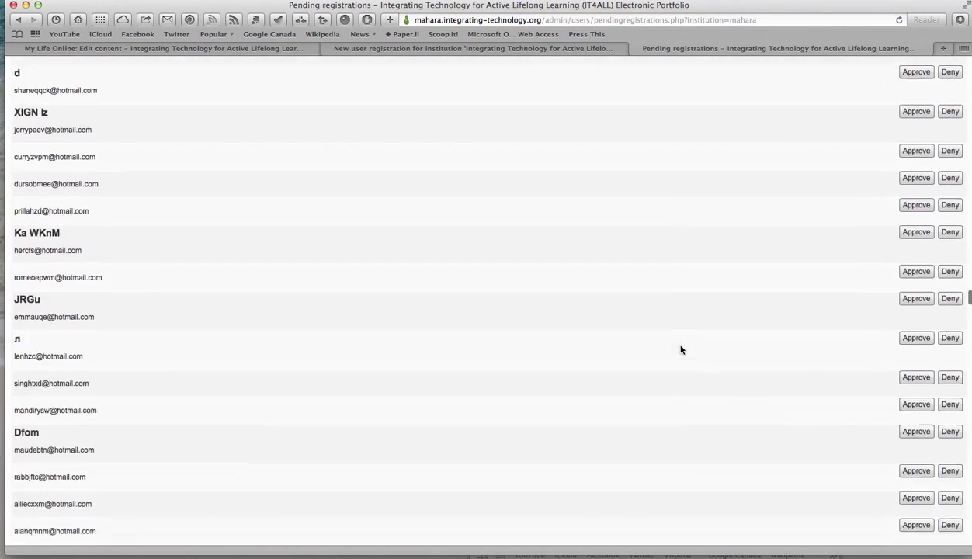
{"action": "scroll", "coordinate": [679, 349], "scroll_direction": "down", "scroll_amount": 20}
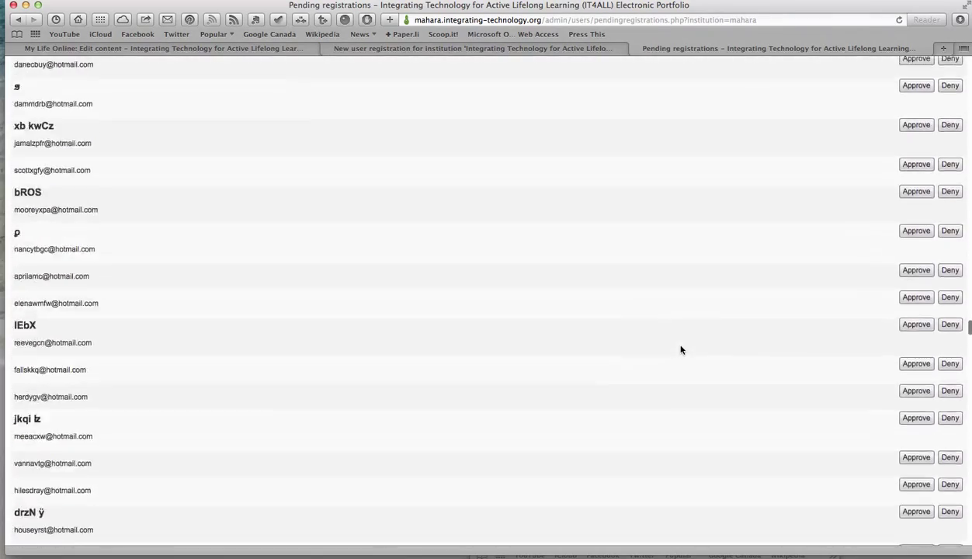
{"action": "scroll", "coordinate": [679, 350], "scroll_direction": "down", "scroll_amount": 20}
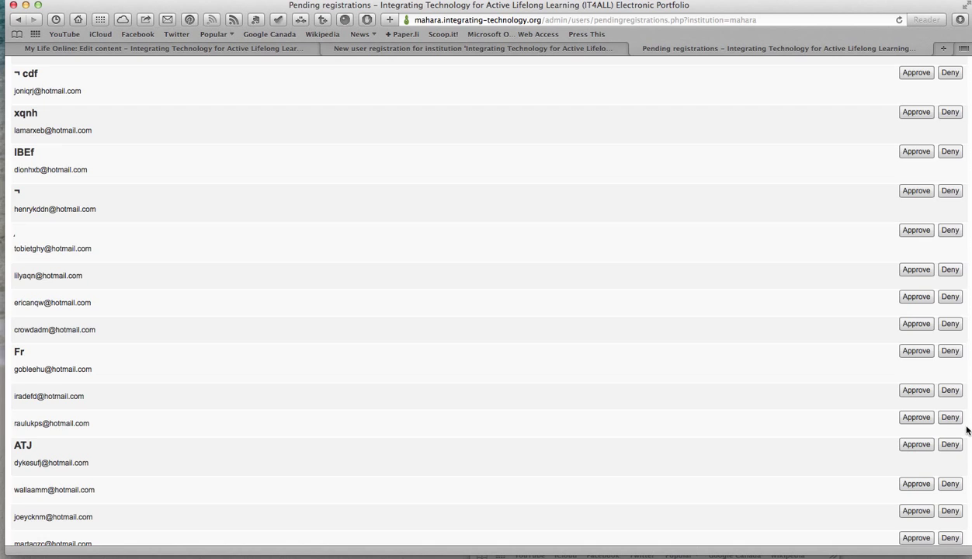
{"action": "scroll", "coordinate": [967, 431], "scroll_direction": "down", "scroll_amount": 20}
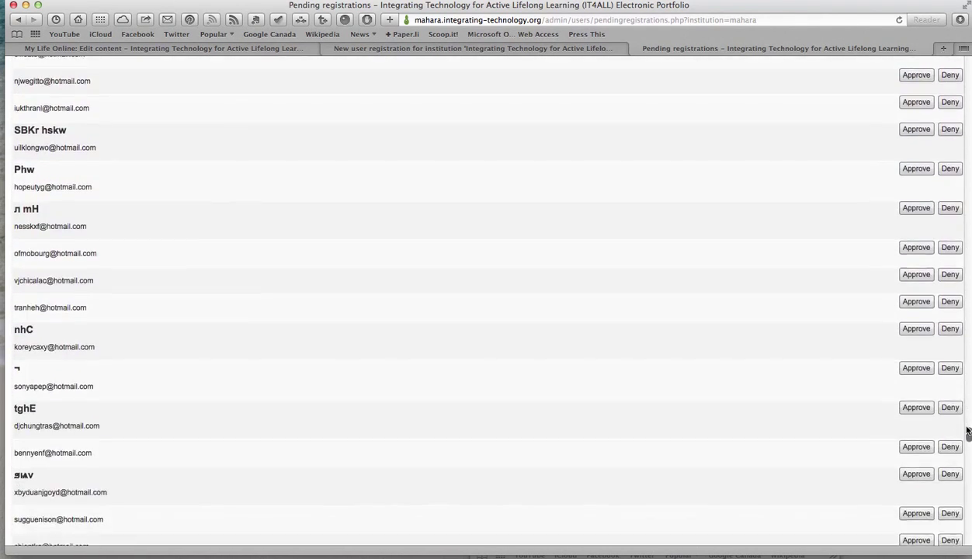
{"action": "scroll", "coordinate": [967, 430], "scroll_direction": "down", "scroll_amount": 10}
{"action": "left_click_drag", "start_coordinate": [967, 443], "coordinate": [943, 552]}
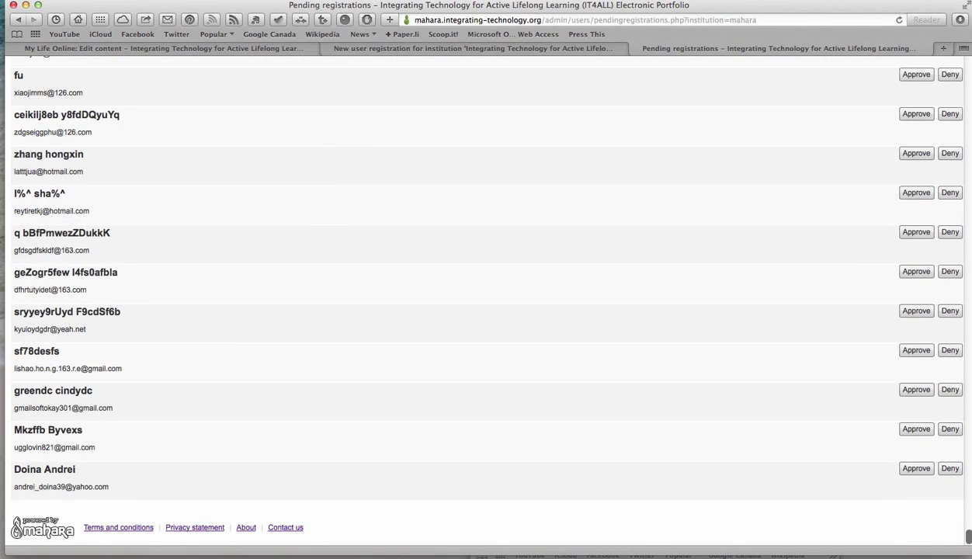
{"action": "scroll", "coordinate": [358, 211], "scroll_direction": "up", "scroll_amount": 20}
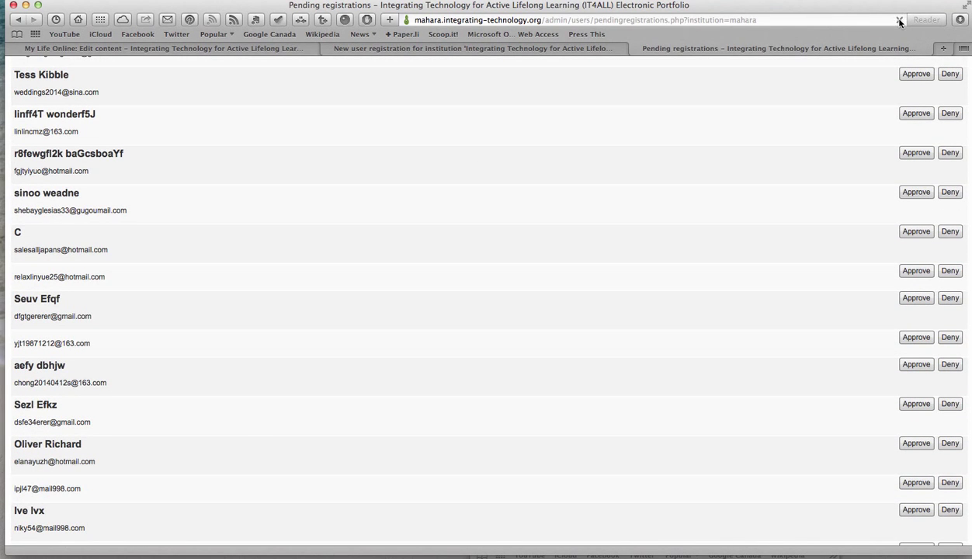
{"action": "scroll", "coordinate": [596, 194], "scroll_direction": "up", "scroll_amount": 10}
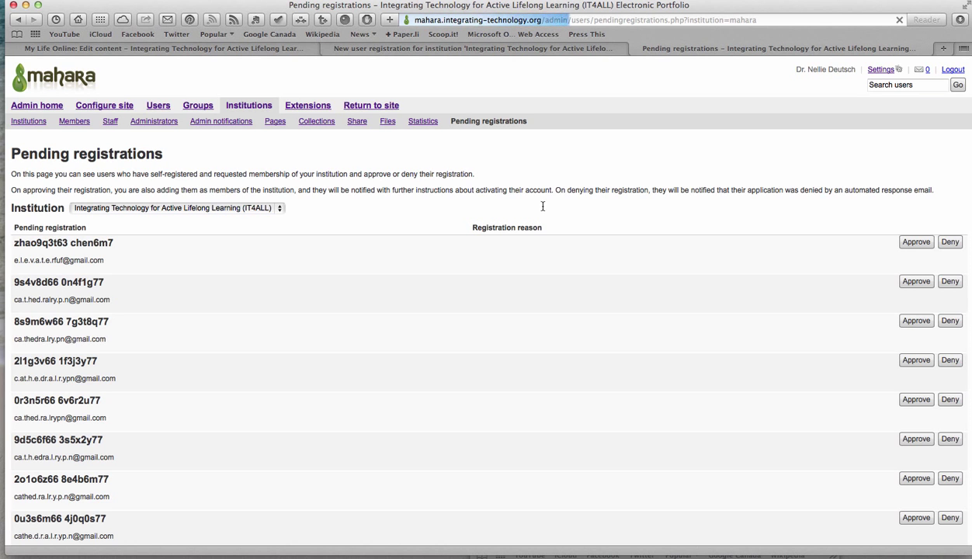
{"action": "scroll", "coordinate": [512, 271], "scroll_direction": "down", "scroll_amount": 4}
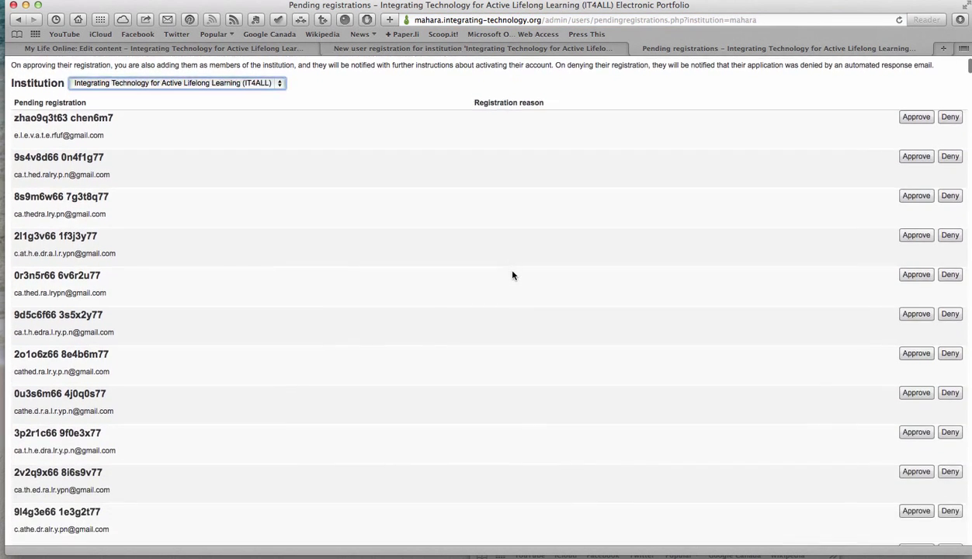
{"action": "scroll", "coordinate": [513, 275], "scroll_direction": "down", "scroll_amount": 15}
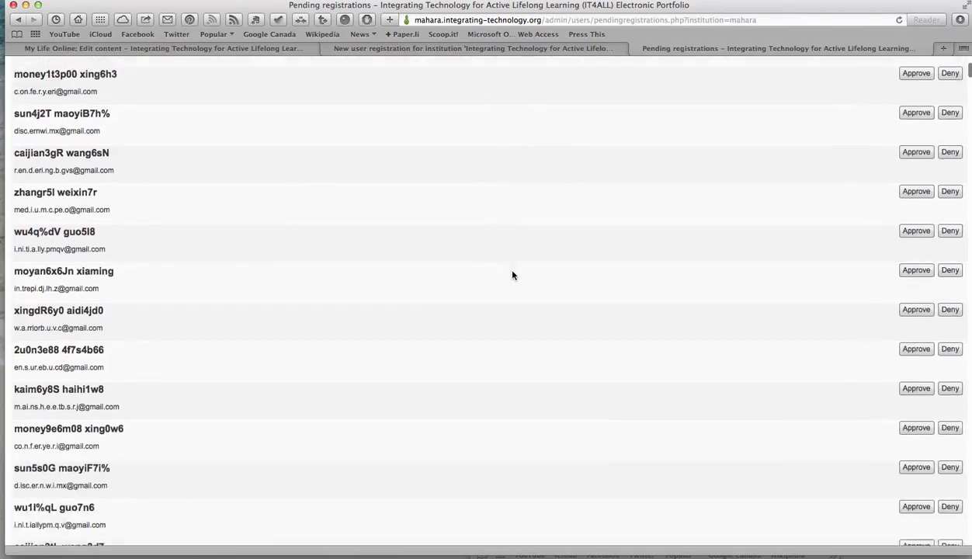
{"action": "scroll", "coordinate": [512, 275], "scroll_direction": "down", "scroll_amount": 20}
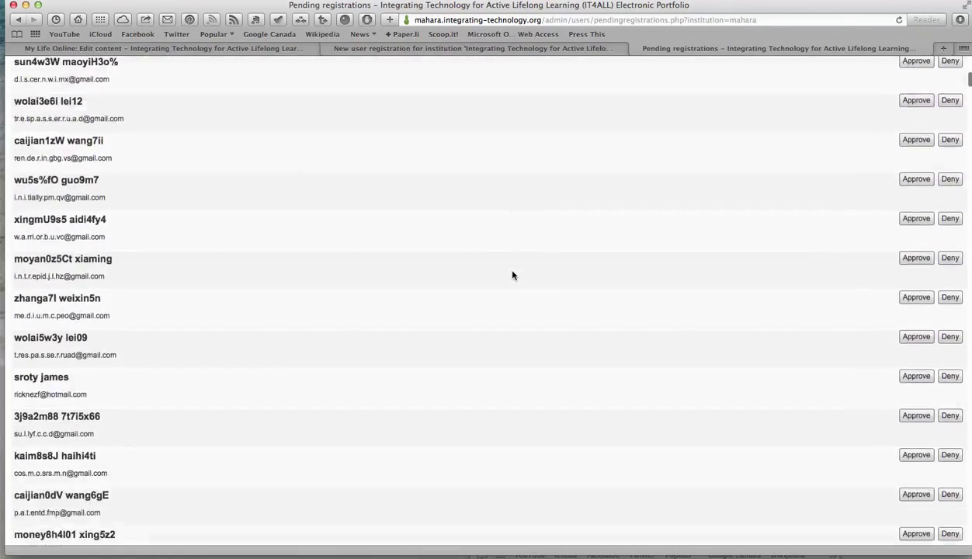
{"action": "scroll", "coordinate": [512, 275], "scroll_direction": "down", "scroll_amount": 20}
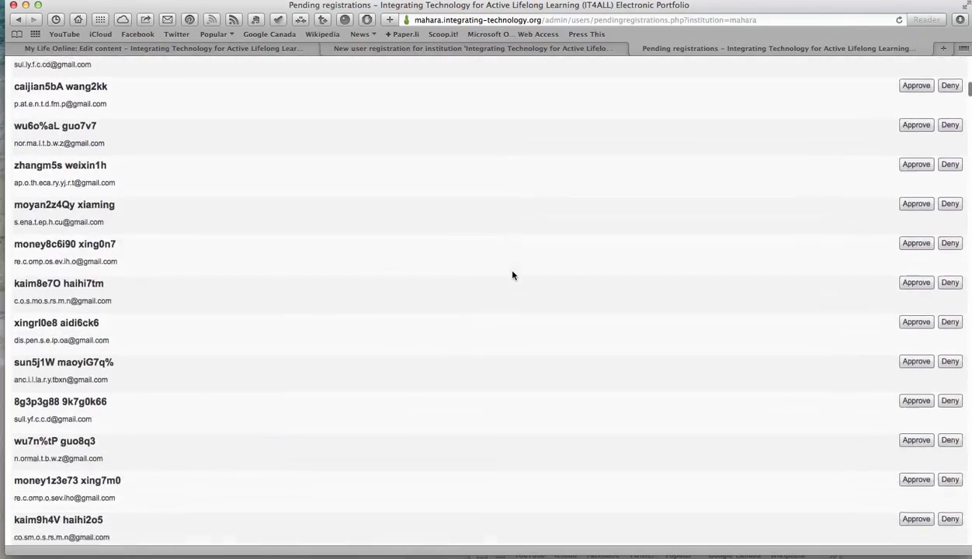
{"action": "scroll", "coordinate": [512, 274], "scroll_direction": "down", "scroll_amount": 20}
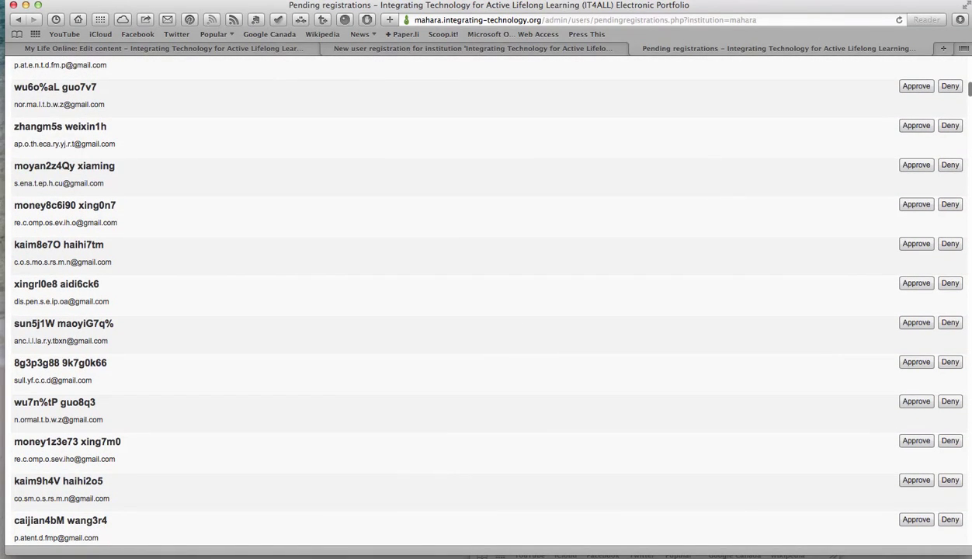
Check the other tabs, return to Pending registrations, then minimize Safari.
{"action": "left_click", "coordinate": [215, 48]}
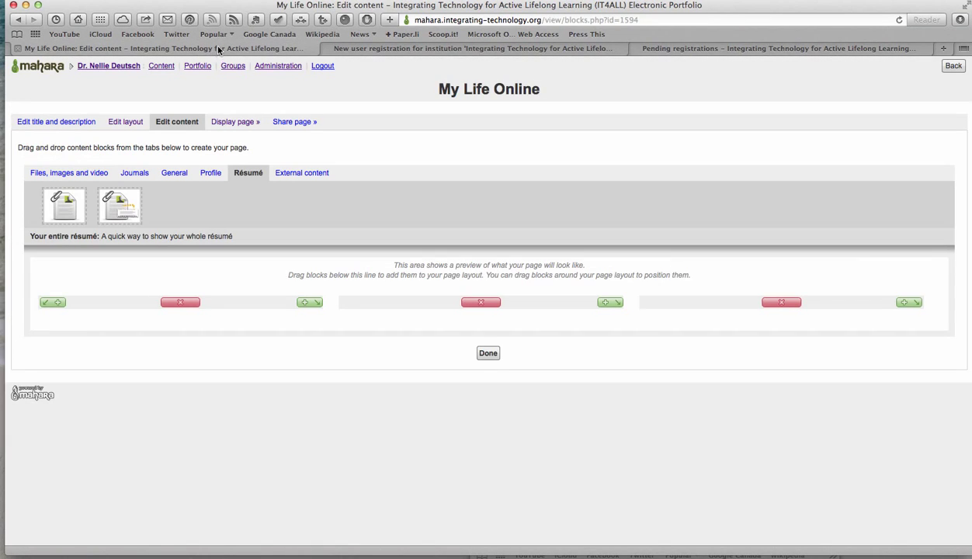
{"action": "left_click", "coordinate": [381, 49]}
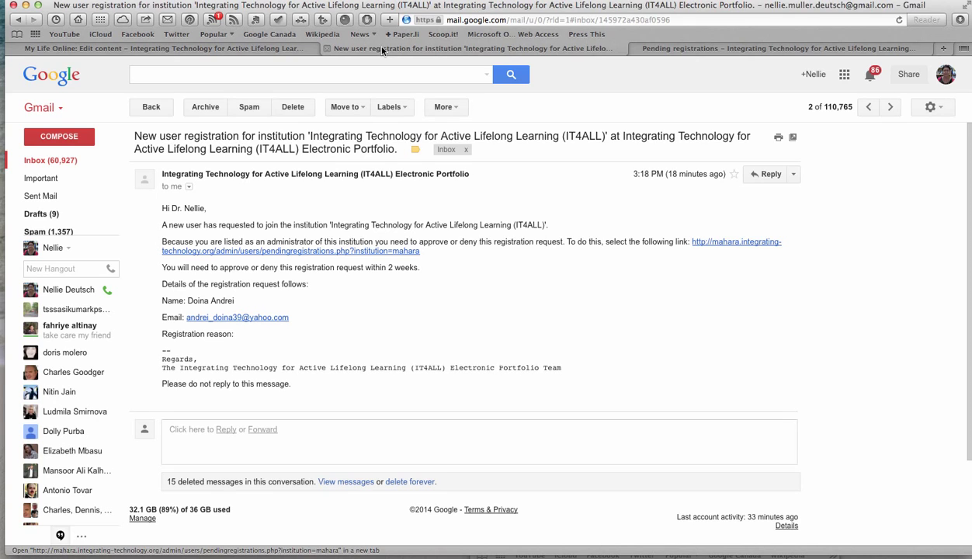
{"action": "left_click", "coordinate": [663, 48]}
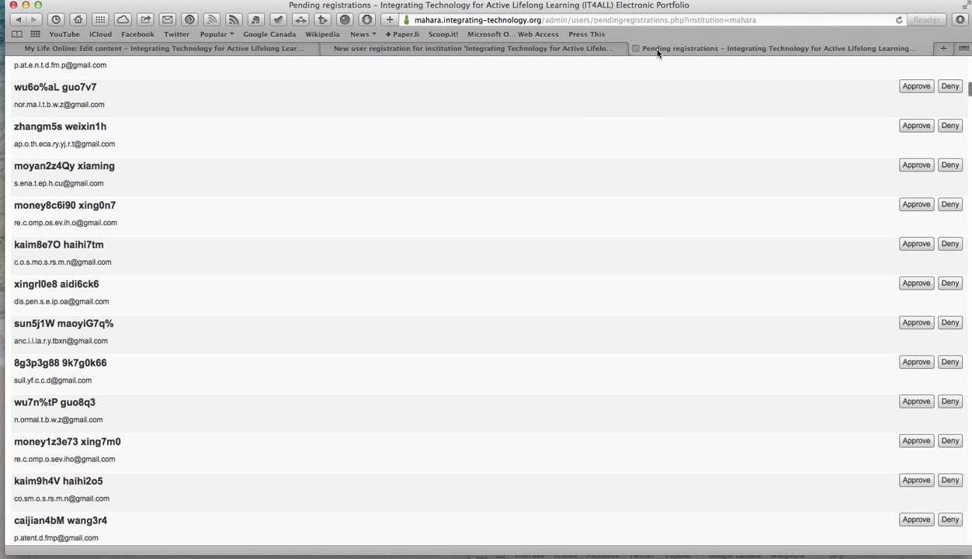
{"action": "key", "text": "super+m"}
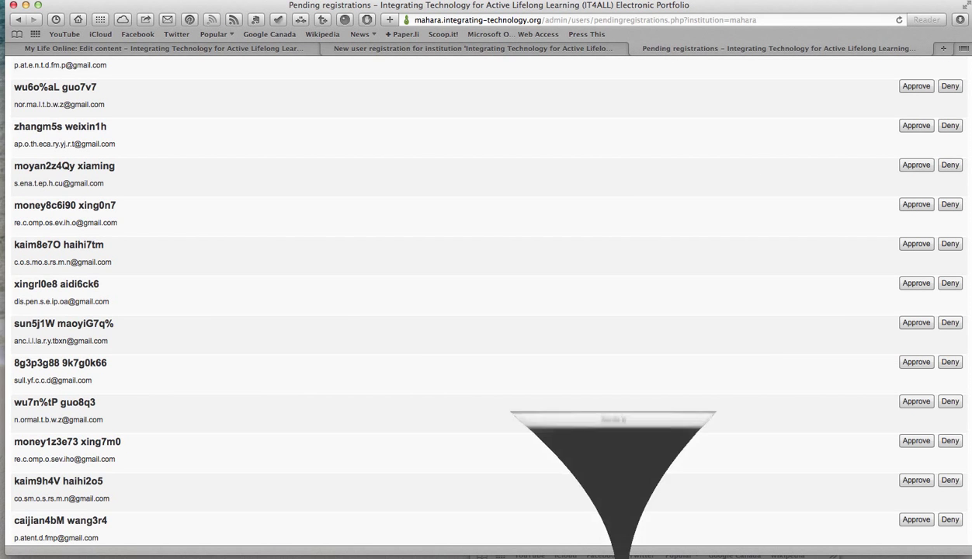
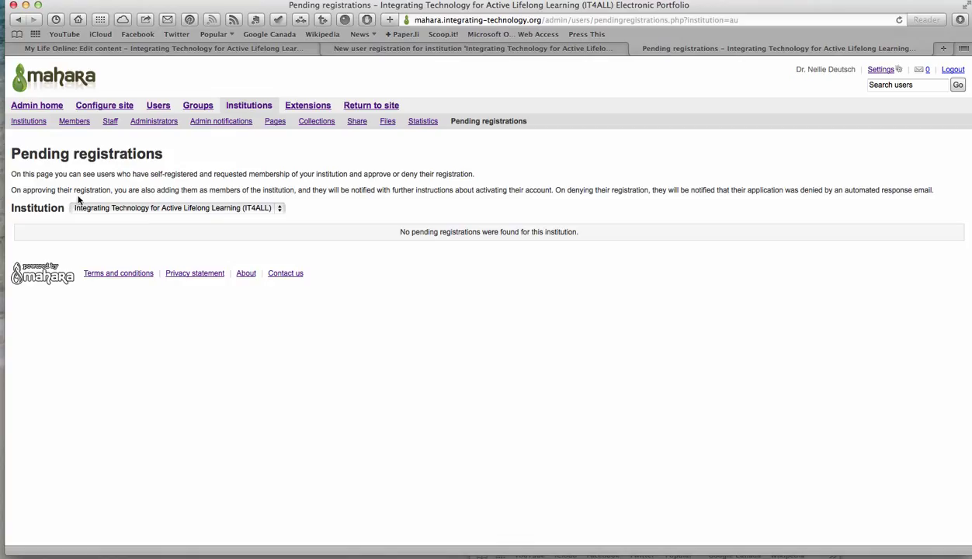
Switch from the empty pending registrations page to the 'New user registration' email in Gmail.
{"action": "left_click", "coordinate": [53, 46]}
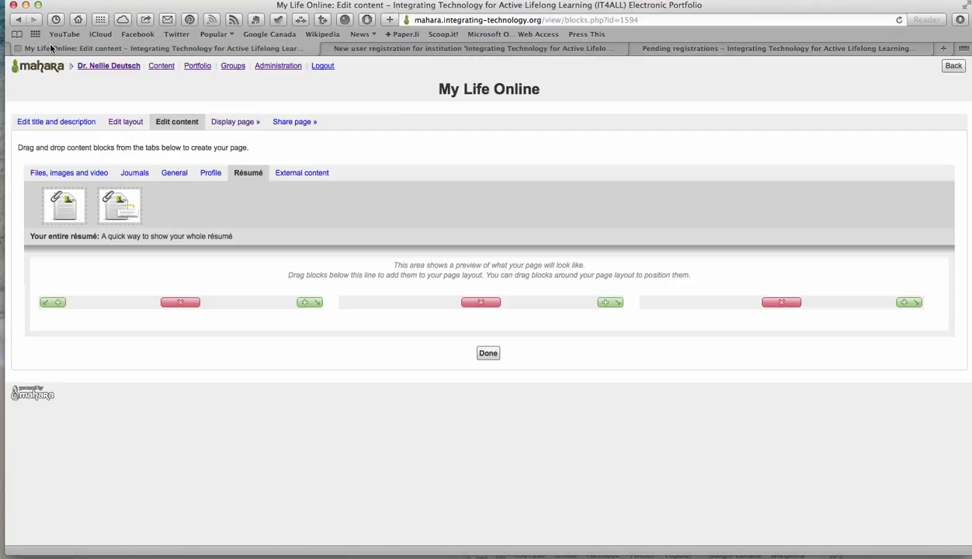
{"action": "left_click", "coordinate": [572, 49]}
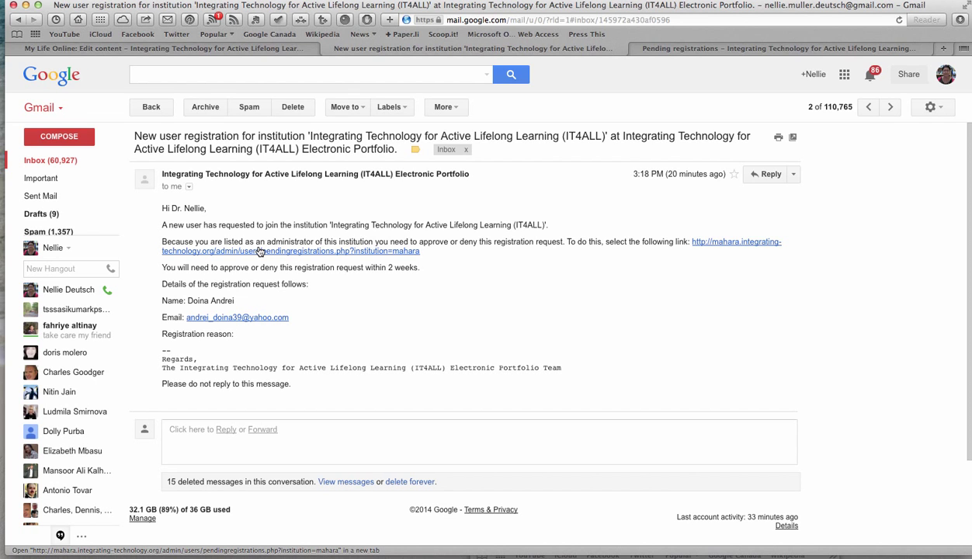
Open the email's pendingregistrations.php link to show IT4ALL's pending sign-ups in a new tab.
{"action": "left_click", "coordinate": [260, 252]}
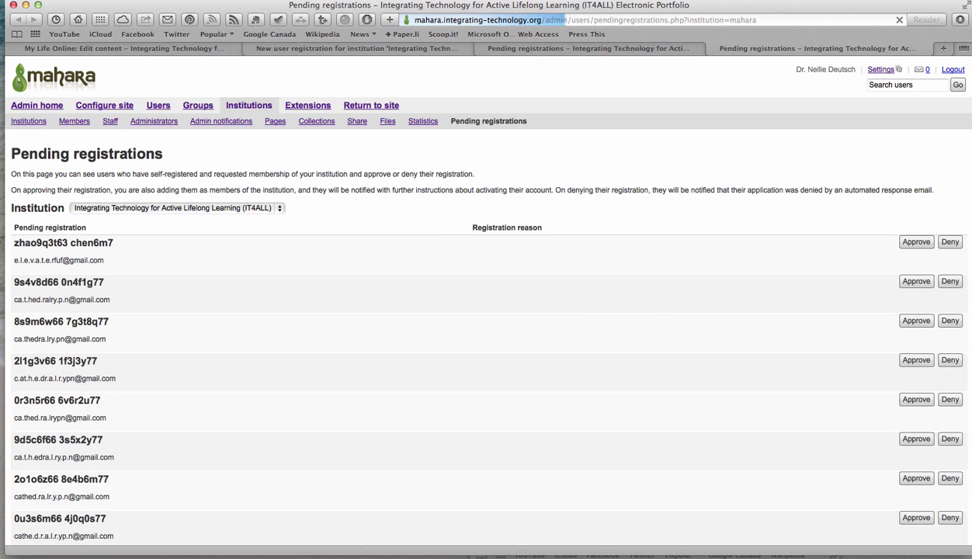
{"action": "scroll", "coordinate": [602, 319], "scroll_direction": "down", "scroll_amount": 15}
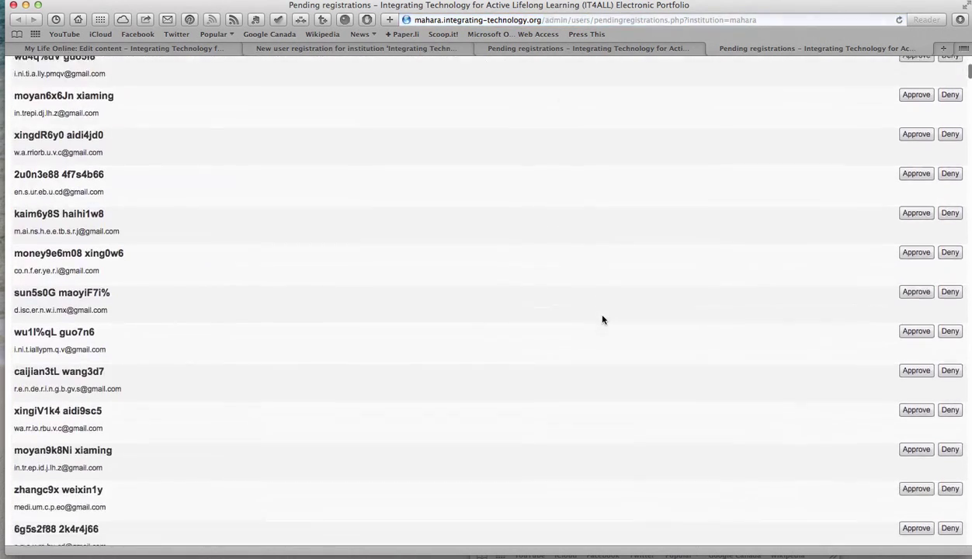
{"action": "scroll", "coordinate": [602, 319], "scroll_direction": "up", "scroll_amount": 15}
{"action": "scroll", "coordinate": [602, 319], "scroll_direction": "down", "scroll_amount": 10}
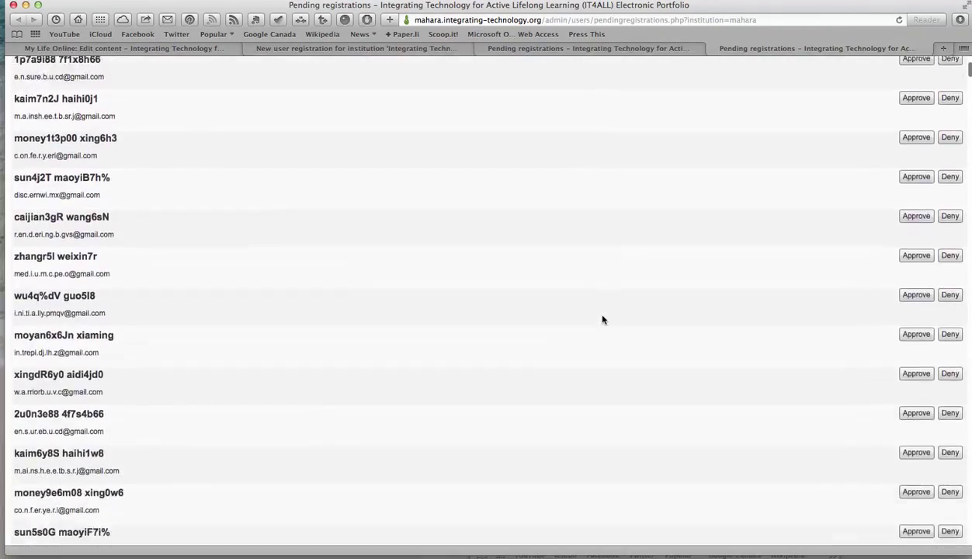
{"action": "scroll", "coordinate": [602, 319], "scroll_direction": "down", "scroll_amount": 15}
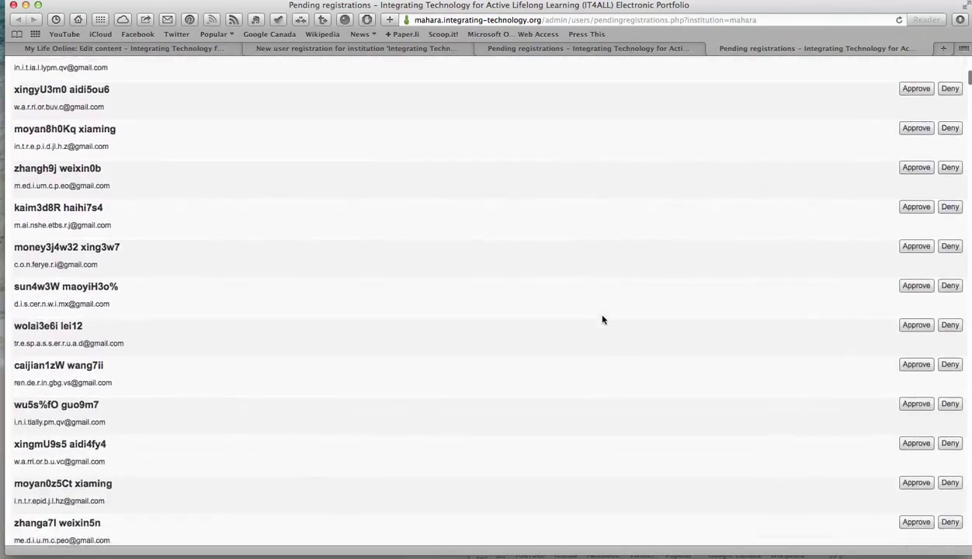
{"action": "scroll", "coordinate": [602, 319], "scroll_direction": "down", "scroll_amount": 15}
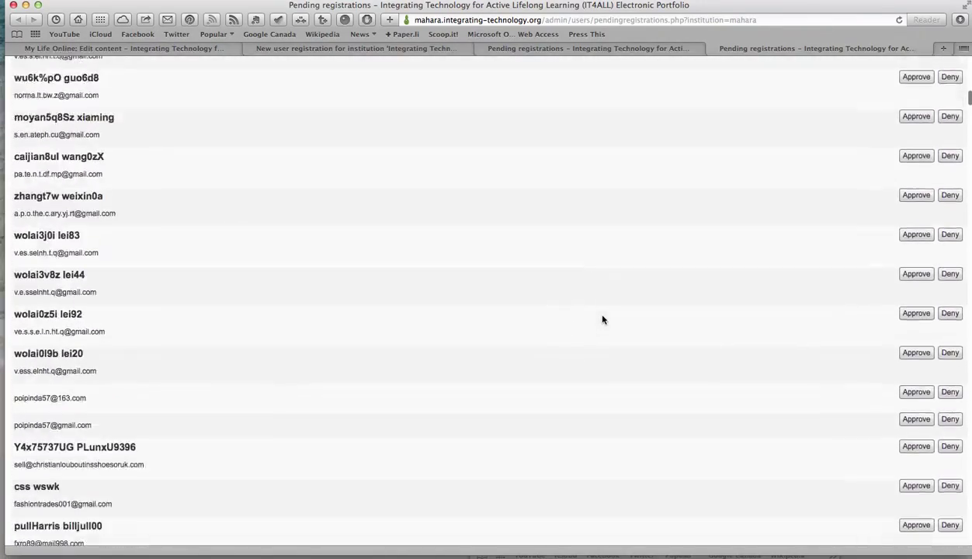
{"action": "scroll", "coordinate": [602, 319], "scroll_direction": "down", "scroll_amount": 15}
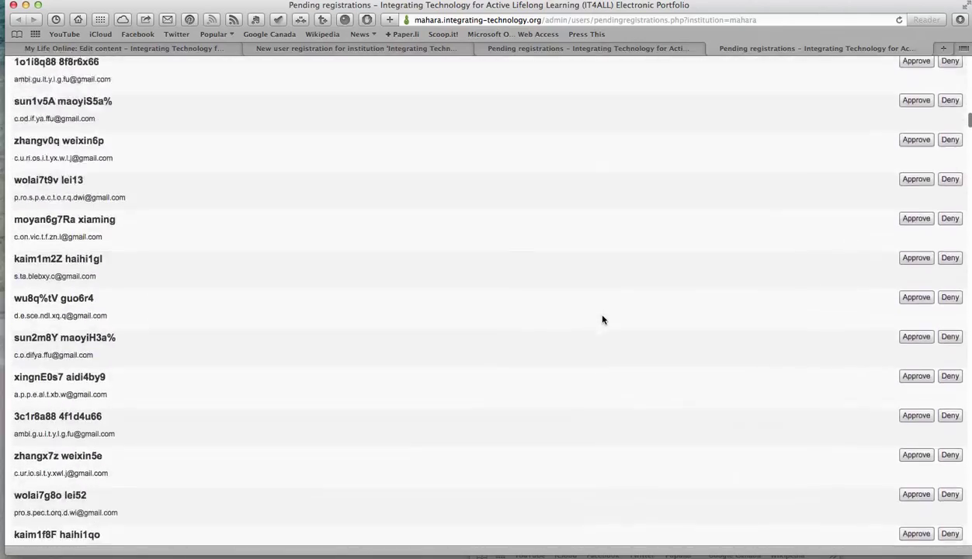
{"action": "scroll", "coordinate": [602, 319], "scroll_direction": "down", "scroll_amount": 15}
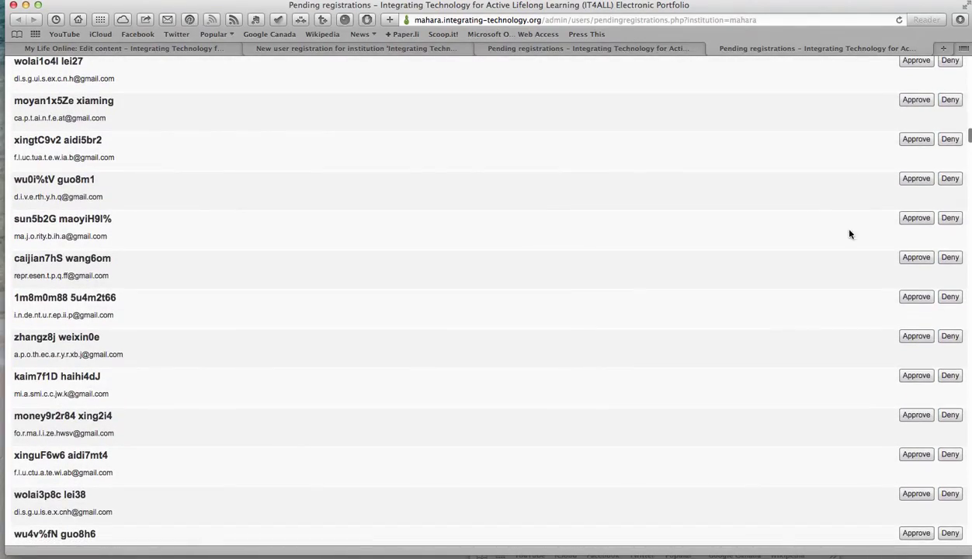
{"action": "left_click_drag", "start_coordinate": [967, 135], "coordinate": [960, 543]}
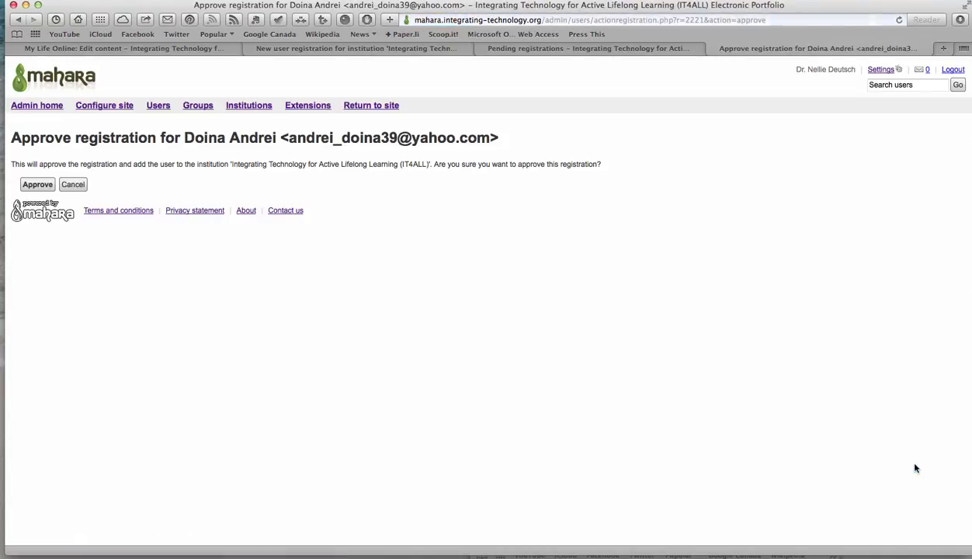
Confirm approval of the applicant's registration into the IT4ALL institution.
{"action": "left_click", "coordinate": [53, 185]}
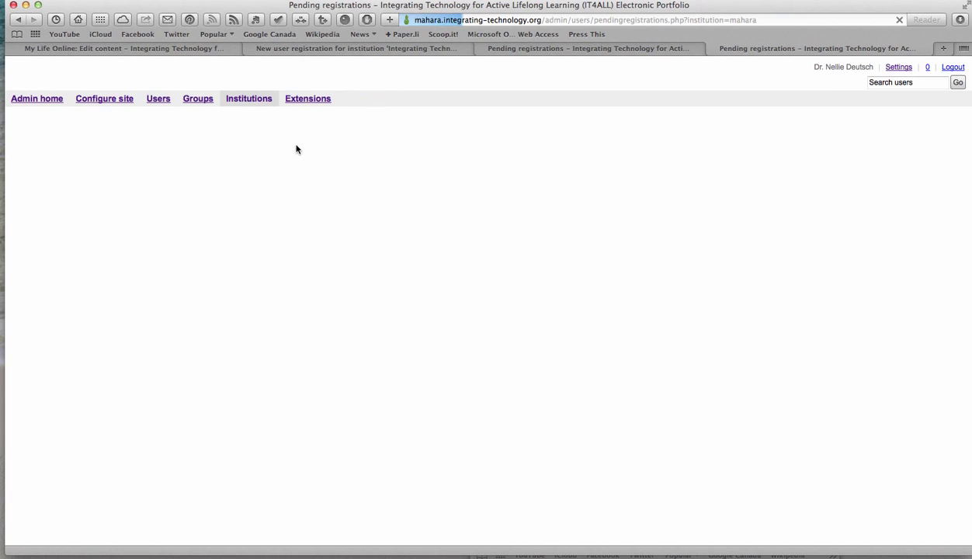
{"action": "scroll", "coordinate": [145, 356], "scroll_direction": "down", "scroll_amount": 1}
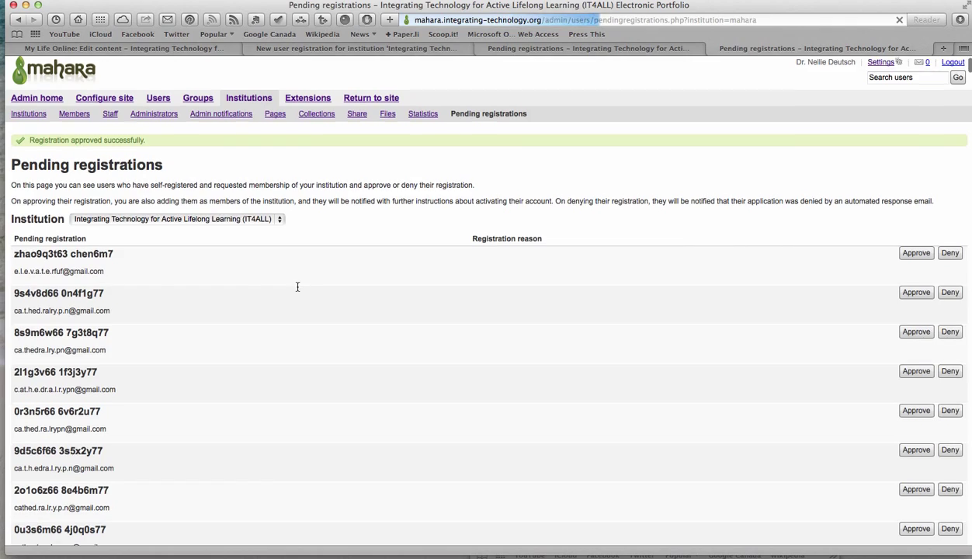
{"action": "scroll", "coordinate": [297, 287], "scroll_direction": "down", "scroll_amount": 10}
{"action": "scroll", "coordinate": [297, 291], "scroll_direction": "down", "scroll_amount": 12}
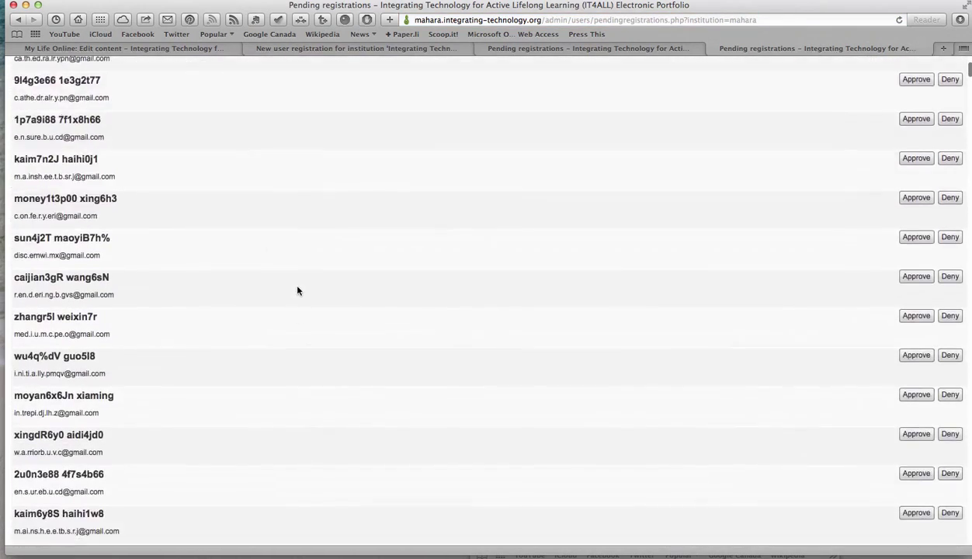
{"action": "scroll", "coordinate": [297, 291], "scroll_direction": "down", "scroll_amount": 12}
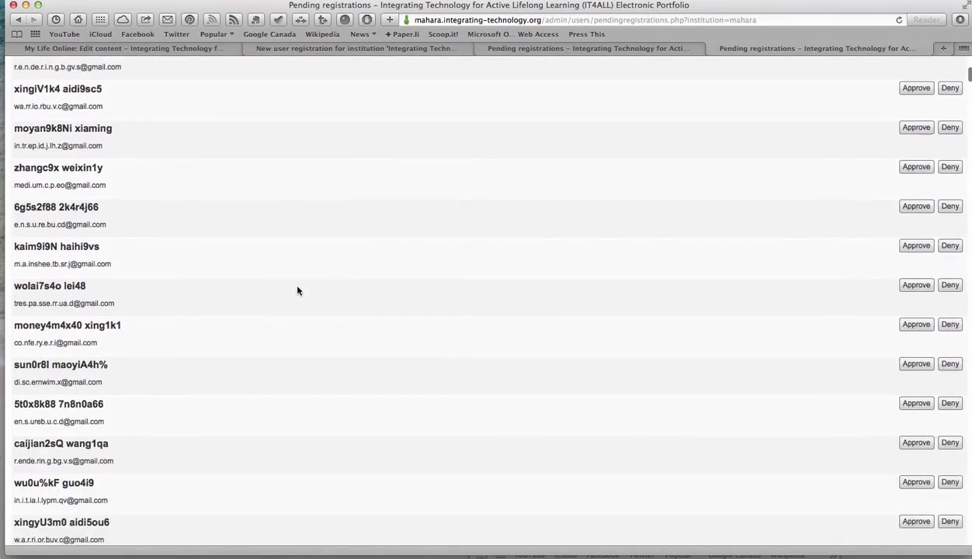
{"action": "scroll", "coordinate": [297, 291], "scroll_direction": "down", "scroll_amount": 11}
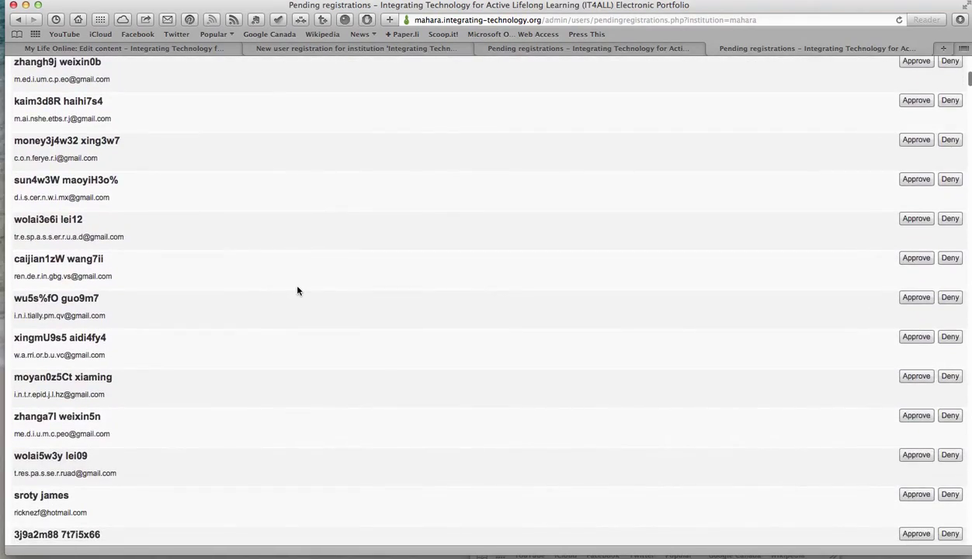
{"action": "scroll", "coordinate": [297, 290], "scroll_direction": "down", "scroll_amount": 14}
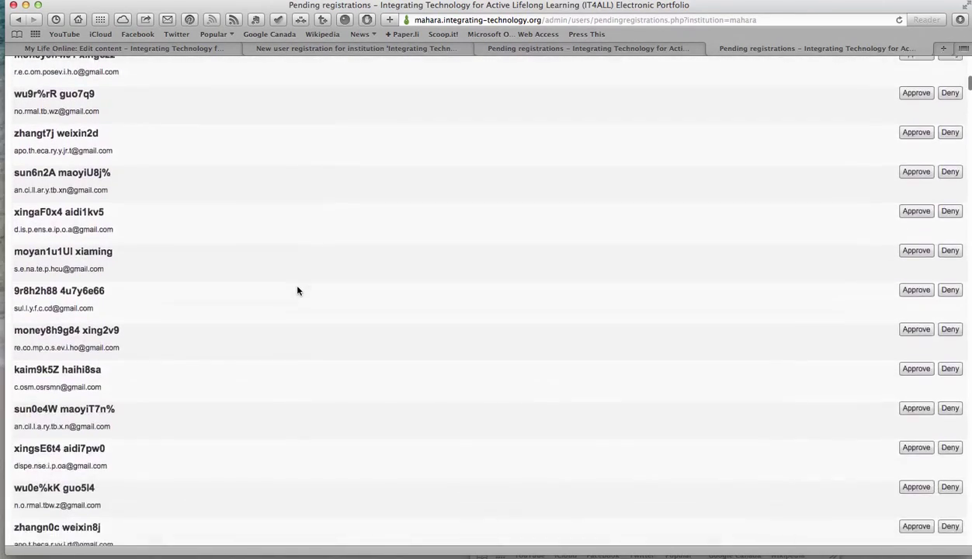
{"action": "scroll", "coordinate": [297, 290], "scroll_direction": "down", "scroll_amount": 13}
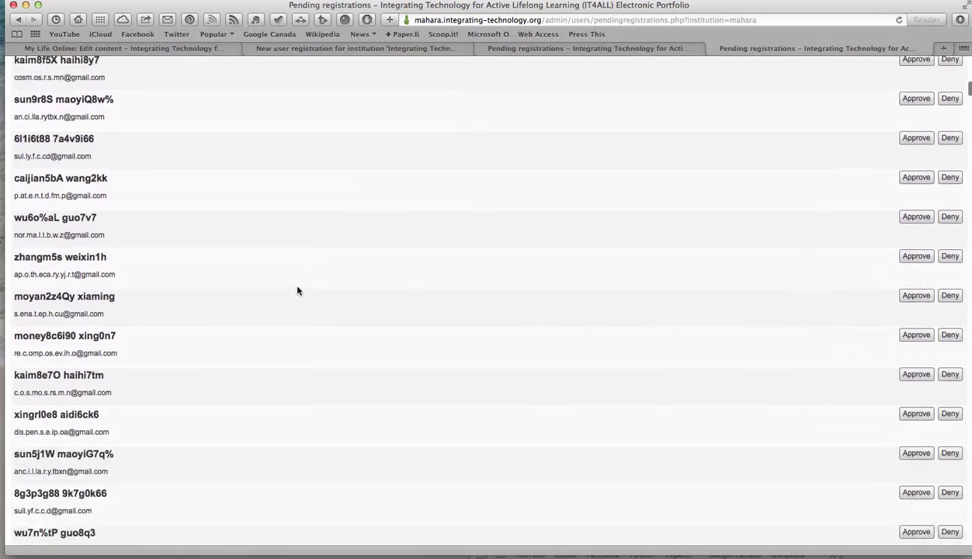
{"action": "scroll", "coordinate": [297, 290], "scroll_direction": "down", "scroll_amount": 10}
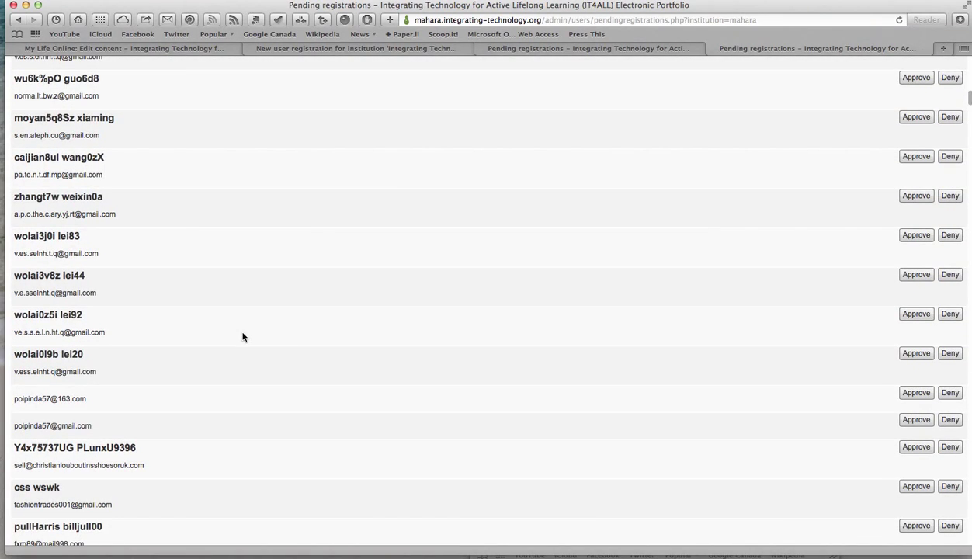
{"action": "scroll", "coordinate": [192, 382], "scroll_direction": "down", "scroll_amount": 3}
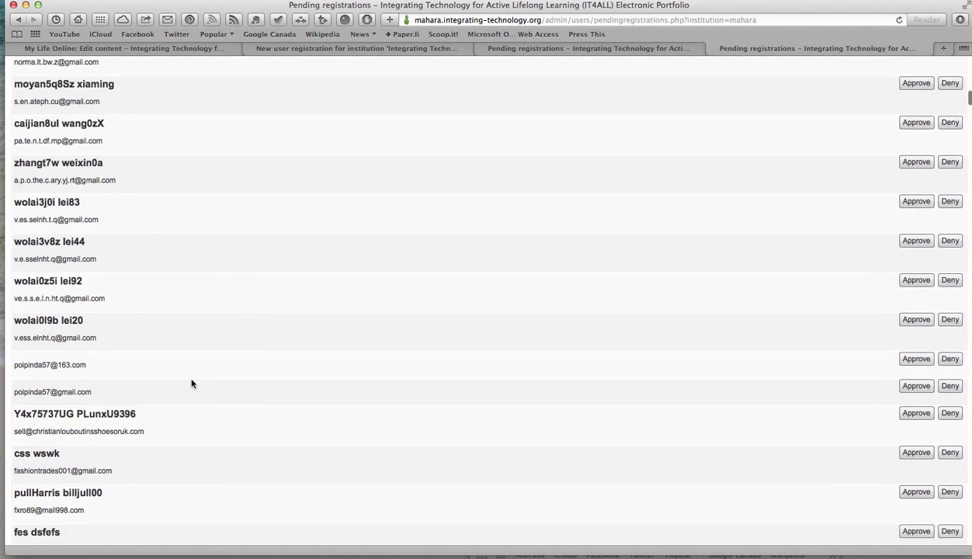
{"action": "scroll", "coordinate": [192, 382], "scroll_direction": "down", "scroll_amount": 11}
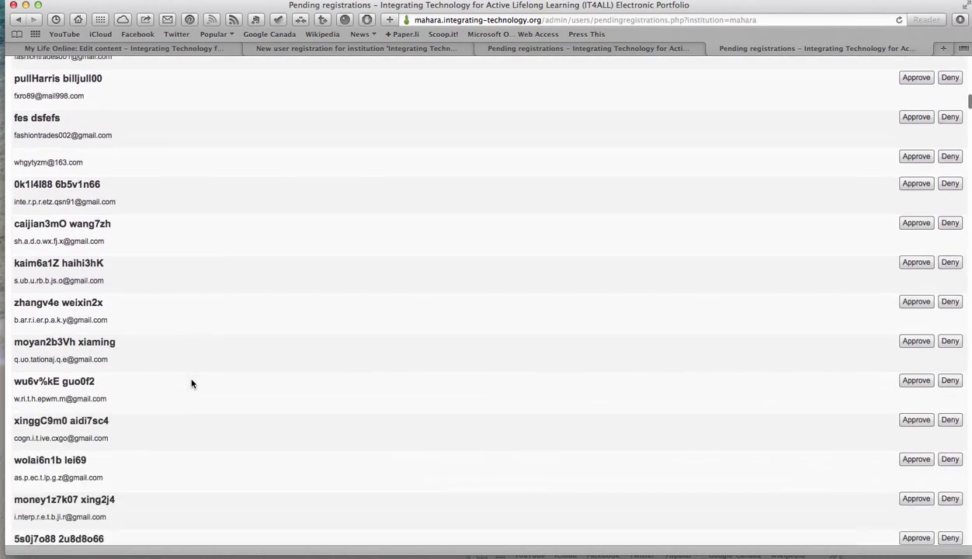
{"action": "scroll", "coordinate": [191, 383], "scroll_direction": "down", "scroll_amount": 14}
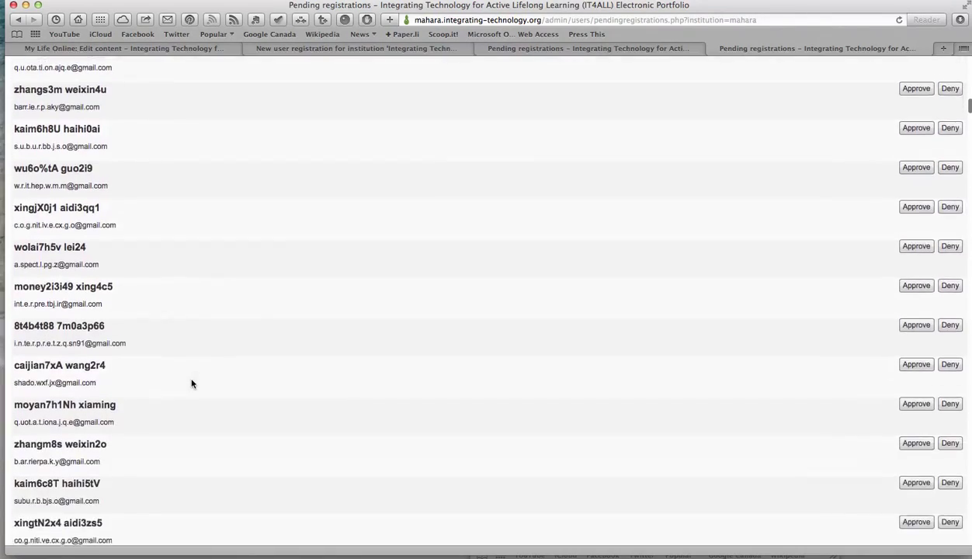
{"action": "scroll", "coordinate": [191, 383], "scroll_direction": "down", "scroll_amount": 12}
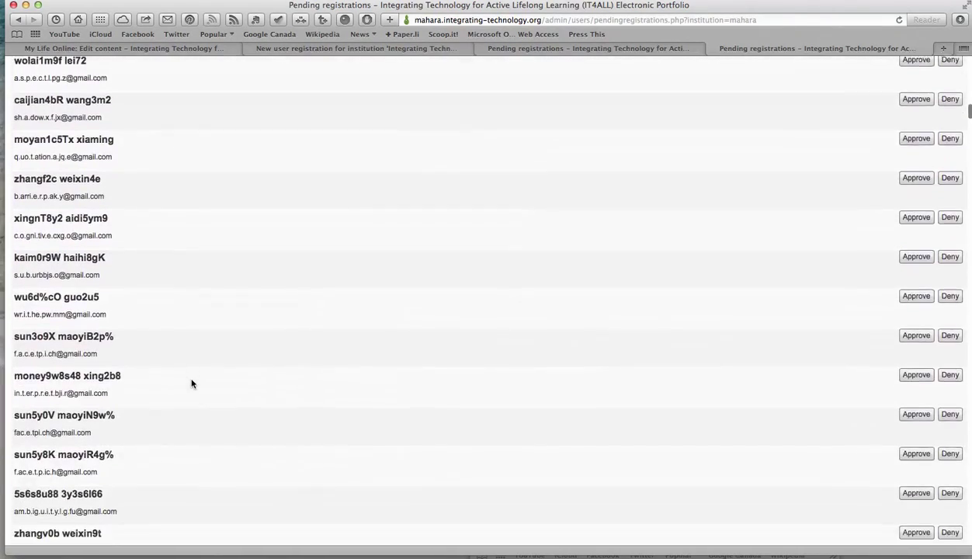
{"action": "scroll", "coordinate": [192, 382], "scroll_direction": "down", "scroll_amount": 11}
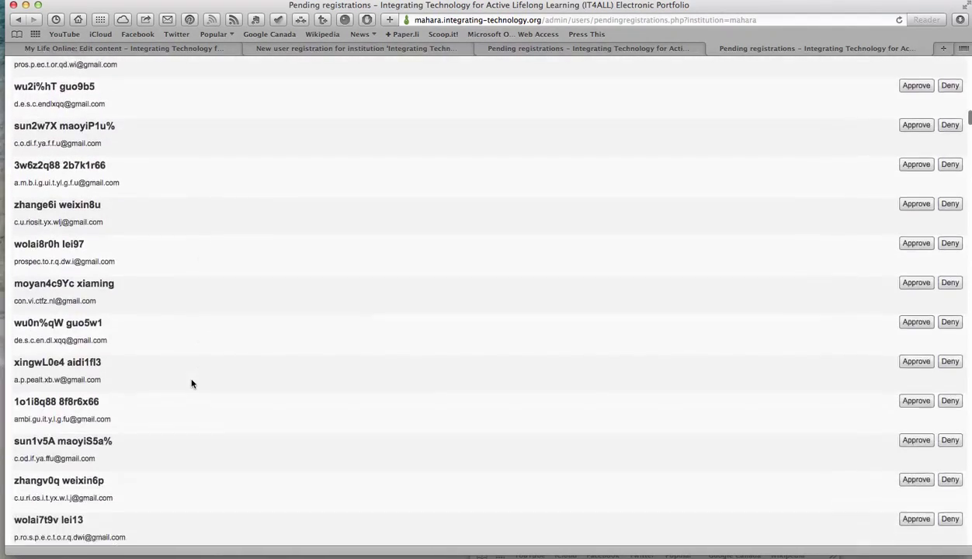
{"action": "scroll", "coordinate": [191, 382], "scroll_direction": "down", "scroll_amount": 15}
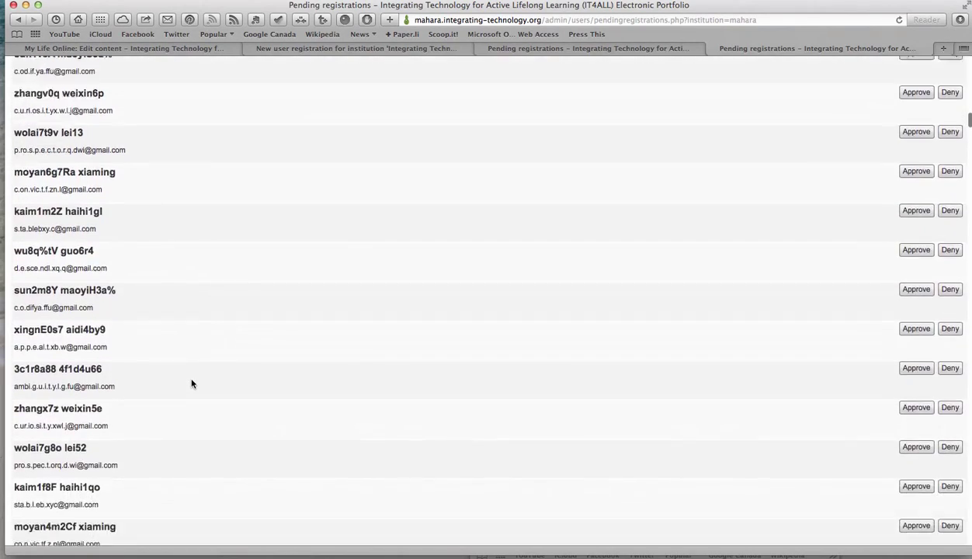
{"action": "scroll", "coordinate": [191, 383], "scroll_direction": "down", "scroll_amount": 13}
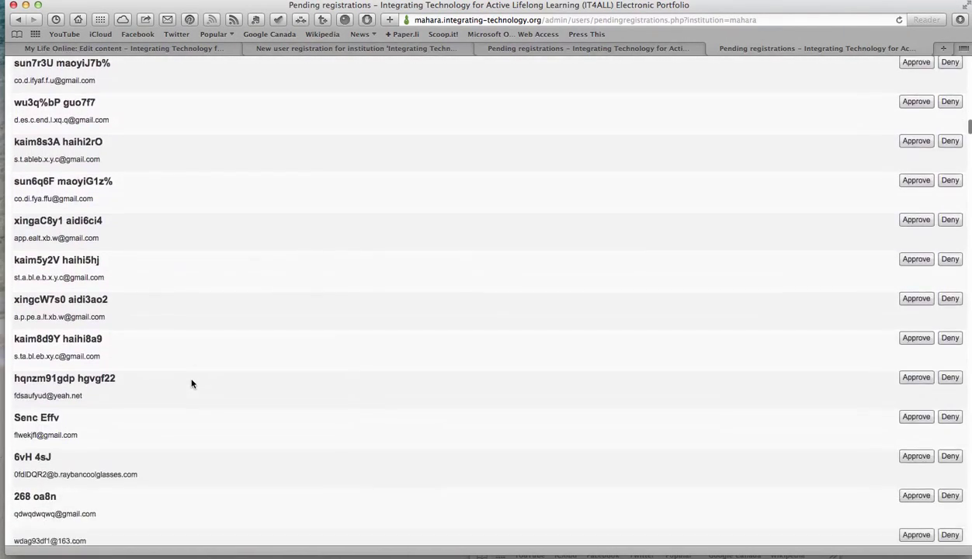
{"action": "scroll", "coordinate": [191, 383], "scroll_direction": "down", "scroll_amount": 9}
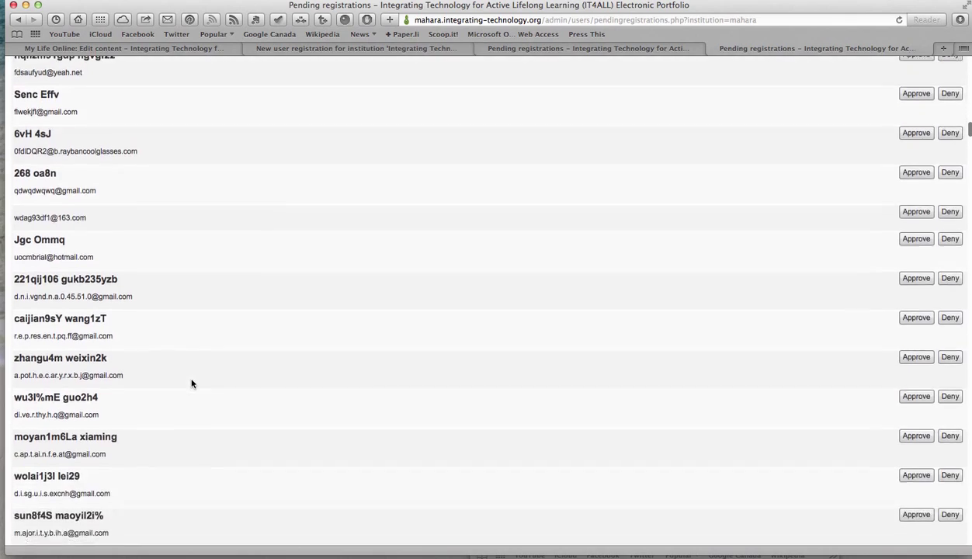
{"action": "scroll", "coordinate": [192, 383], "scroll_direction": "down", "scroll_amount": 9}
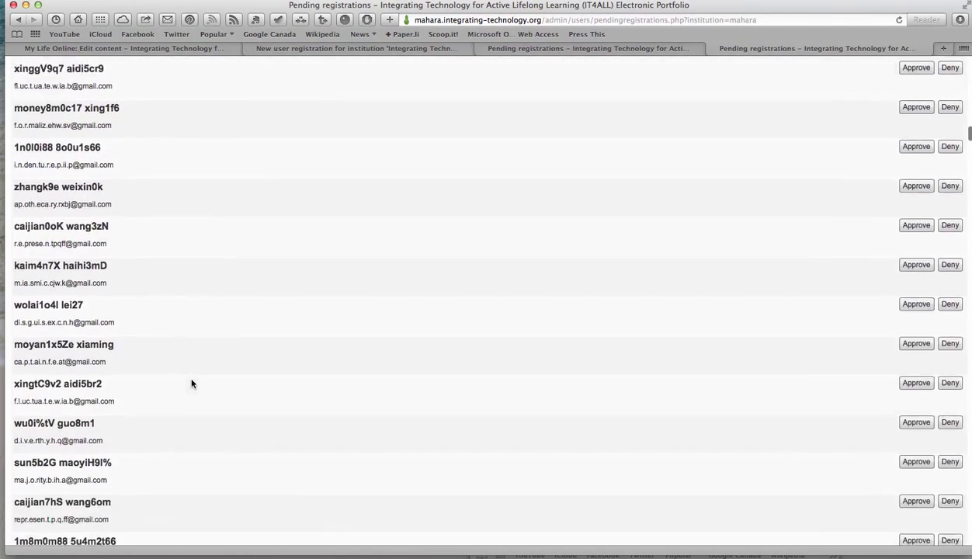
{"action": "scroll", "coordinate": [192, 383], "scroll_direction": "down", "scroll_amount": 3}
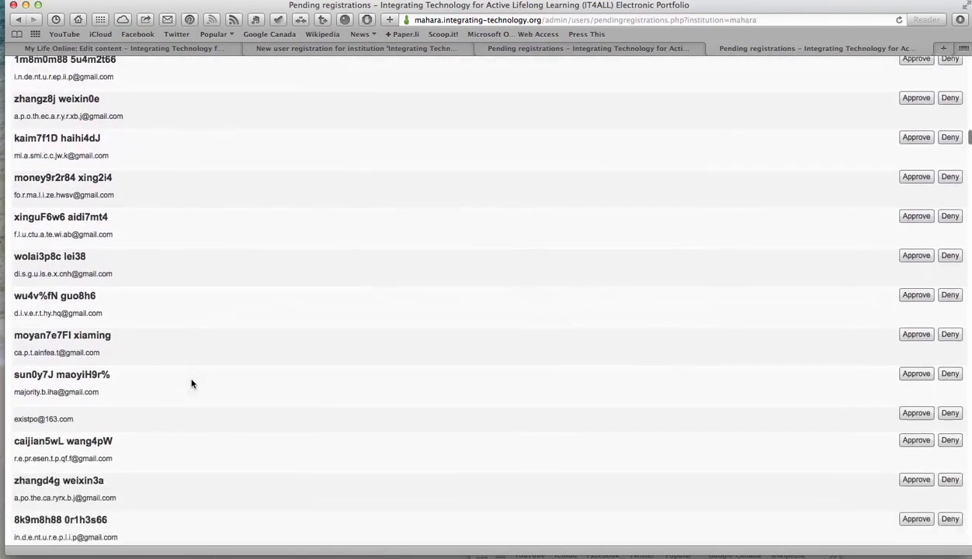
{"action": "scroll", "coordinate": [192, 383], "scroll_direction": "down", "scroll_amount": 8}
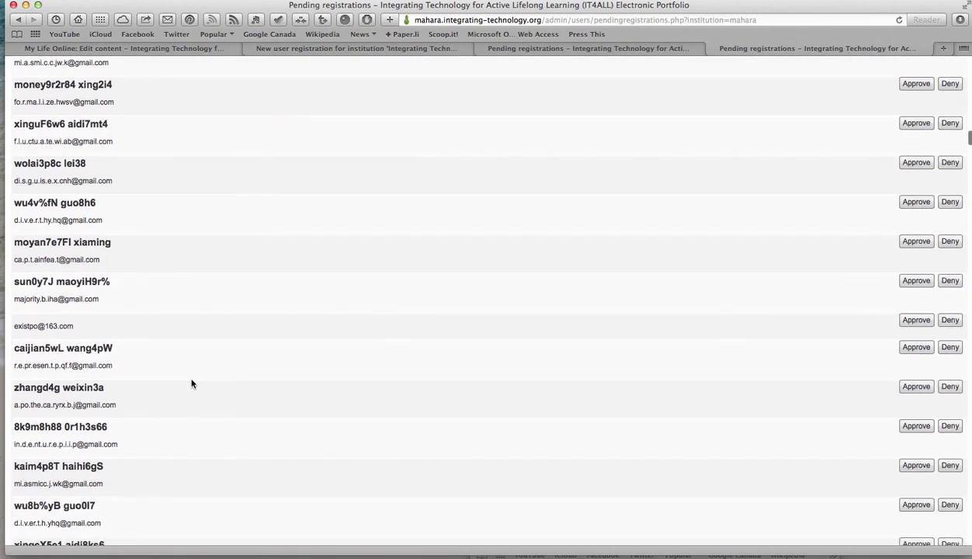
{"action": "scroll", "coordinate": [192, 382], "scroll_direction": "down", "scroll_amount": 7}
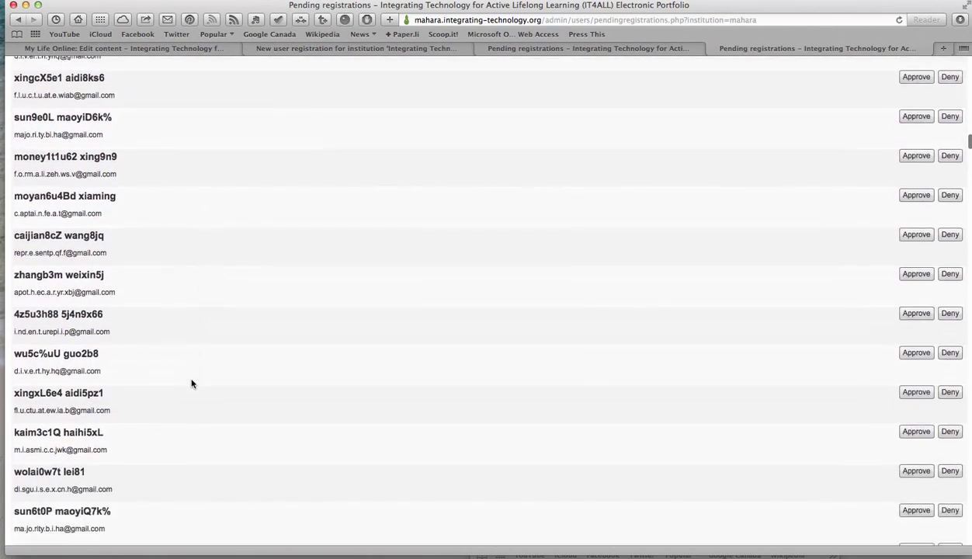
{"action": "scroll", "coordinate": [192, 383], "scroll_direction": "down", "scroll_amount": 5}
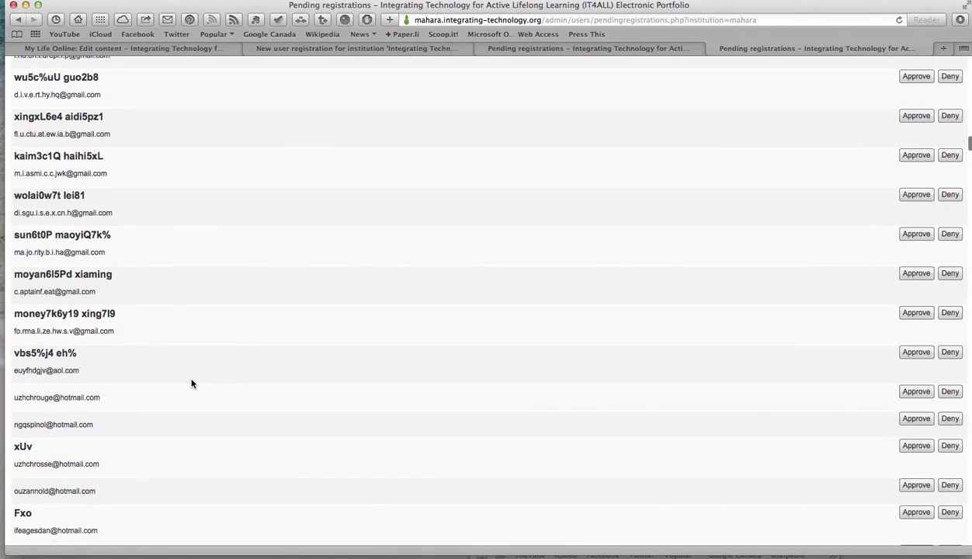
{"action": "scroll", "coordinate": [192, 383], "scroll_direction": "down", "scroll_amount": 7}
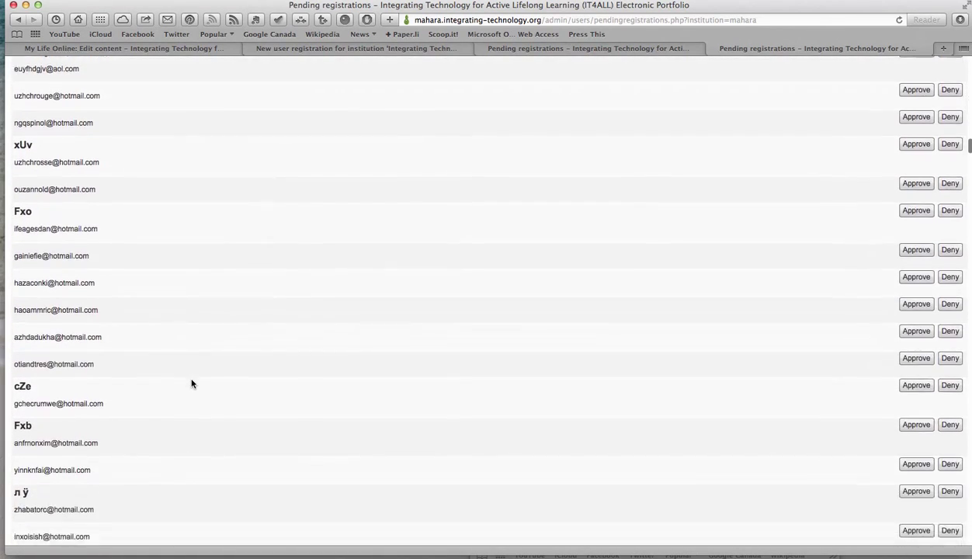
{"action": "scroll", "coordinate": [192, 383], "scroll_direction": "down", "scroll_amount": 4}
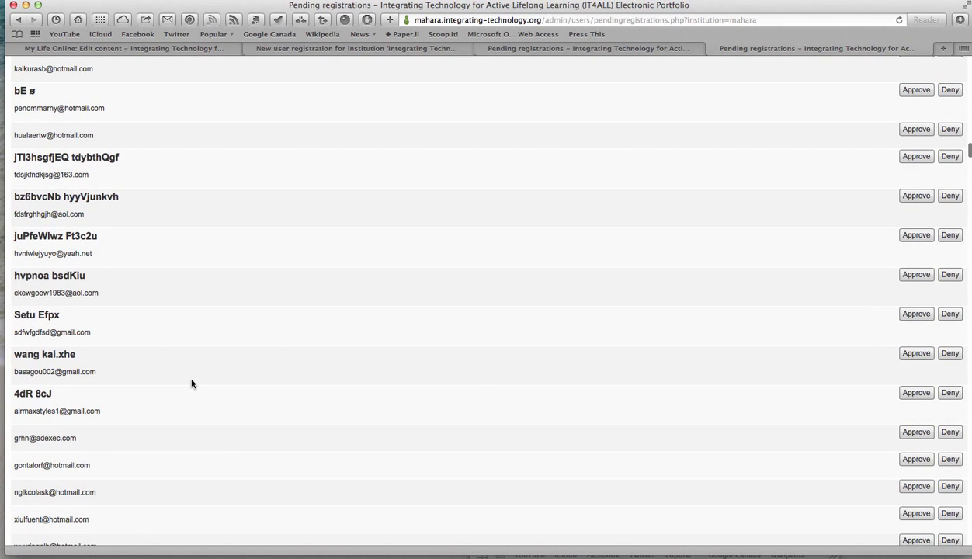
{"action": "scroll", "coordinate": [192, 383], "scroll_direction": "down", "scroll_amount": 14}
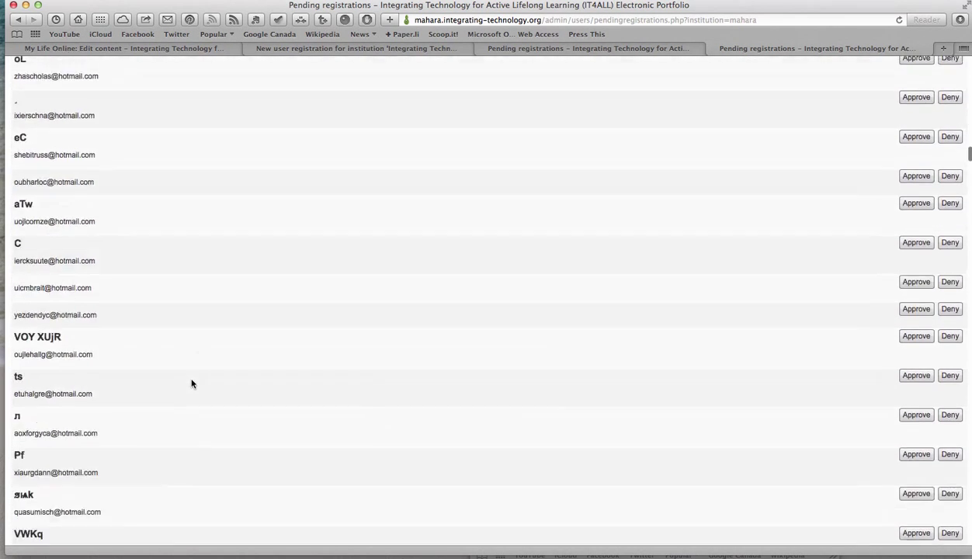
{"action": "scroll", "coordinate": [192, 383], "scroll_direction": "down", "scroll_amount": 1}
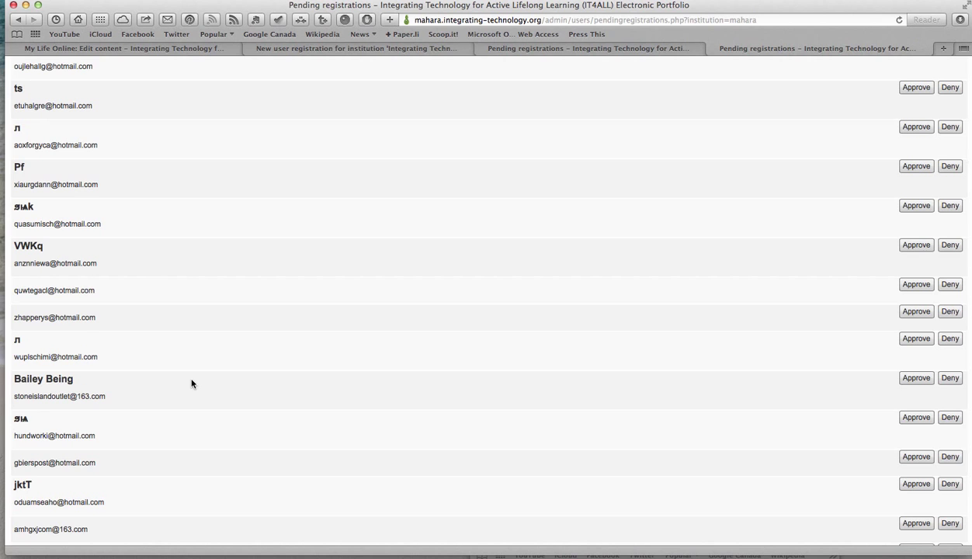
{"action": "scroll", "coordinate": [191, 382], "scroll_direction": "down", "scroll_amount": 7}
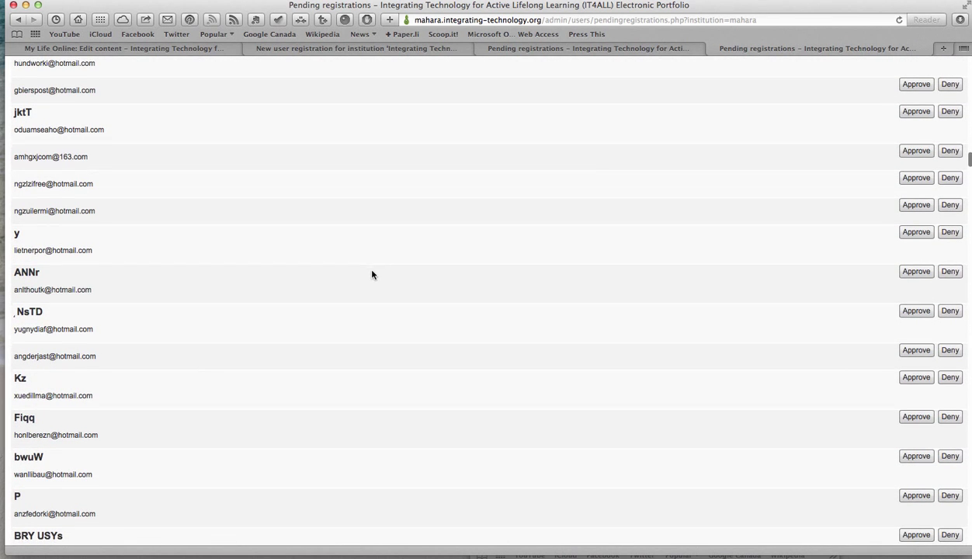
{"action": "scroll", "coordinate": [372, 274], "scroll_direction": "down", "scroll_amount": 8}
{"action": "scroll", "coordinate": [372, 274], "scroll_direction": "down", "scroll_amount": 6}
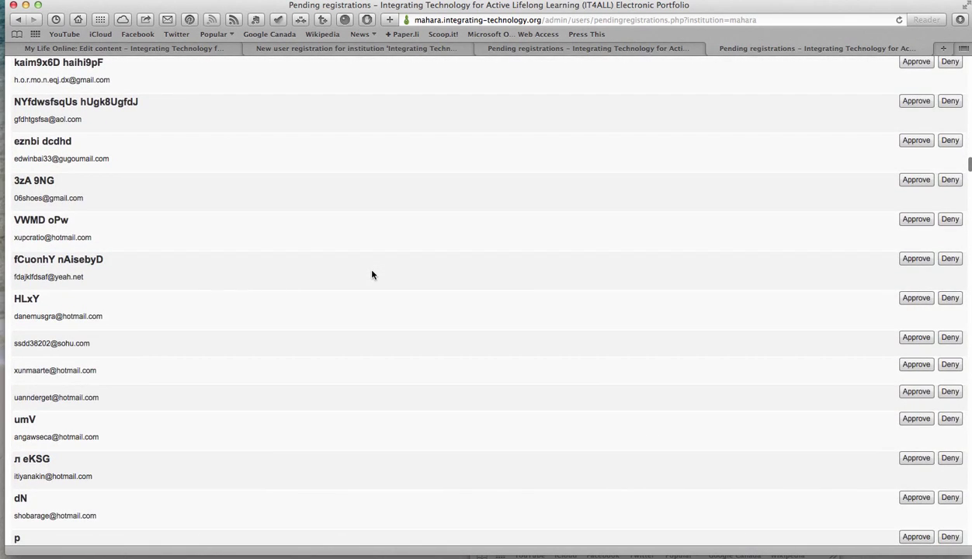
{"action": "scroll", "coordinate": [372, 274], "scroll_direction": "down", "scroll_amount": 20}
{"action": "scroll", "coordinate": [372, 274], "scroll_direction": "down", "scroll_amount": 20}
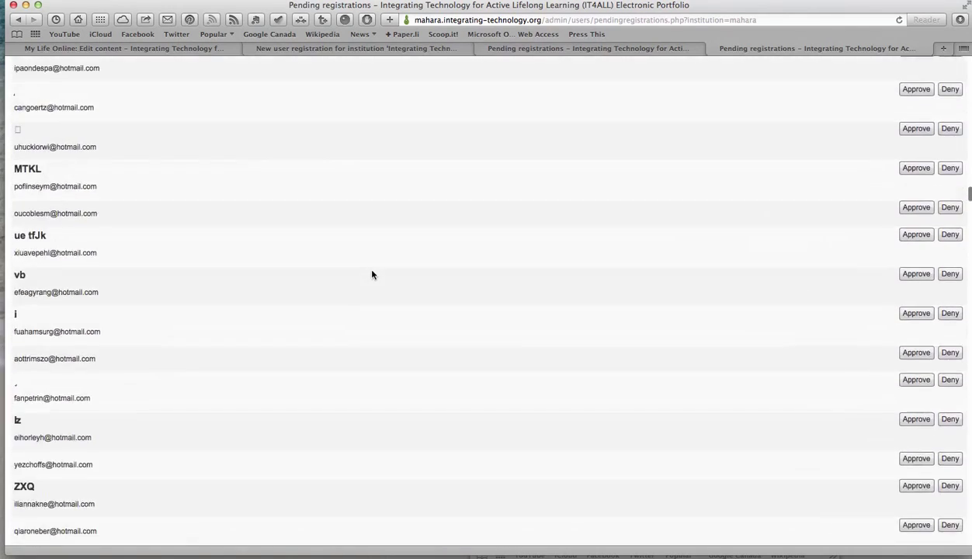
{"action": "scroll", "coordinate": [372, 274], "scroll_direction": "down", "scroll_amount": 15}
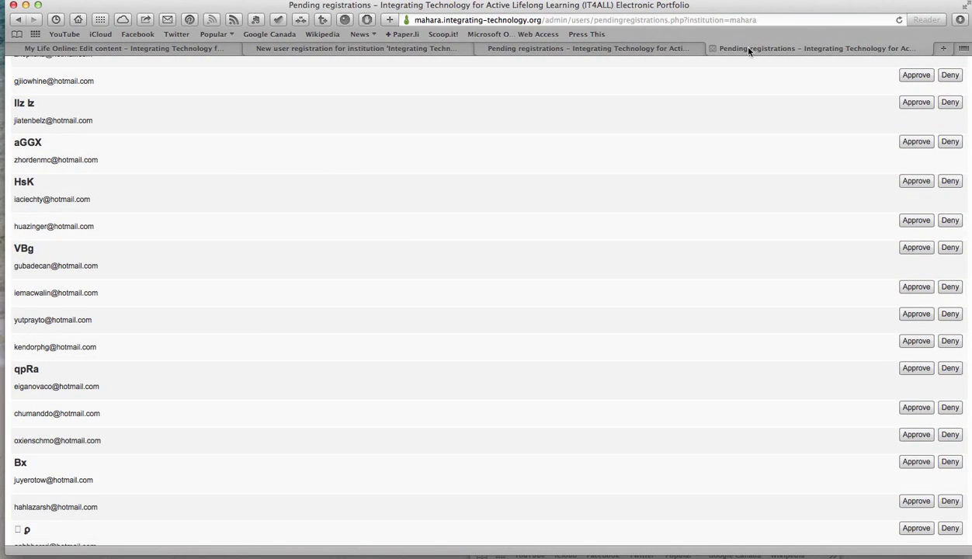
{"action": "scroll", "coordinate": [176, 109], "scroll_direction": "up", "scroll_amount": 10}
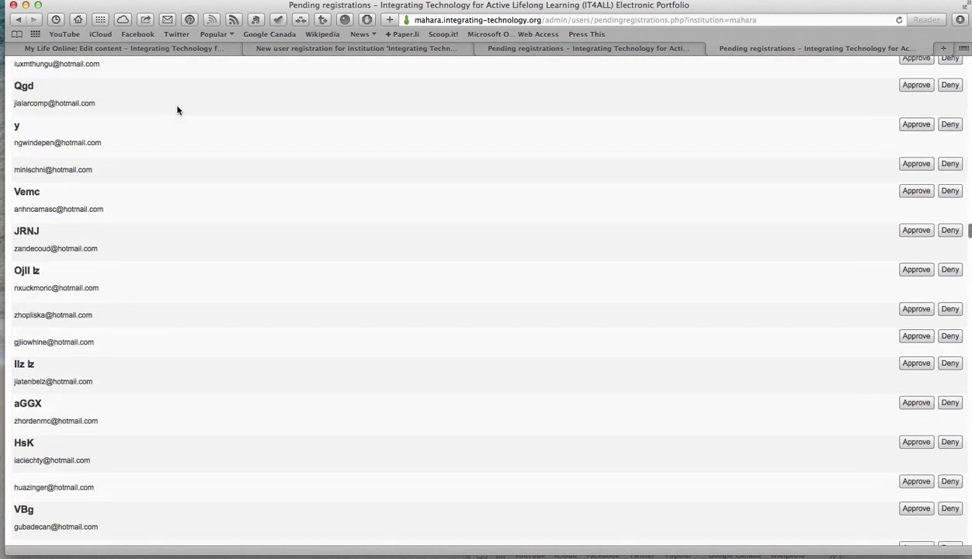
Go to the cleared pending registrations tab, then open the admin User search listing.
{"action": "left_click", "coordinate": [502, 48]}
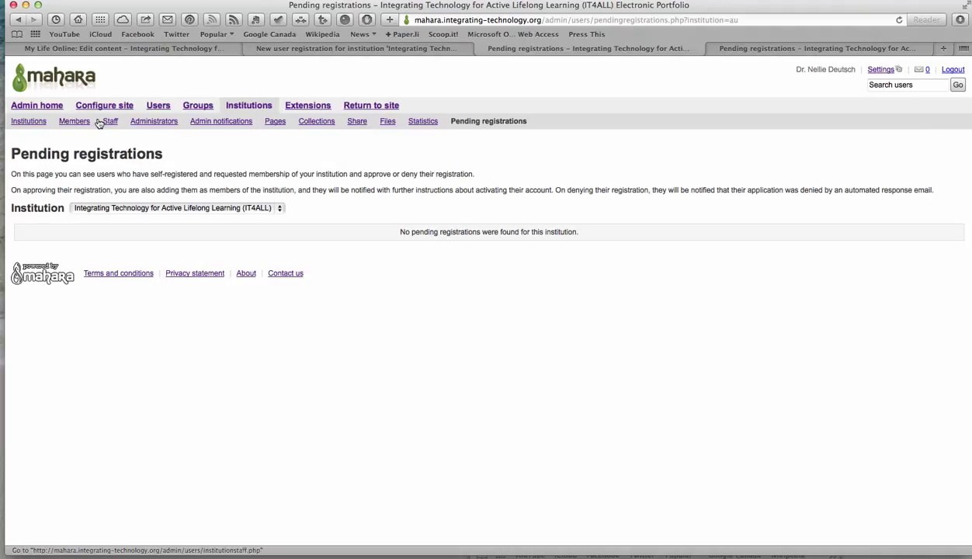
{"action": "left_click", "coordinate": [159, 106]}
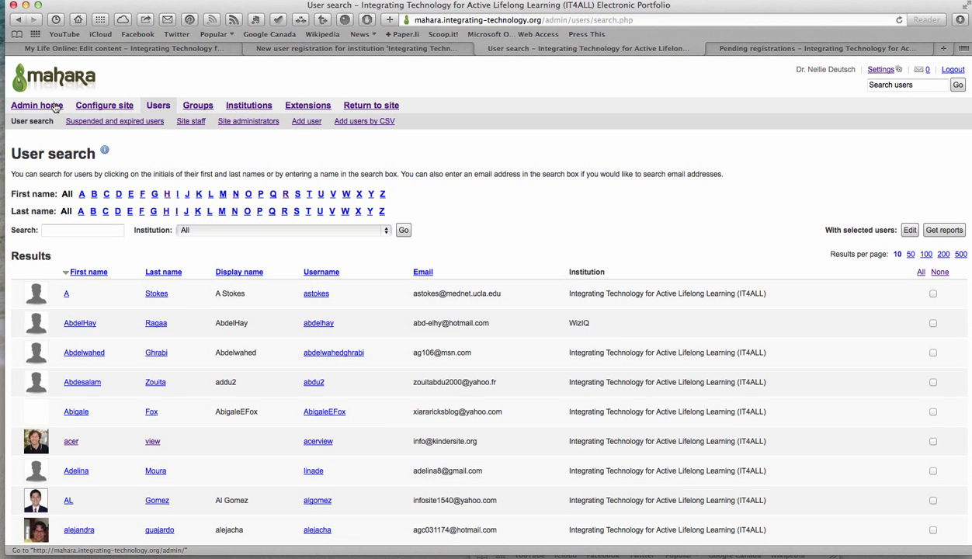
Open the Add user form from Admin home under Manage users.
{"action": "left_click", "coordinate": [25, 107]}
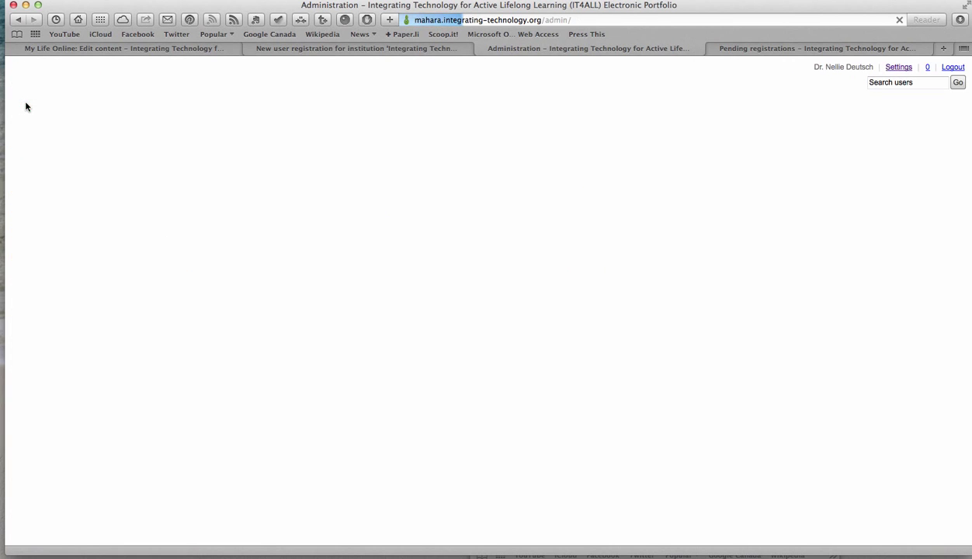
{"action": "scroll", "coordinate": [35, 384], "scroll_direction": "down", "scroll_amount": 2}
{"action": "scroll", "coordinate": [34, 383], "scroll_direction": "down", "scroll_amount": 2}
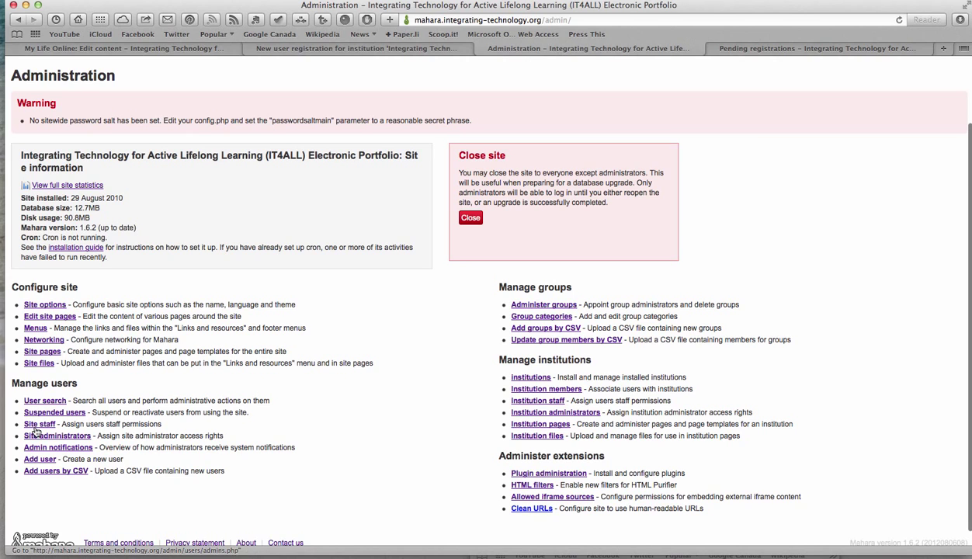
{"action": "left_click", "coordinate": [44, 459]}
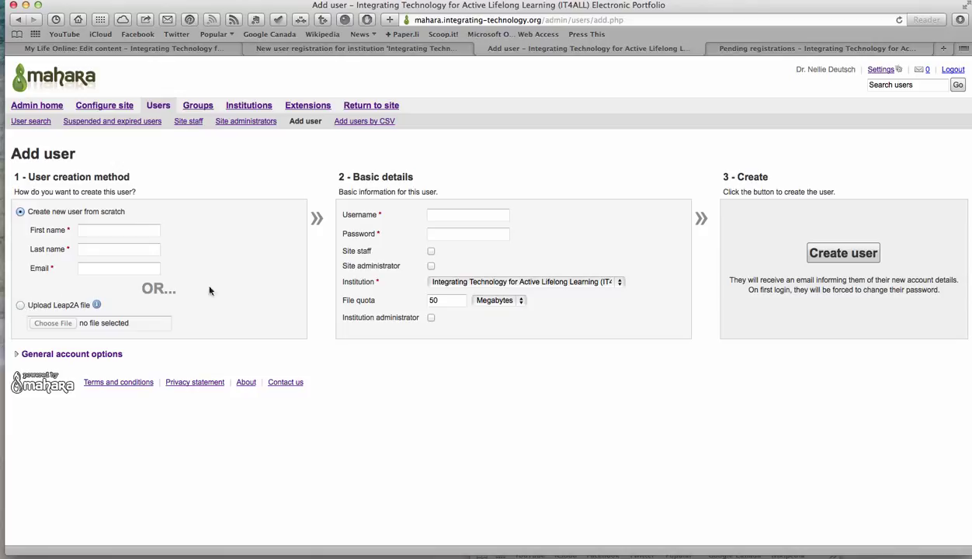
Point out the First name, Last name, Email, Username and Password fields, then return to the 'Creating an e-portfolio' slide.
{"action": "left_click", "coordinate": [436, 214]}
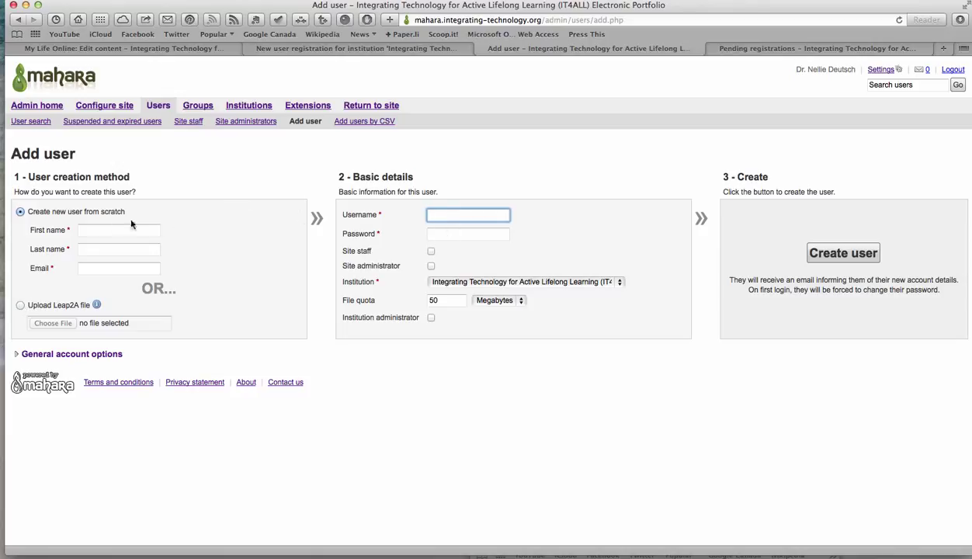
{"action": "left_click", "coordinate": [92, 229]}
{"action": "left_click", "coordinate": [95, 250]}
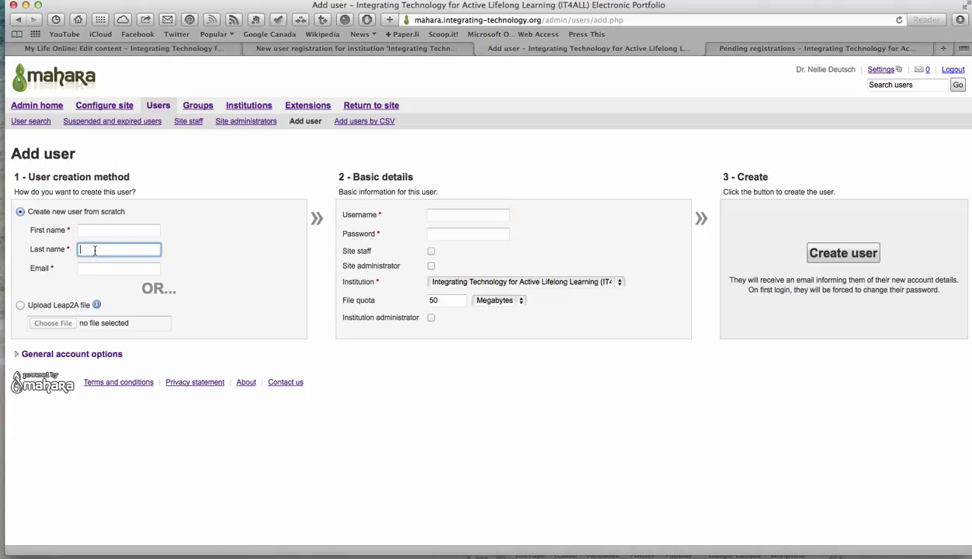
{"action": "left_click", "coordinate": [92, 271]}
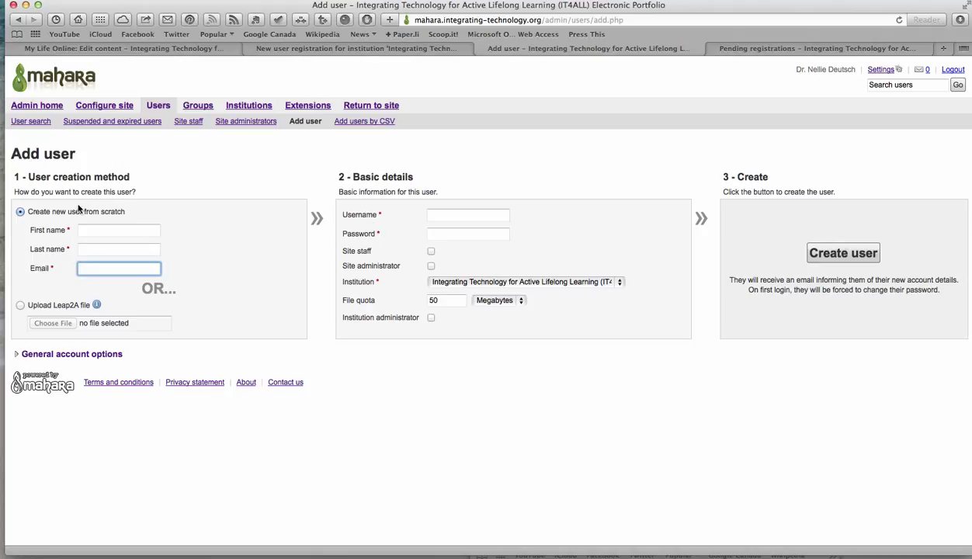
{"action": "left_click", "coordinate": [434, 217]}
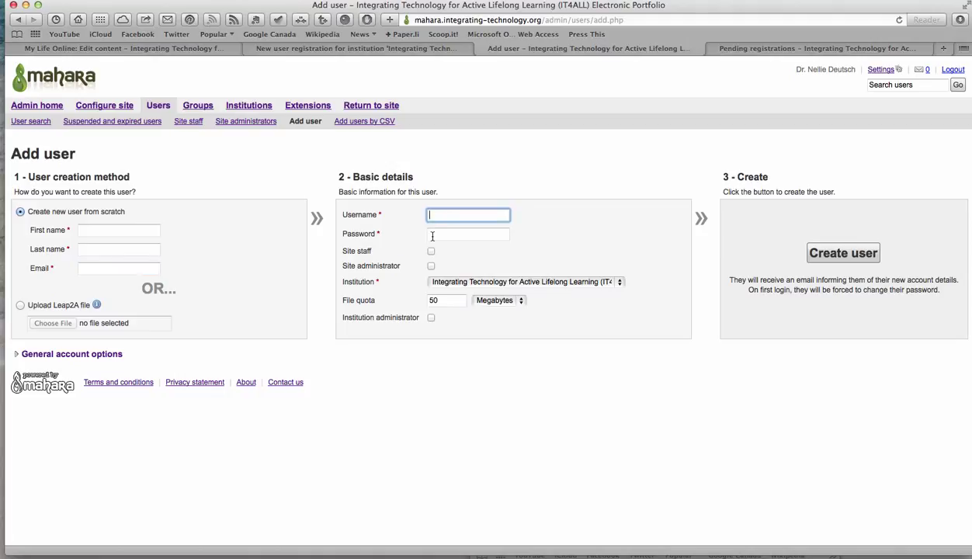
{"action": "left_click", "coordinate": [433, 234]}
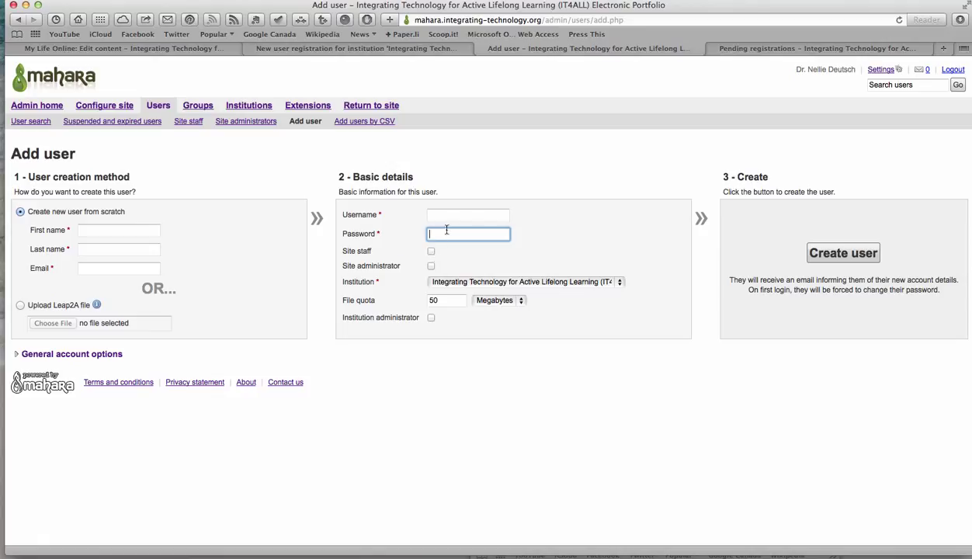
{"action": "left_click", "coordinate": [437, 213]}
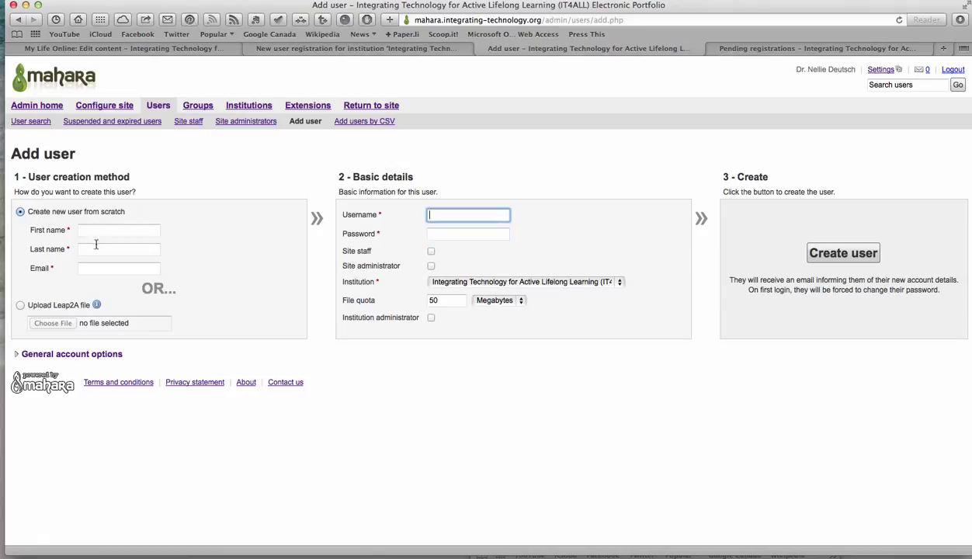
{"action": "left_click", "coordinate": [438, 233]}
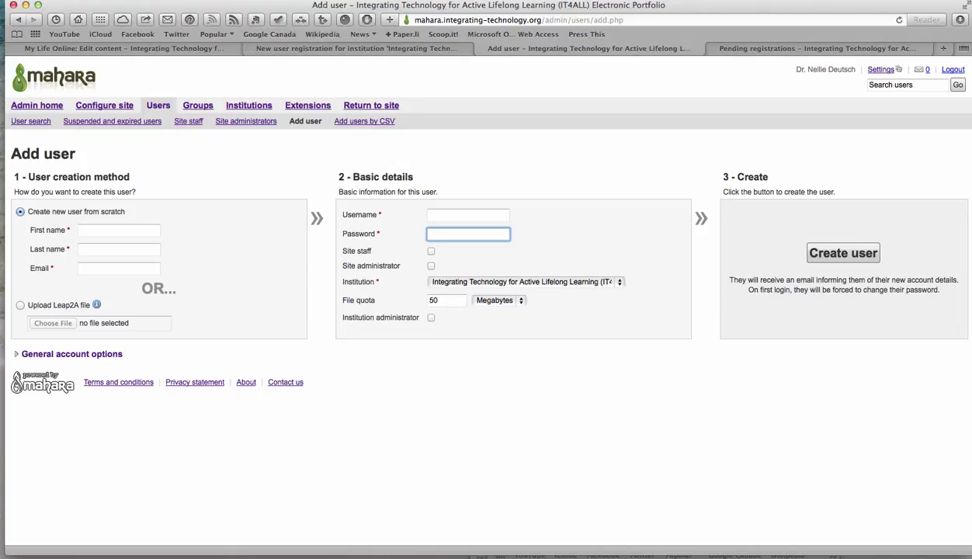
{"action": "key", "text": "super+m"}
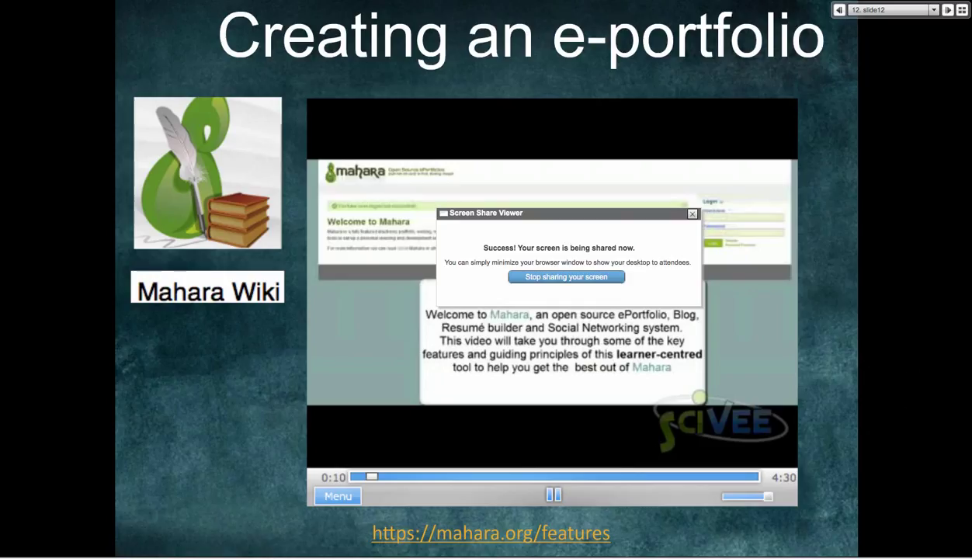
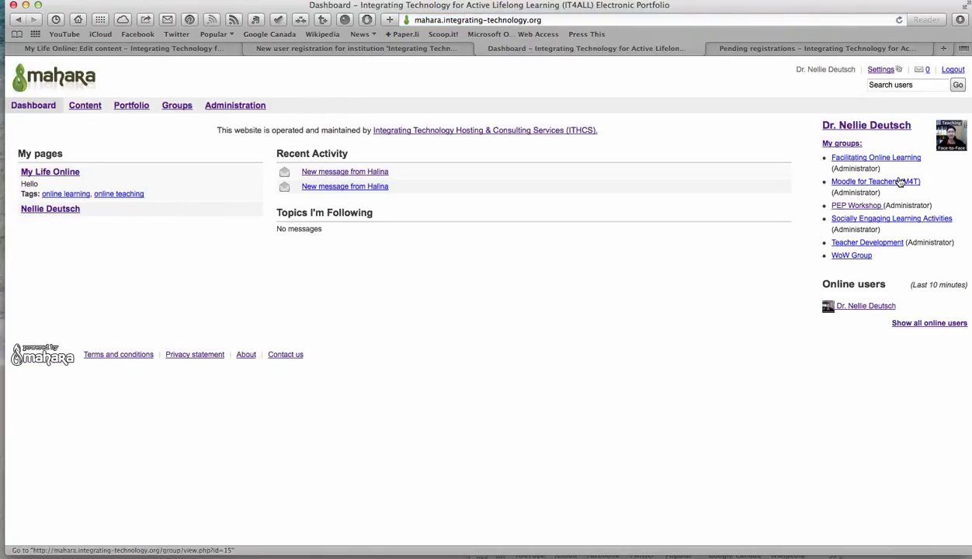
View all online users, then log out of Mahara.
{"action": "left_click", "coordinate": [928, 324]}
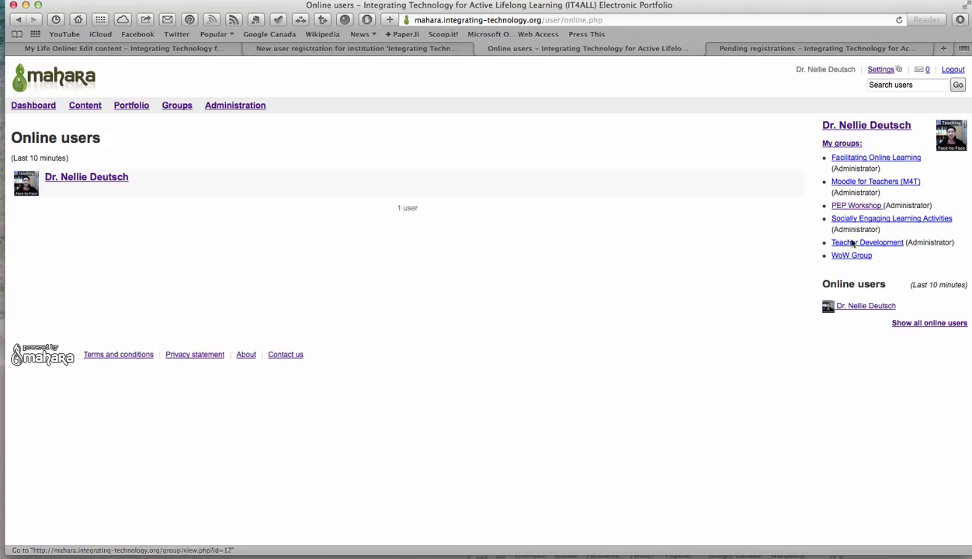
{"action": "left_click", "coordinate": [949, 71]}
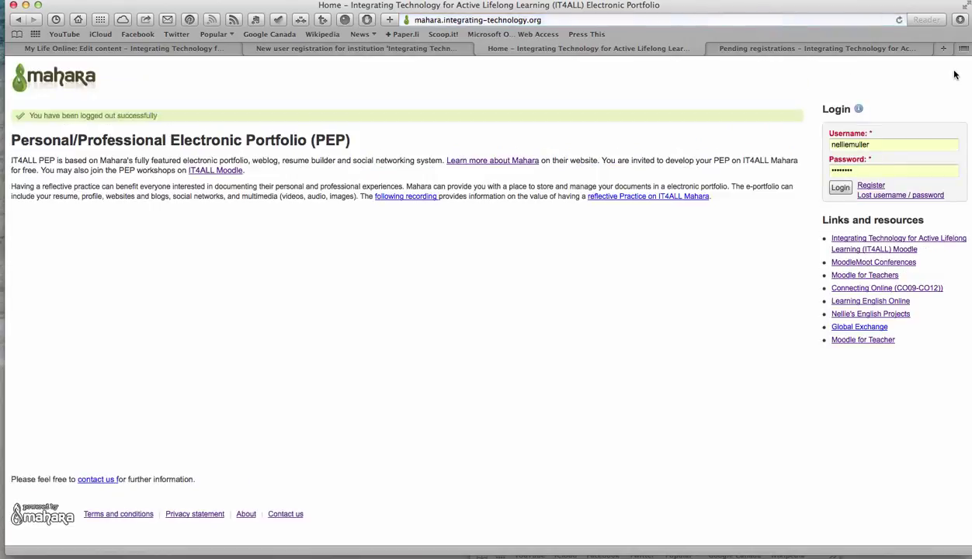
Shorten the username, submit the login, and save the password in Safari.
{"action": "left_click", "coordinate": [881, 145]}
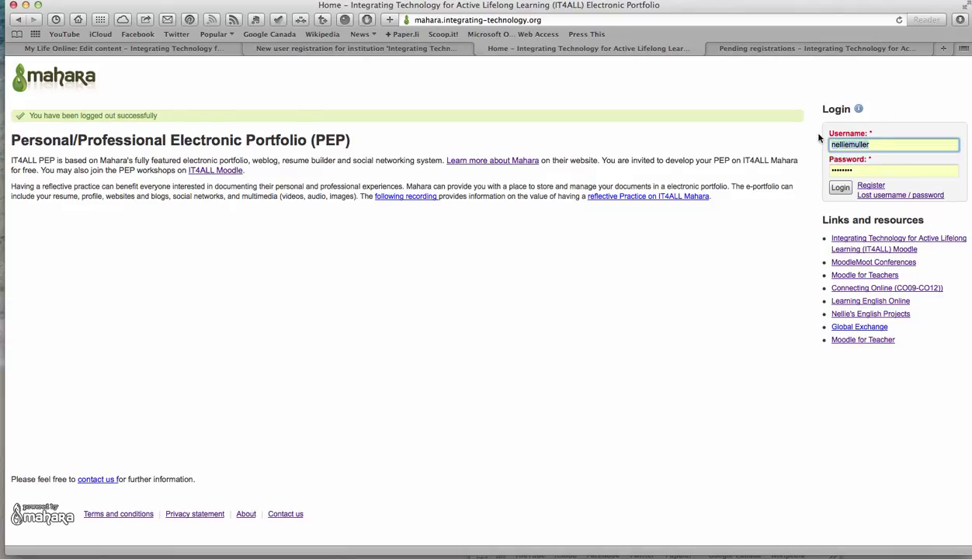
{"action": "key", "text": "BackSpace"}
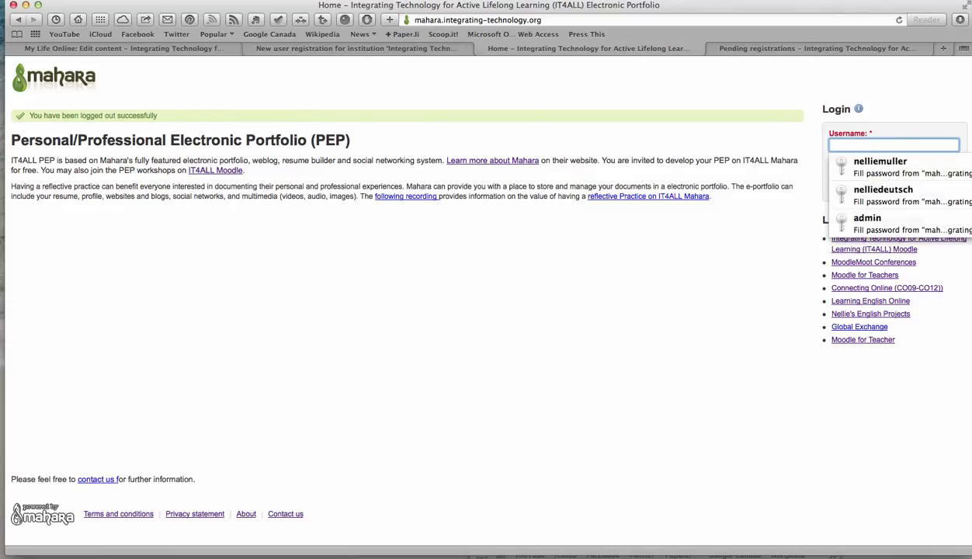
{"action": "type", "text": "nellie"}
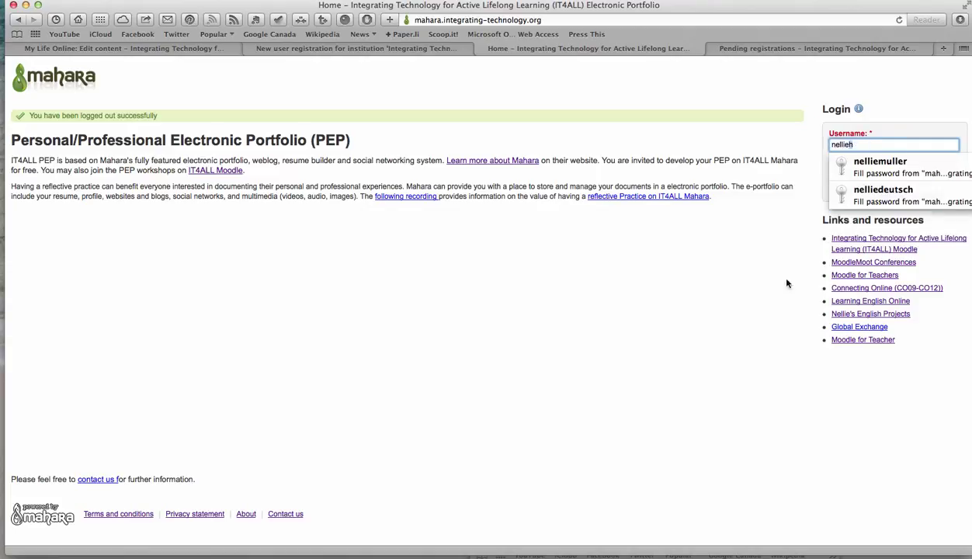
{"action": "key", "text": "Tab"}
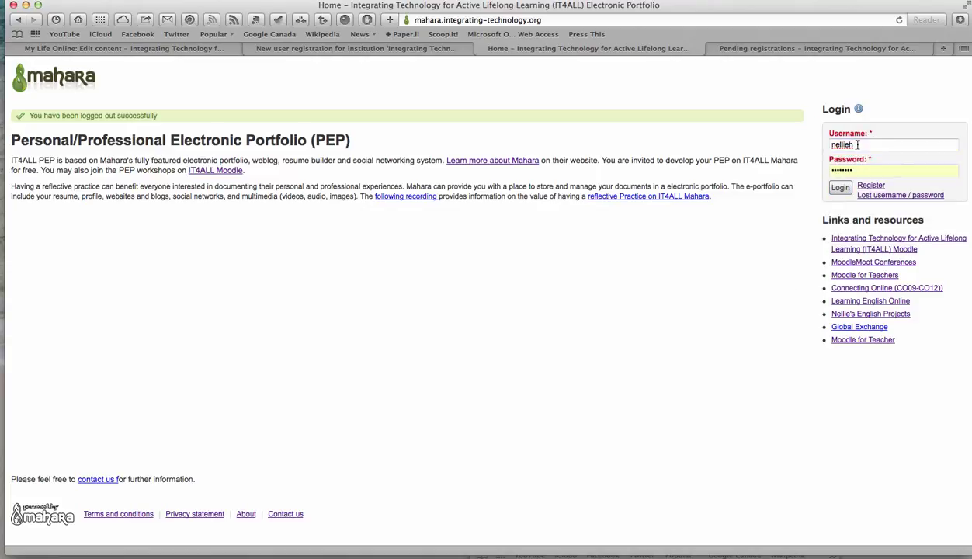
{"action": "left_click", "coordinate": [861, 145]}
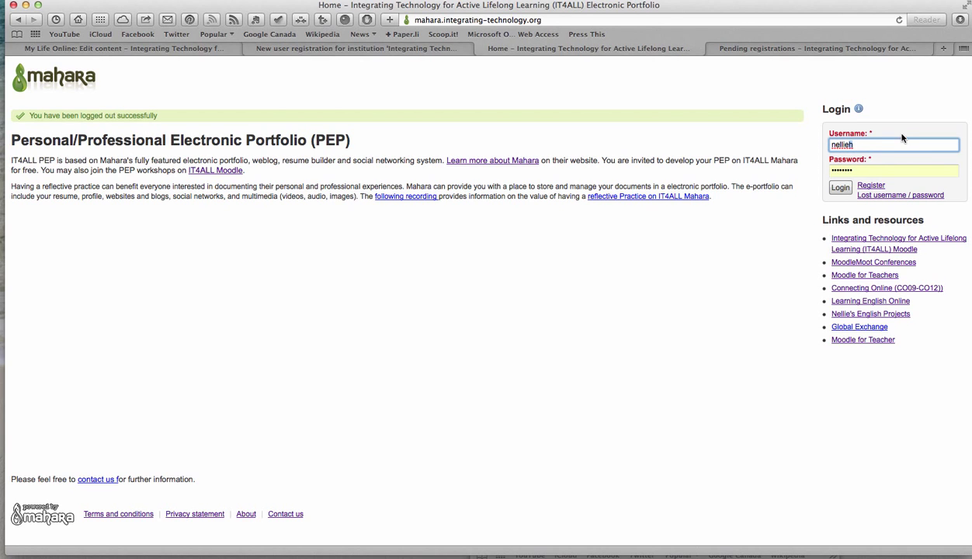
{"action": "key", "text": "BackSpace"}
{"action": "left_click", "coordinate": [767, 233]}
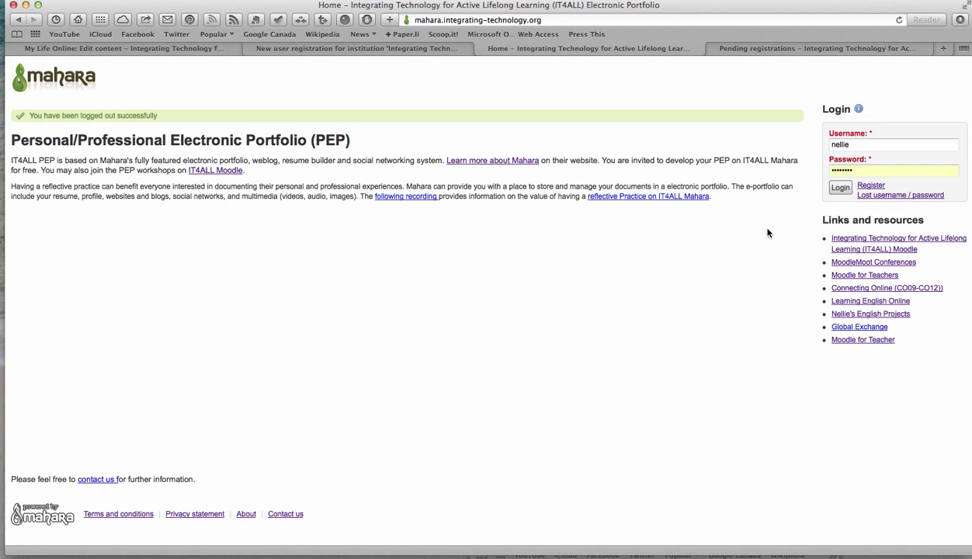
{"action": "left_click", "coordinate": [840, 187]}
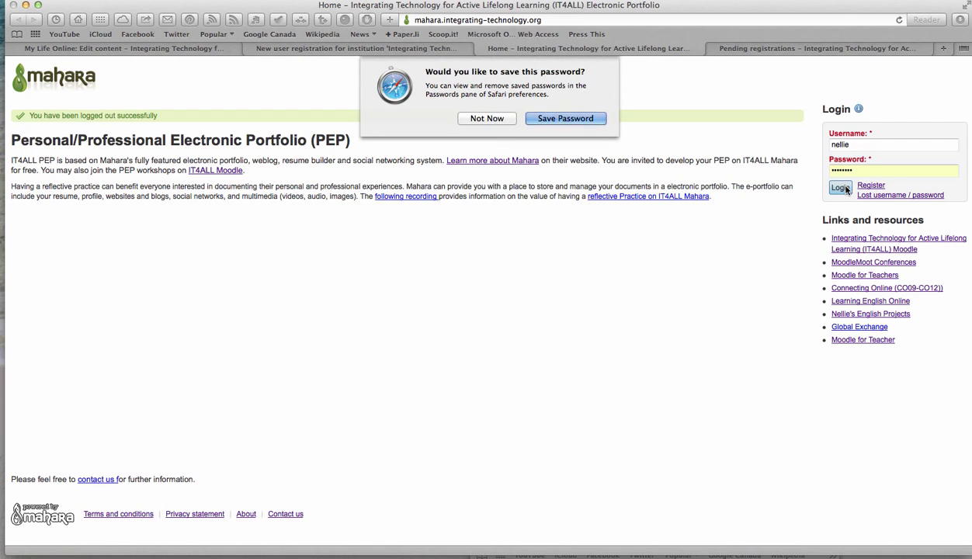
{"action": "left_click", "coordinate": [573, 118]}
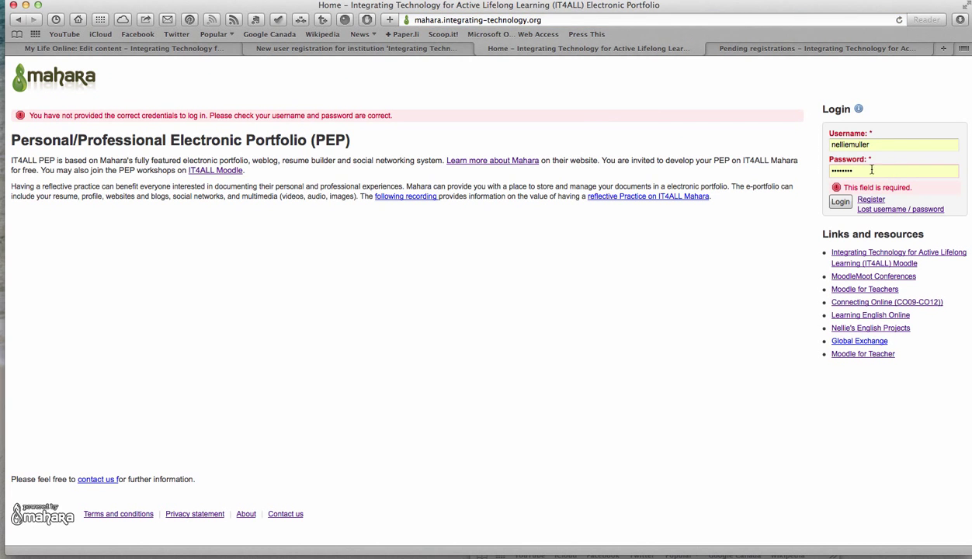
Remove the surname from the username, log in with a new password, and update Safari's saved password.
{"action": "left_click_drag", "start_coordinate": [851, 144], "coordinate": [926, 145]}
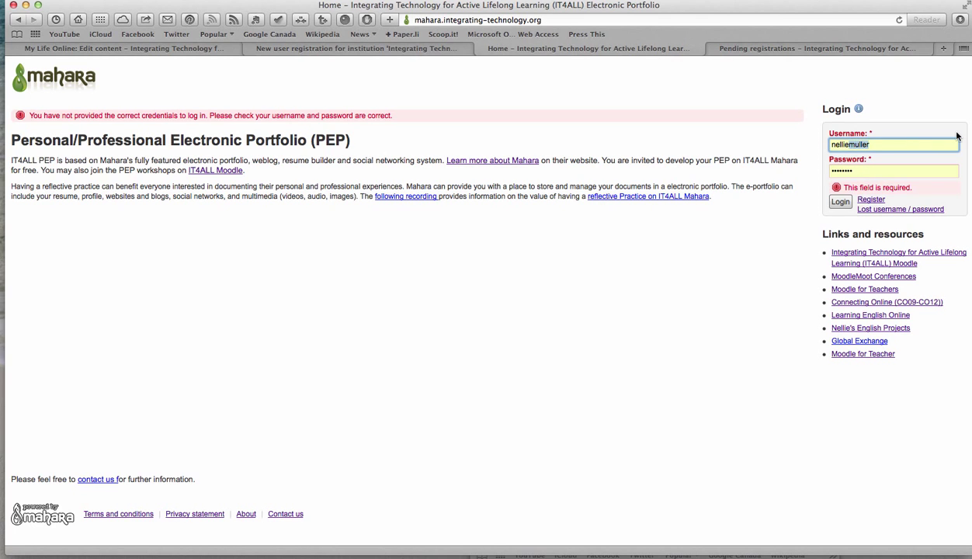
{"action": "key", "text": "BackSpace"}
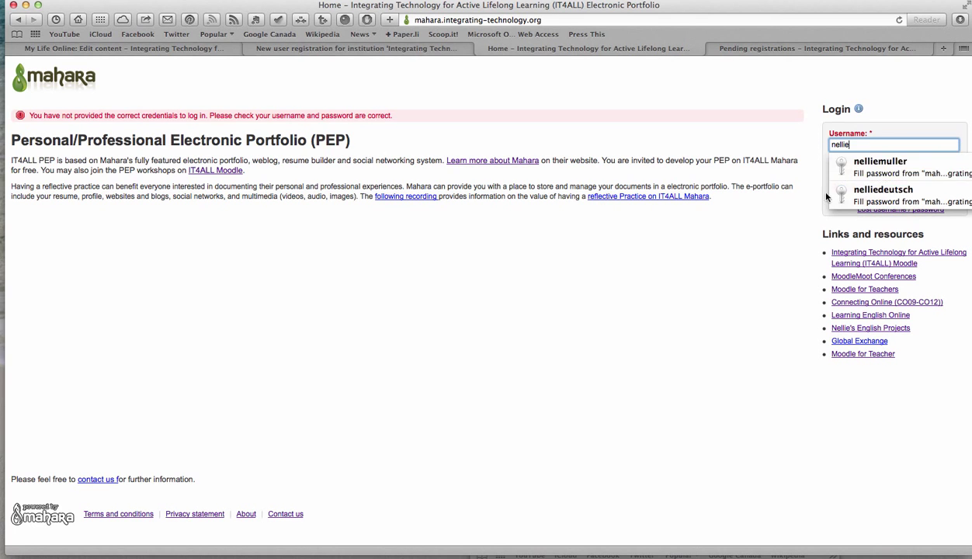
{"action": "left_click", "coordinate": [795, 211]}
{"action": "left_click_drag", "start_coordinate": [852, 171], "coordinate": [815, 166]}
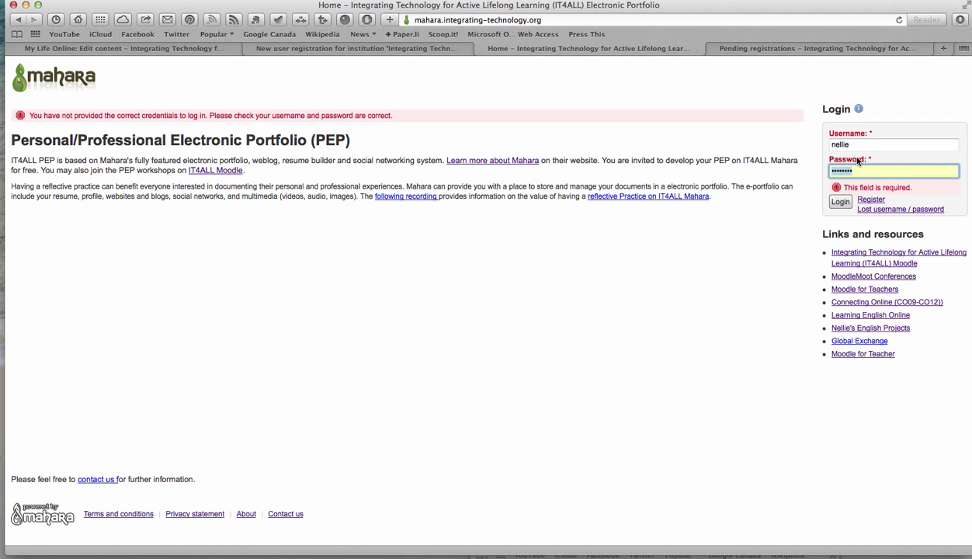
{"action": "type", "text": "n"}
{"action": "key", "text": "Return"}
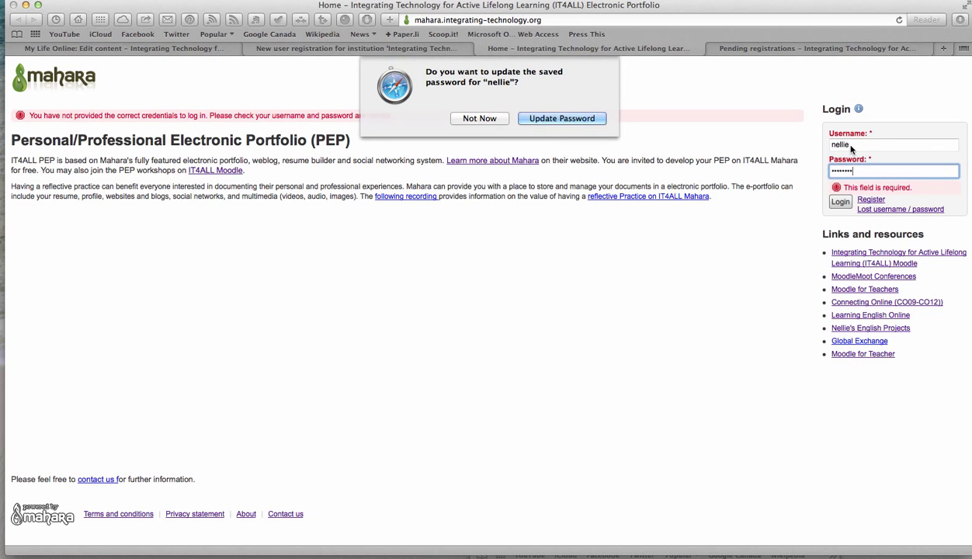
{"action": "left_click", "coordinate": [585, 119]}
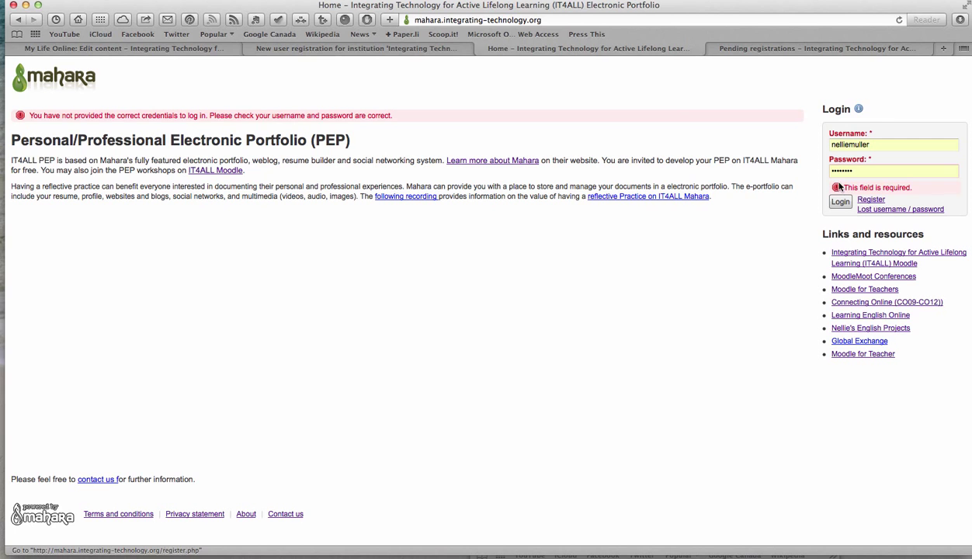
On the lost username/password page, send a reset request for a partial username.
{"action": "left_click", "coordinate": [878, 211]}
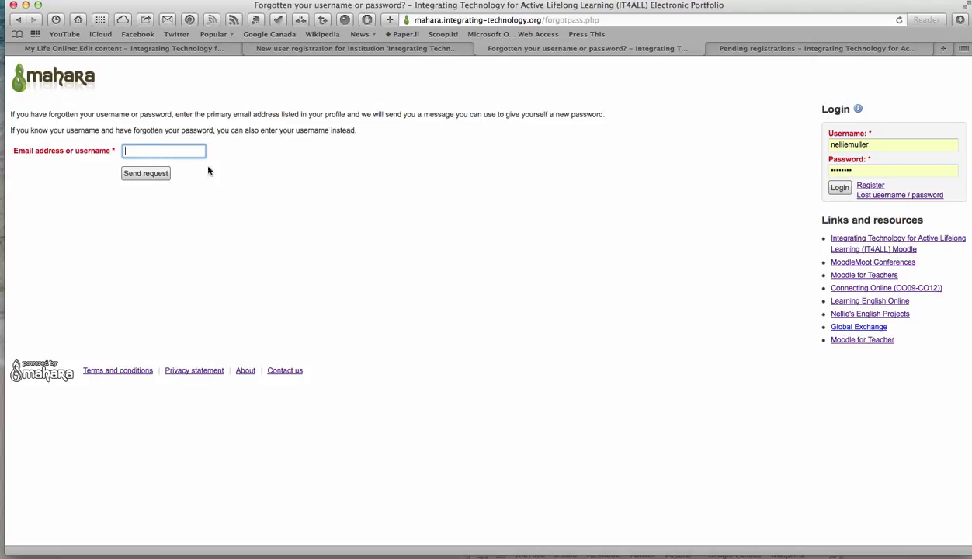
{"action": "type", "text": "n"}
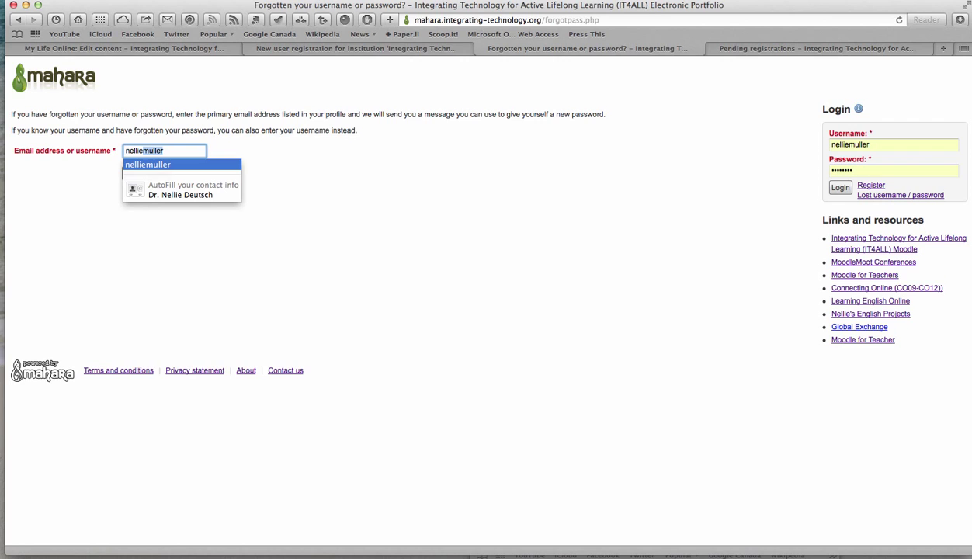
{"action": "key", "text": "BackSpace"}
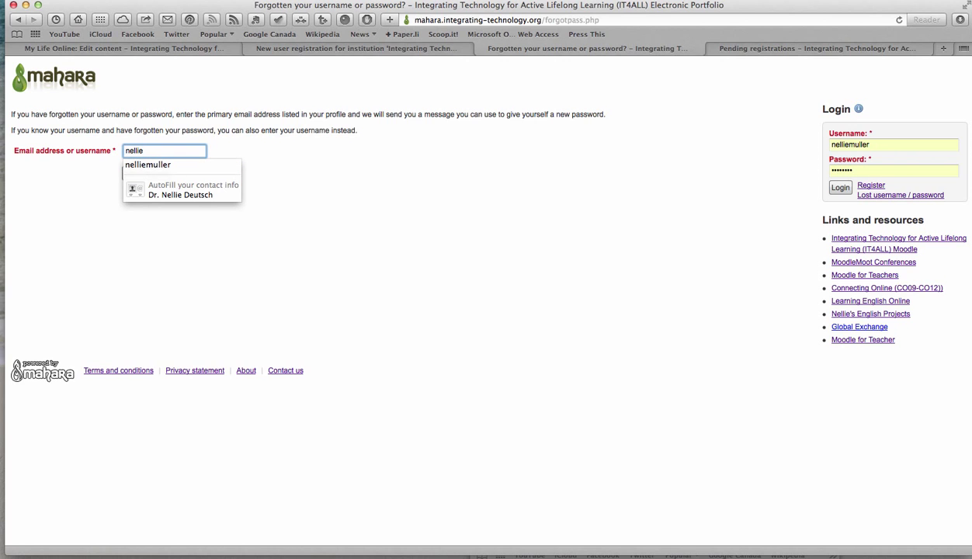
{"action": "left_click", "coordinate": [387, 233]}
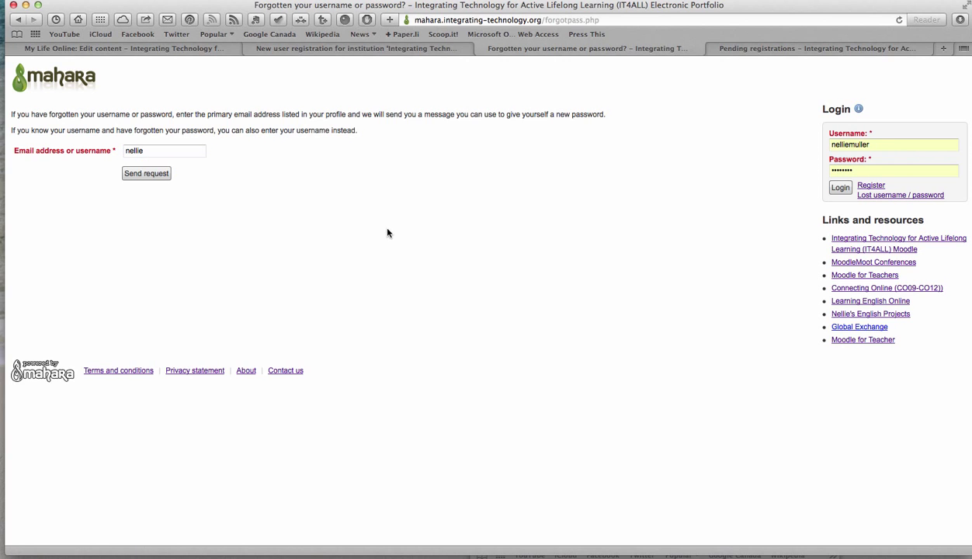
{"action": "left_click", "coordinate": [155, 178]}
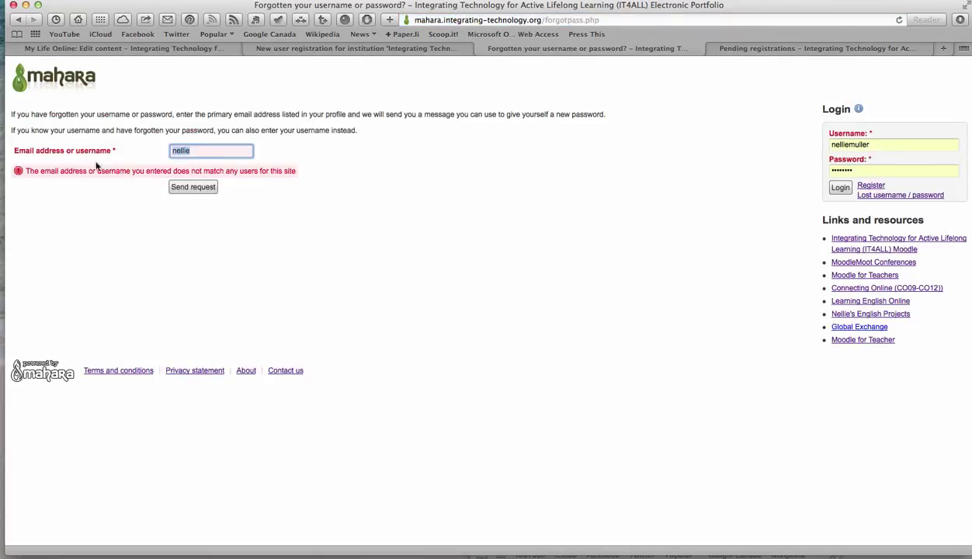
Replace the entered username and send the reset request again.
{"action": "left_click", "coordinate": [198, 152]}
{"action": "left_click_drag", "start_coordinate": [192, 150], "coordinate": [122, 139]}
{"action": "type", "text": "n"}
{"action": "left_click", "coordinate": [201, 186]}
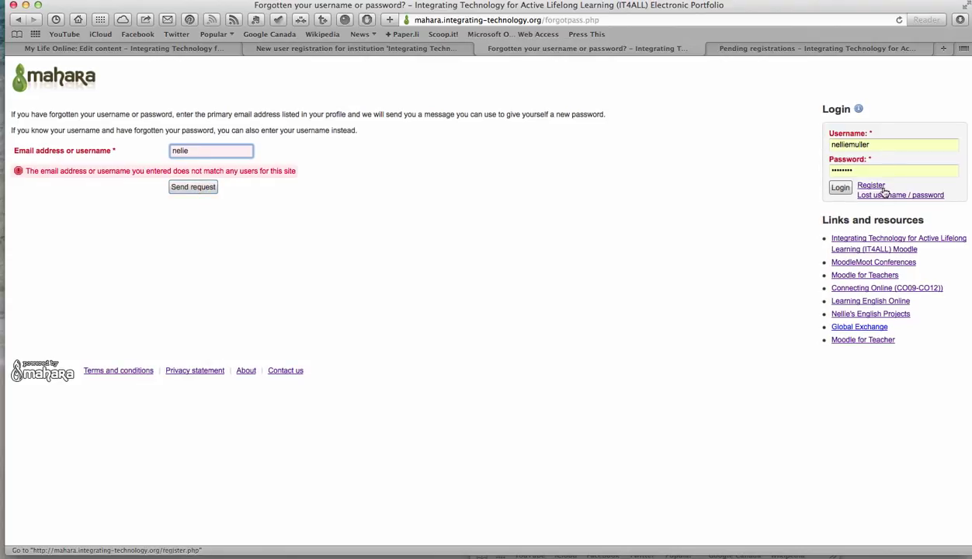
Retry the login, update Safari's saved passwords, then request a reset for the full username.
{"action": "left_click", "coordinate": [843, 188]}
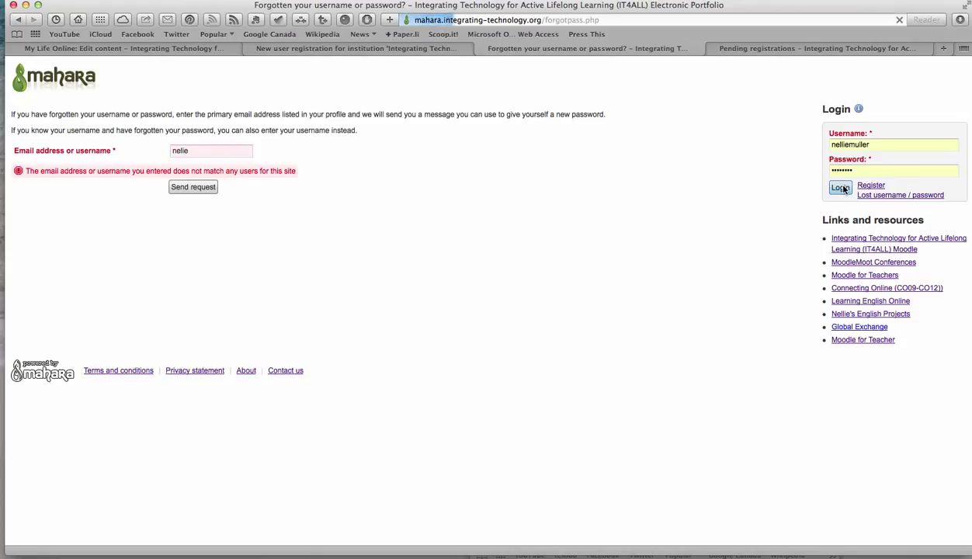
{"action": "double_click", "coordinate": [867, 172]}
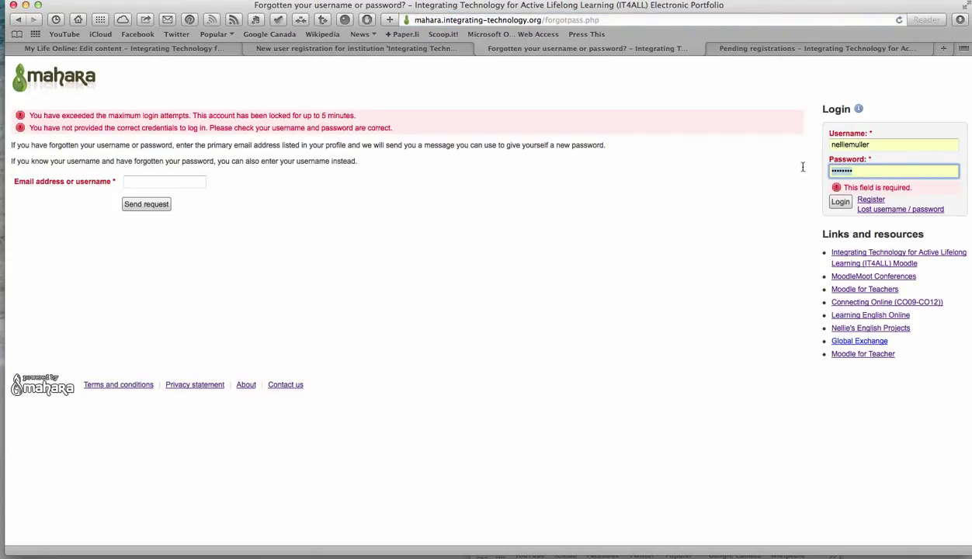
{"action": "type", "text": "•"}
{"action": "key", "text": "Return"}
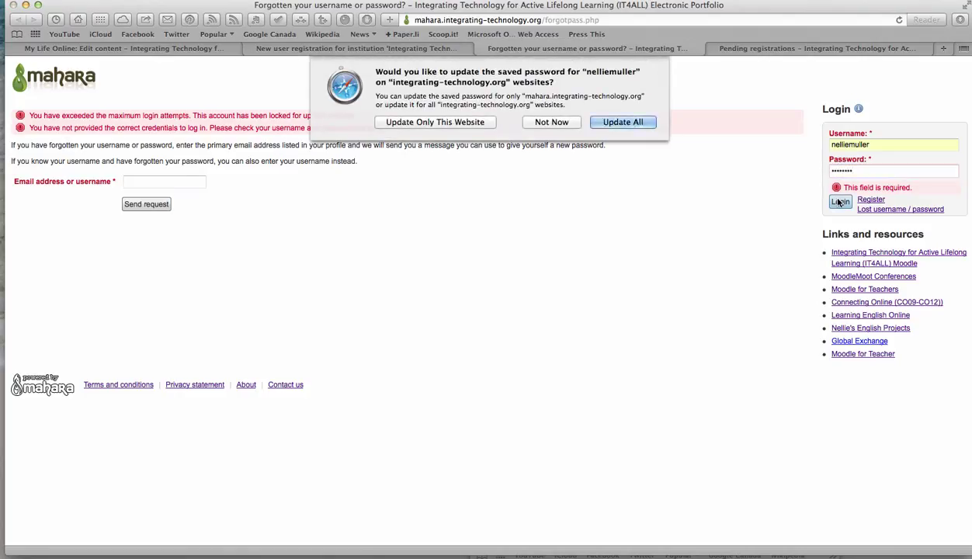
{"action": "left_click", "coordinate": [626, 124]}
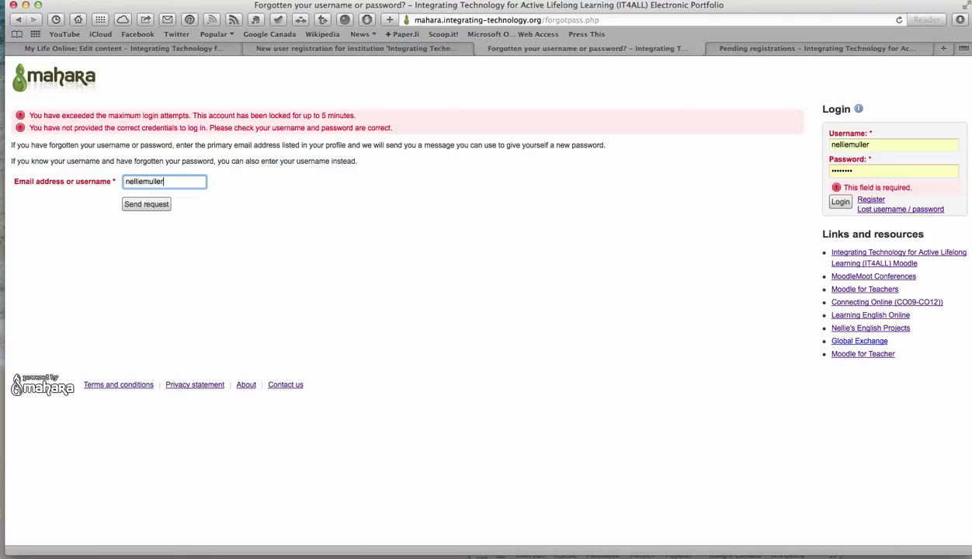
{"action": "left_click", "coordinate": [149, 204]}
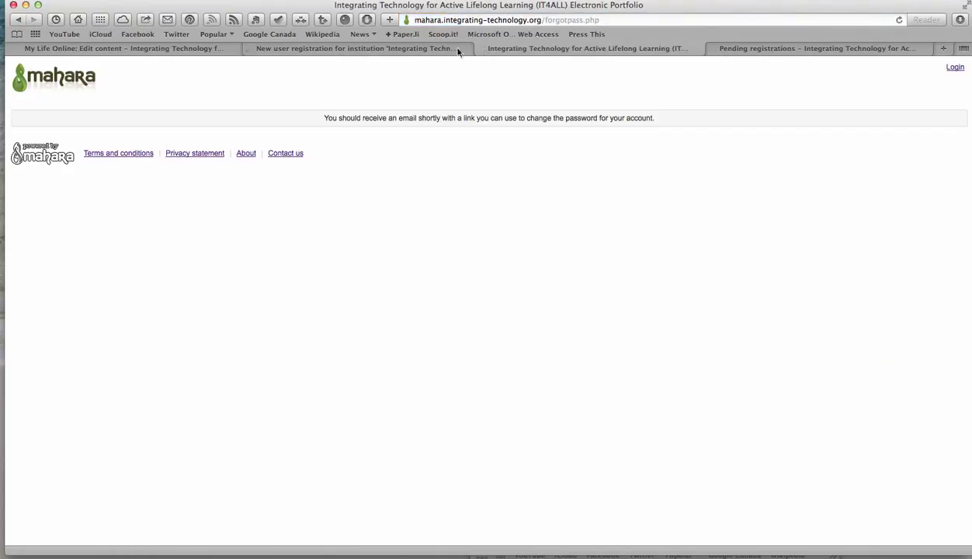
Return to the Gmail inbox and open the 'Username / password details' email.
{"action": "left_click", "coordinate": [757, 50]}
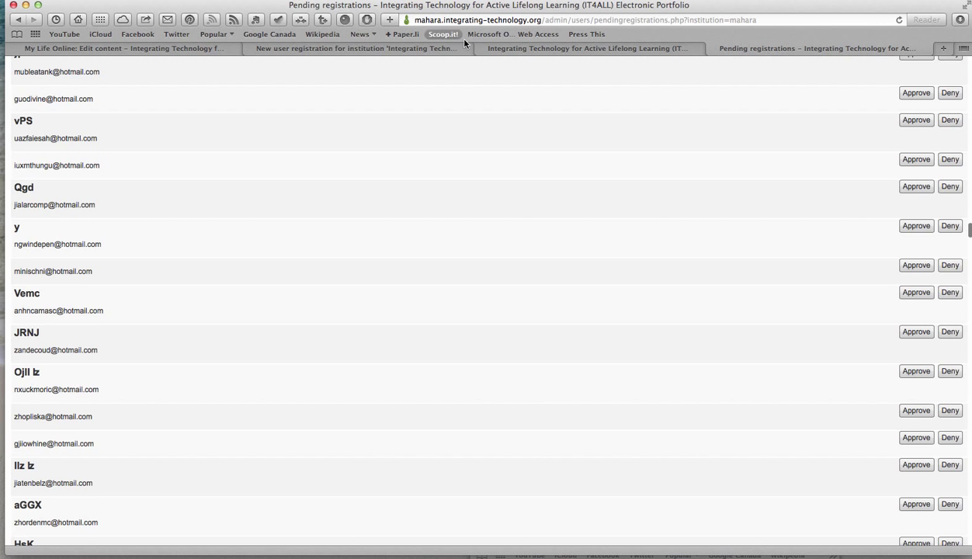
{"action": "left_click", "coordinate": [399, 50]}
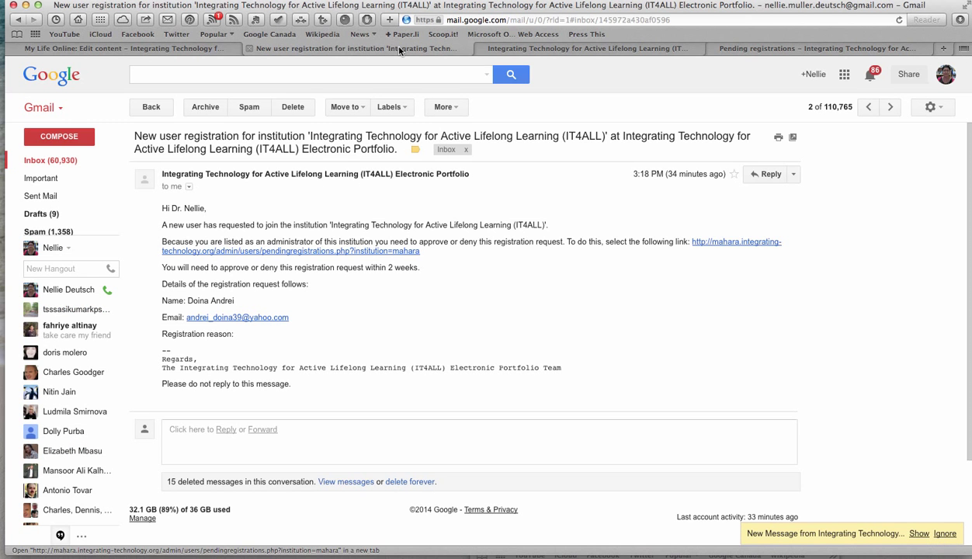
{"action": "left_click", "coordinate": [34, 163]}
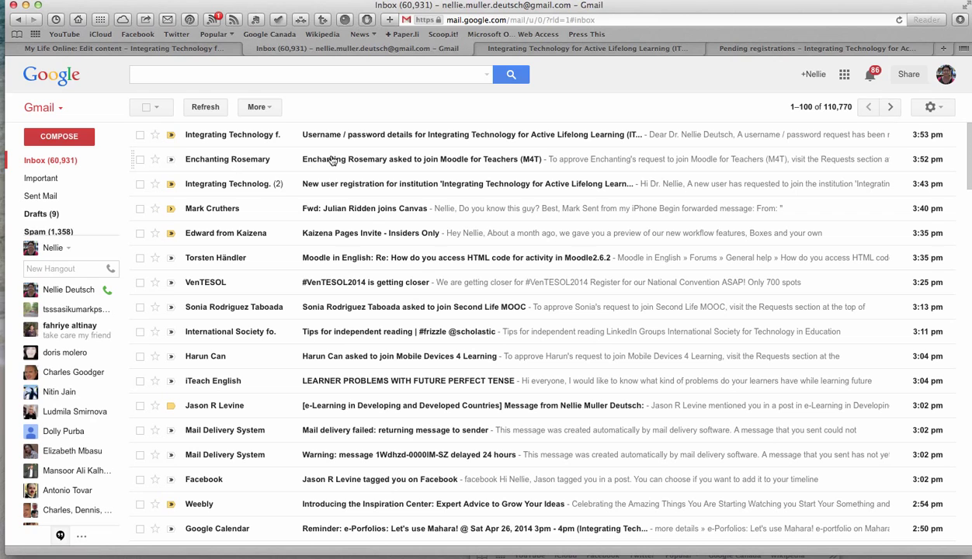
{"action": "left_click", "coordinate": [358, 137]}
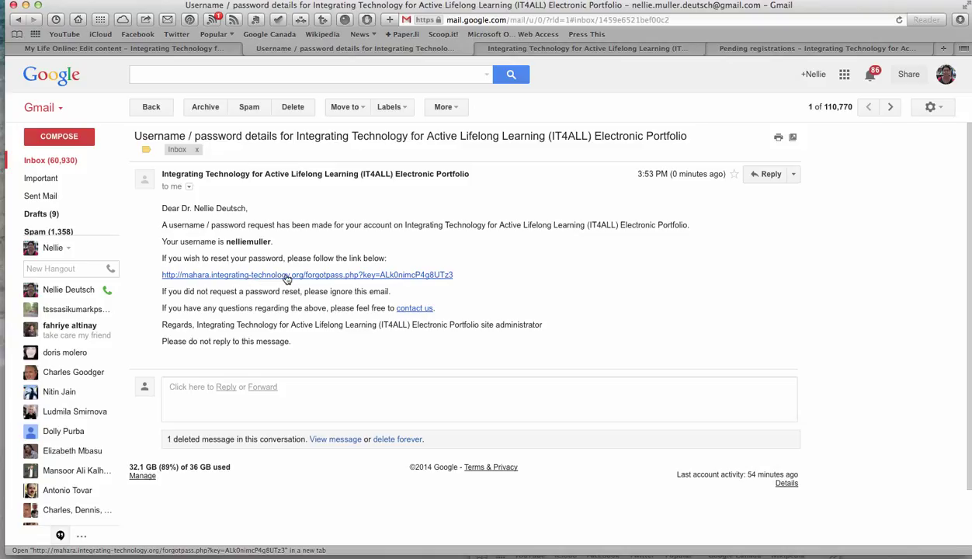
Follow the email's reset link and set the new password, entering it twice.
{"action": "left_click", "coordinate": [286, 278]}
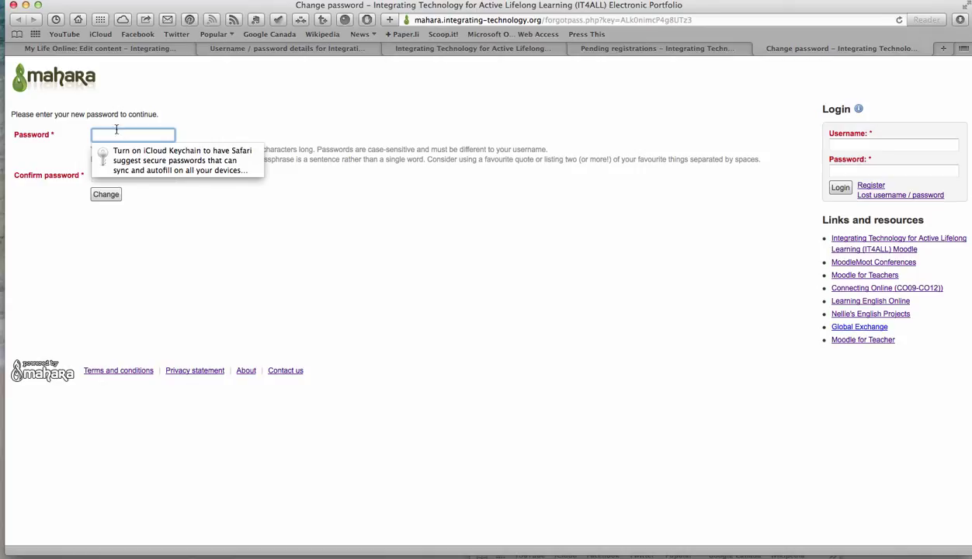
{"action": "type", "text": "•"}
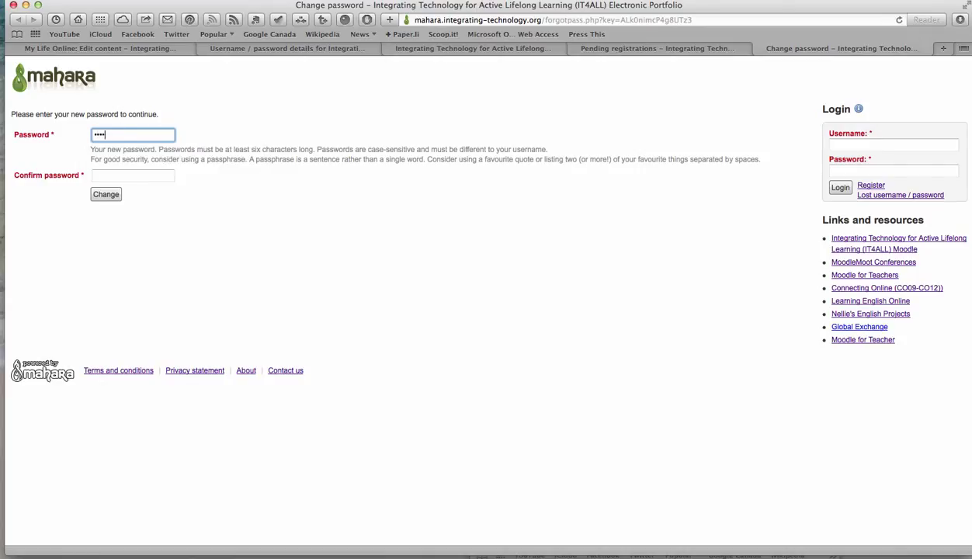
{"action": "left_click", "coordinate": [106, 177]}
{"action": "type", "text": "•"}
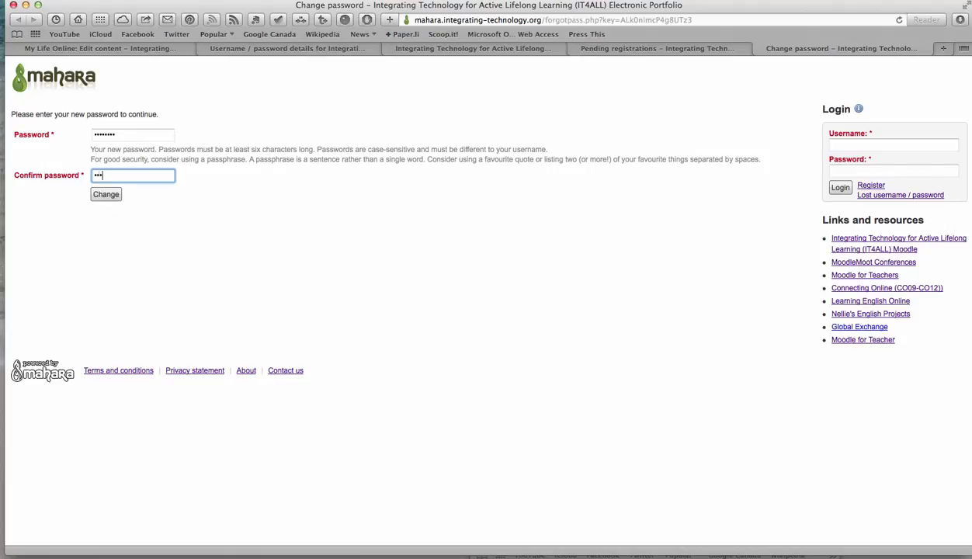
{"action": "left_click", "coordinate": [99, 195]}
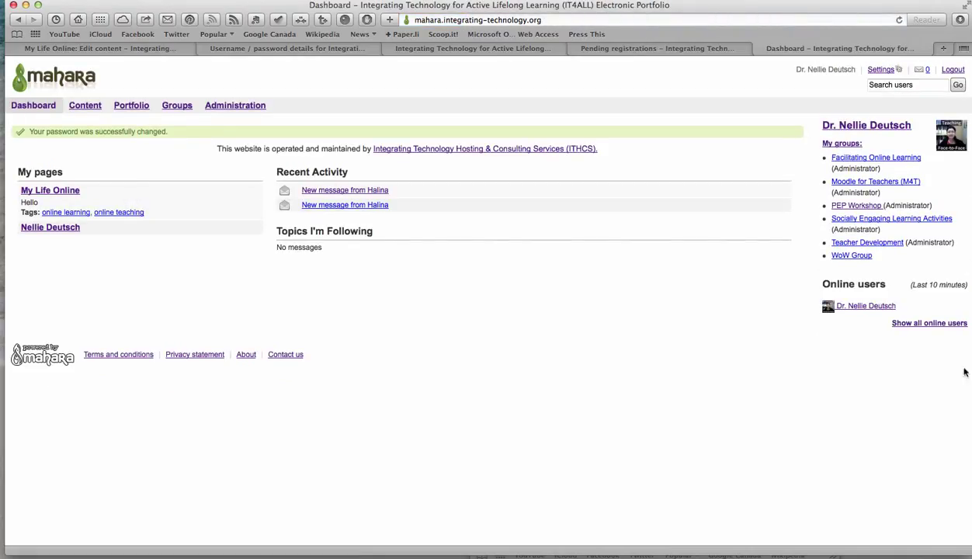
{"action": "left_click", "coordinate": [929, 323]}
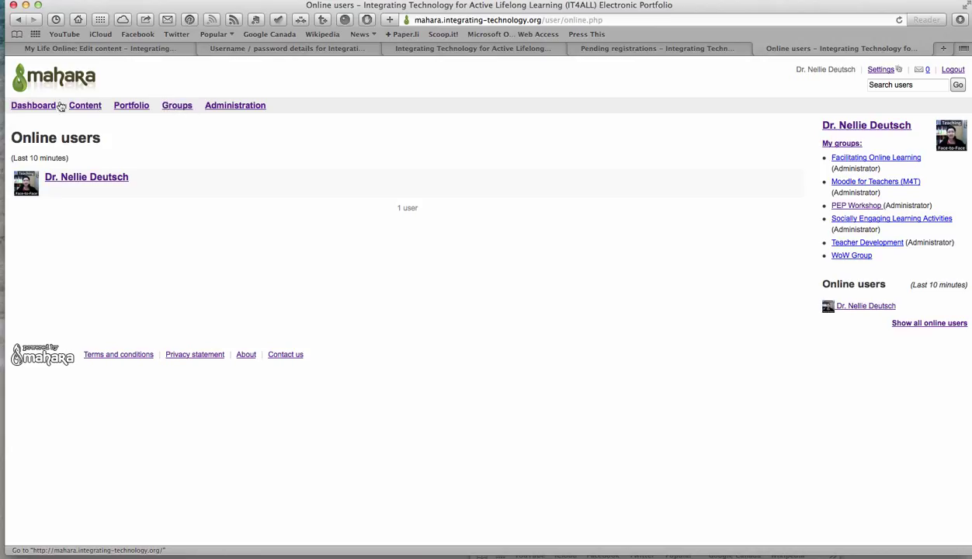
{"action": "left_click", "coordinate": [45, 106]}
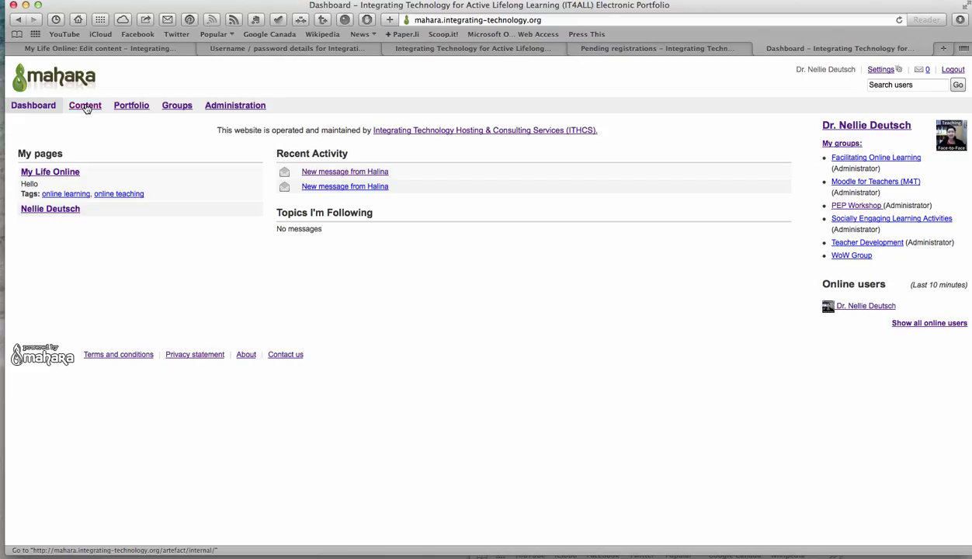
Browse the Contact information and Messaging tabs, then Profile pictures and Files.
{"action": "left_click", "coordinate": [85, 106]}
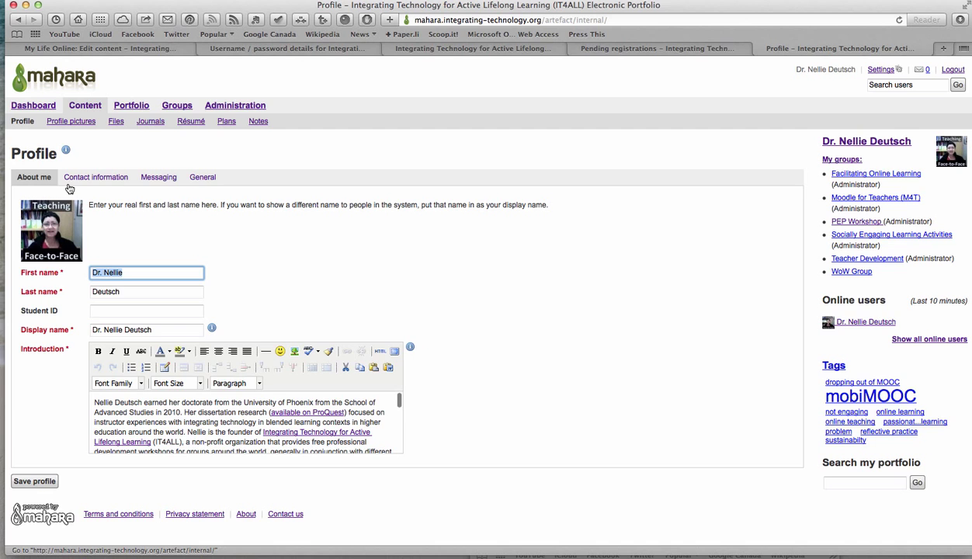
{"action": "scroll", "coordinate": [233, 423], "scroll_direction": "down", "scroll_amount": 3}
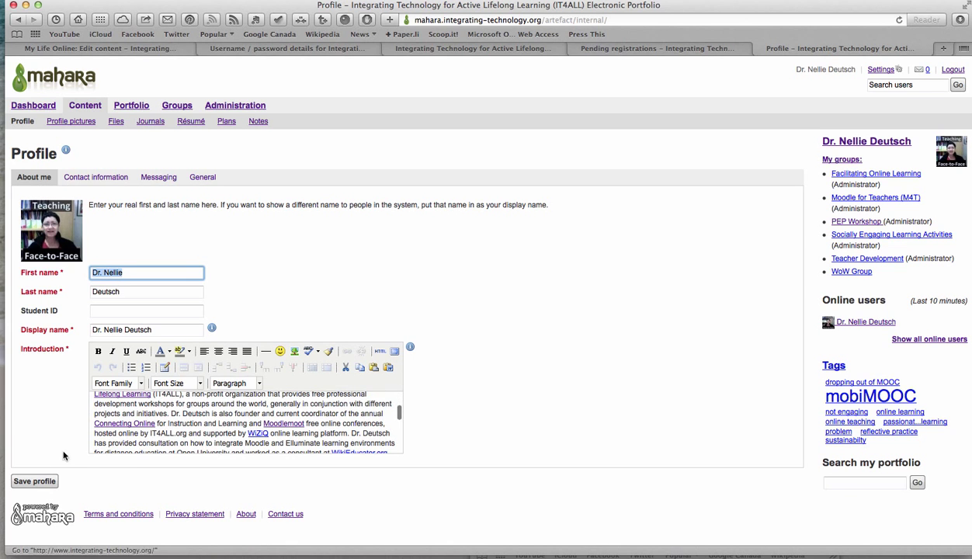
{"action": "left_click", "coordinate": [99, 178]}
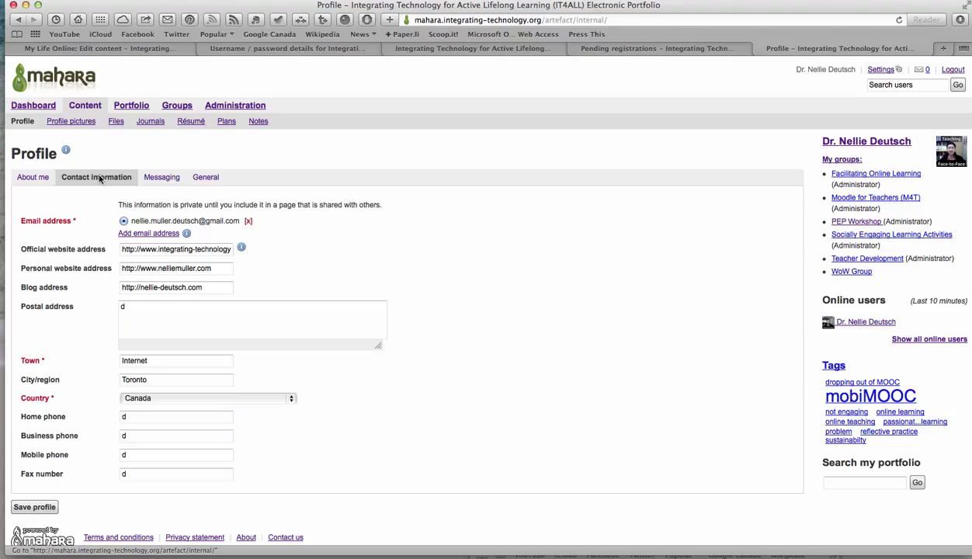
{"action": "left_click", "coordinate": [162, 180]}
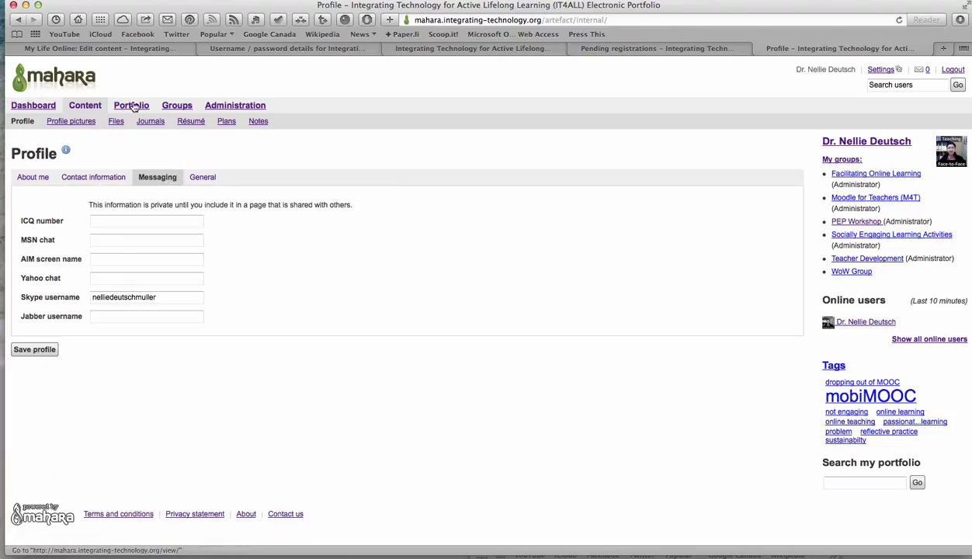
{"action": "left_click", "coordinate": [77, 122]}
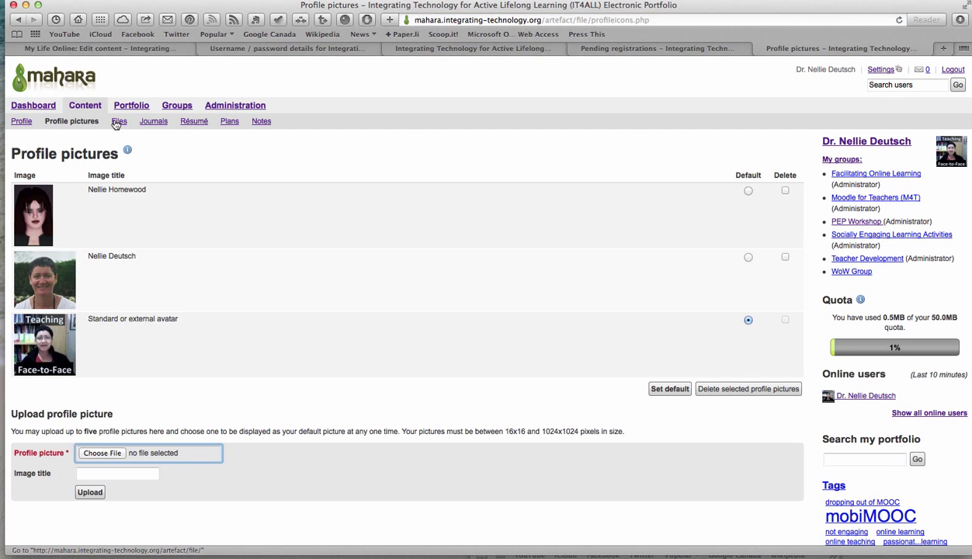
{"action": "left_click", "coordinate": [116, 122]}
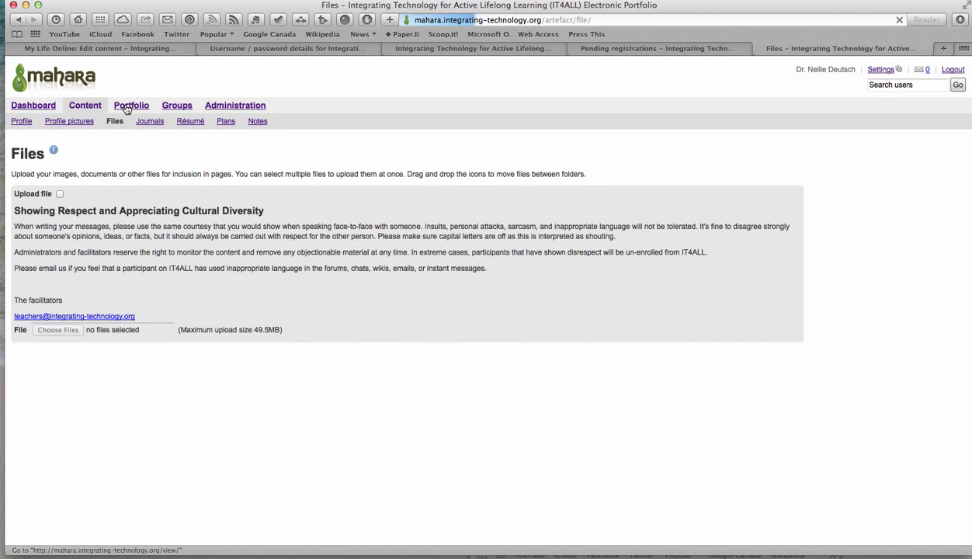
Preview the Profile and My Life Online pages from the Portfolio Pages list, returning to it.
{"action": "left_click", "coordinate": [128, 109]}
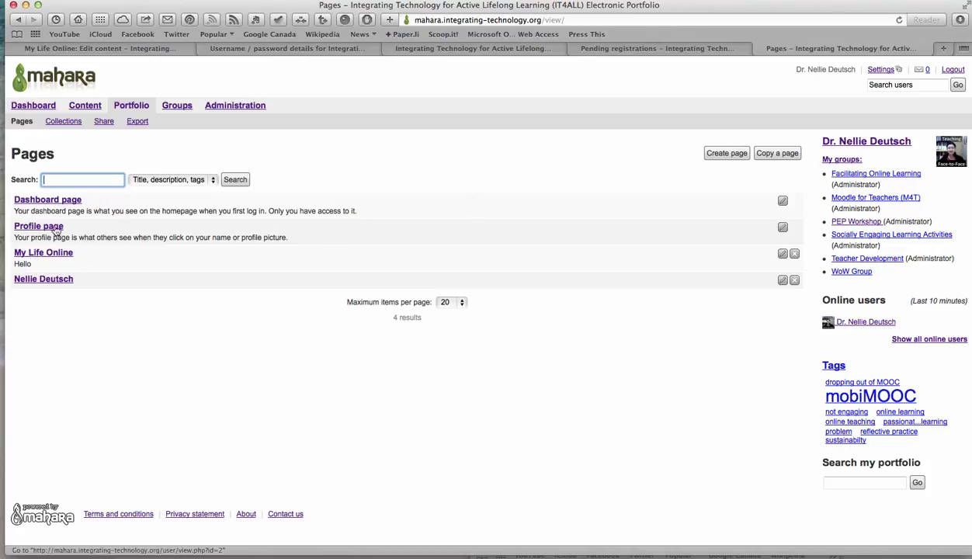
{"action": "left_click", "coordinate": [42, 226]}
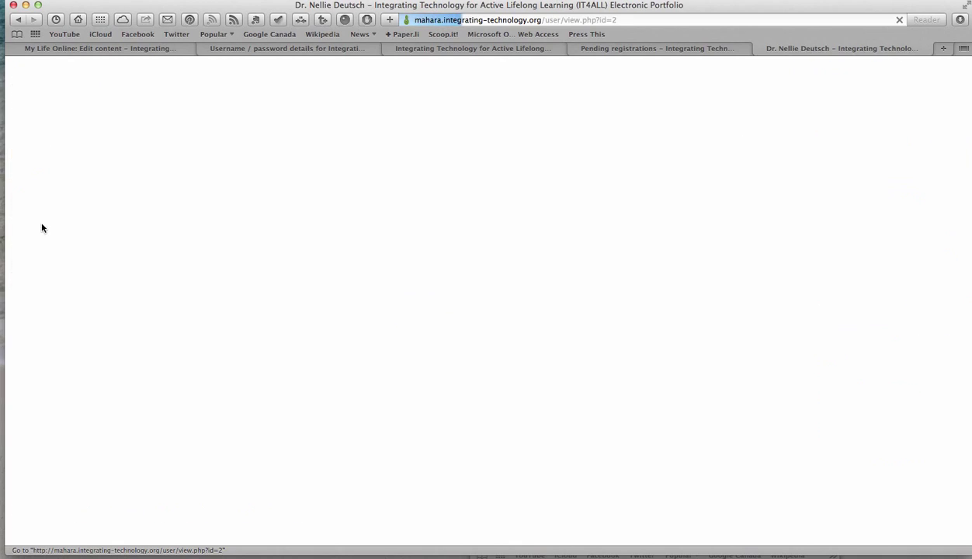
{"action": "scroll", "coordinate": [551, 219], "scroll_direction": "down", "scroll_amount": 5}
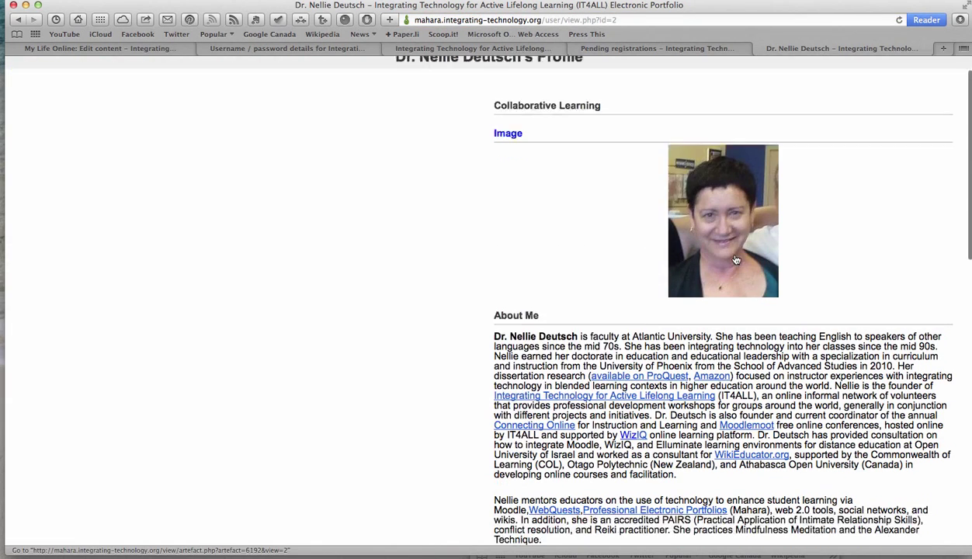
{"action": "left_click", "coordinate": [19, 19]}
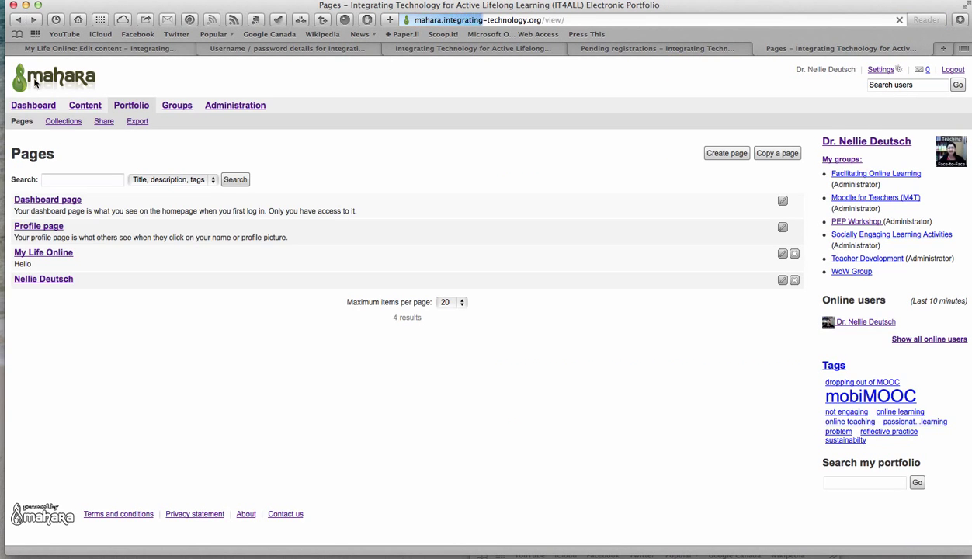
{"action": "left_click", "coordinate": [43, 253]}
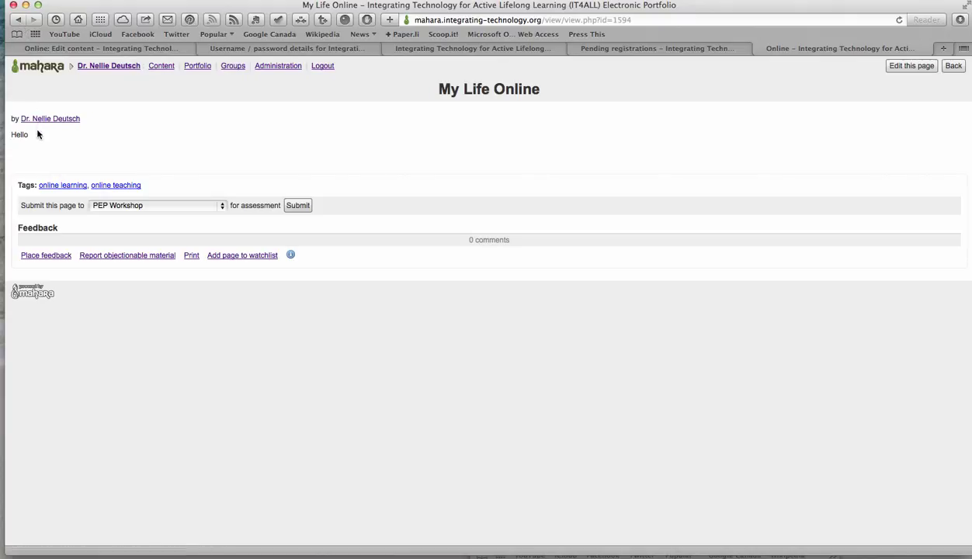
{"action": "left_click_drag", "start_coordinate": [33, 134], "coordinate": [7, 116]}
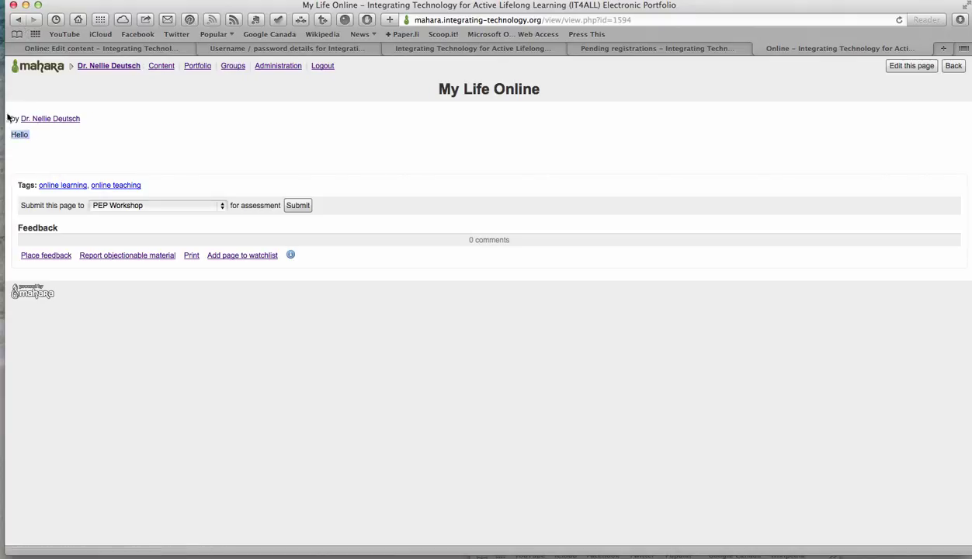
{"action": "left_click", "coordinate": [19, 21]}
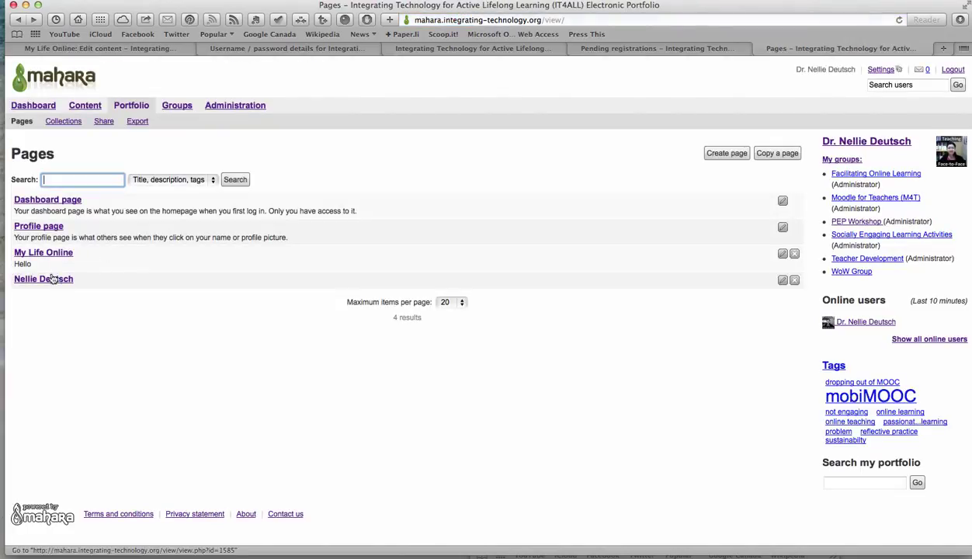
Create a new Untitled page, go back to Pages, and edit My Life Online.
{"action": "left_click", "coordinate": [725, 154]}
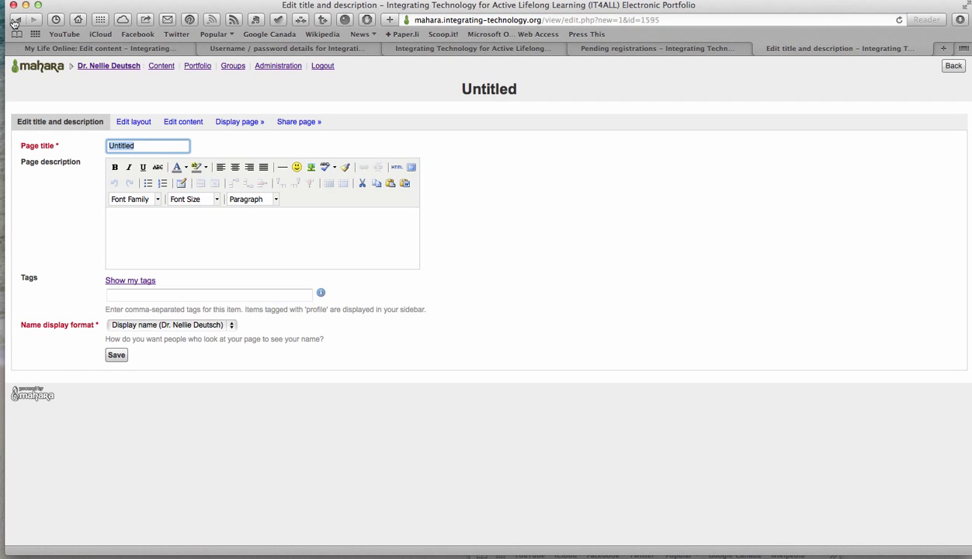
{"action": "left_click", "coordinate": [17, 20]}
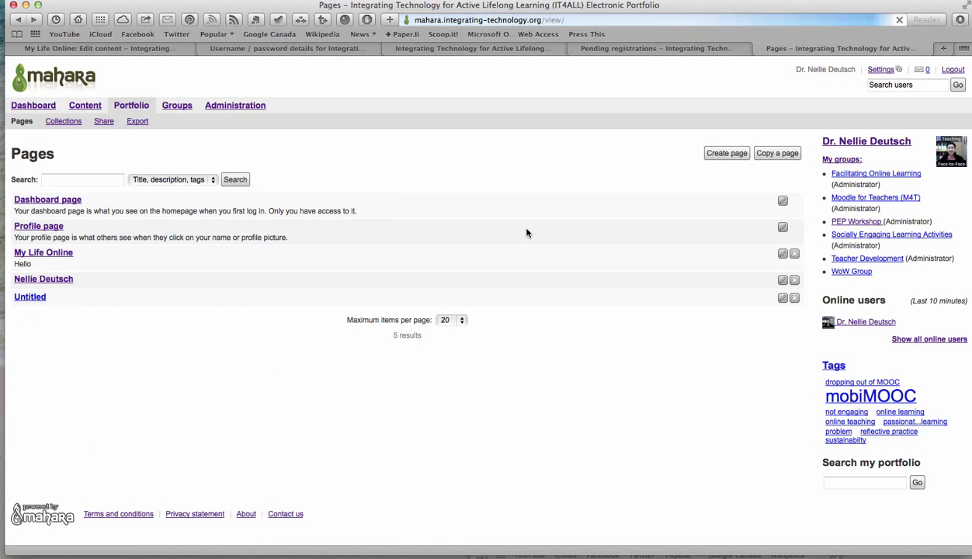
{"action": "left_click", "coordinate": [783, 255]}
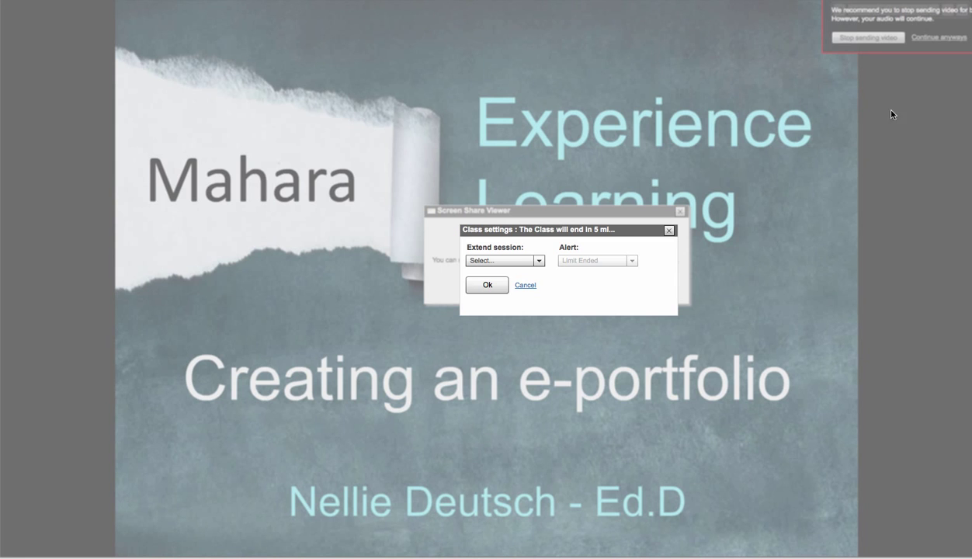
Dismiss WizIQ's Class settings prompt with Ok.
{"action": "left_click", "coordinate": [488, 283]}
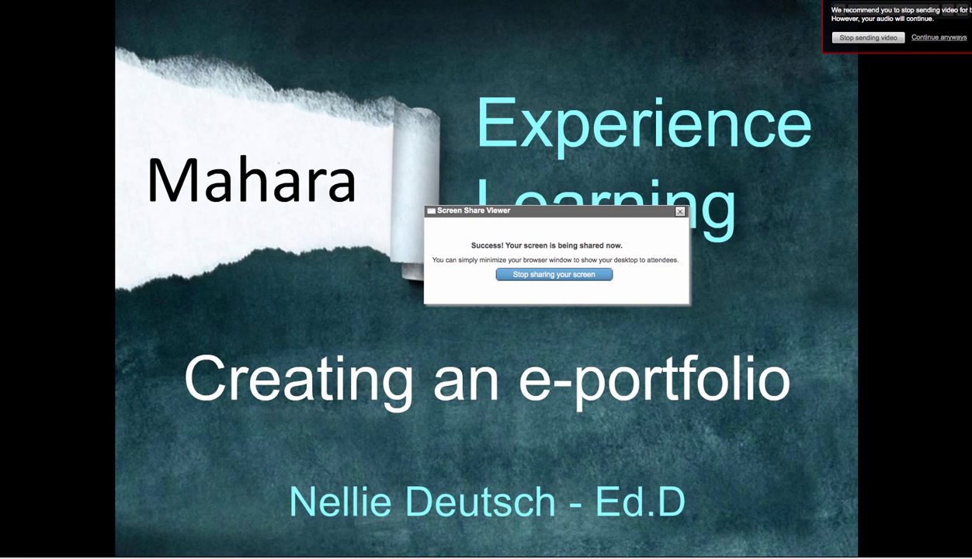